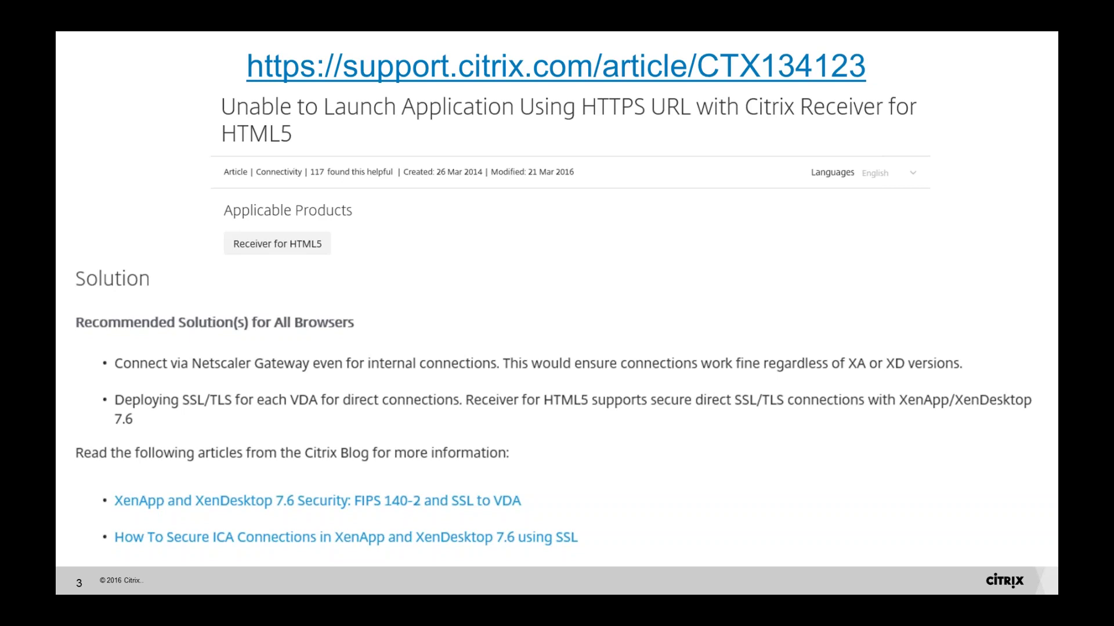
- Advance the slide show past the SSL/TLS parameter slides to the final slide 9, the thank-you slide
key("Right")
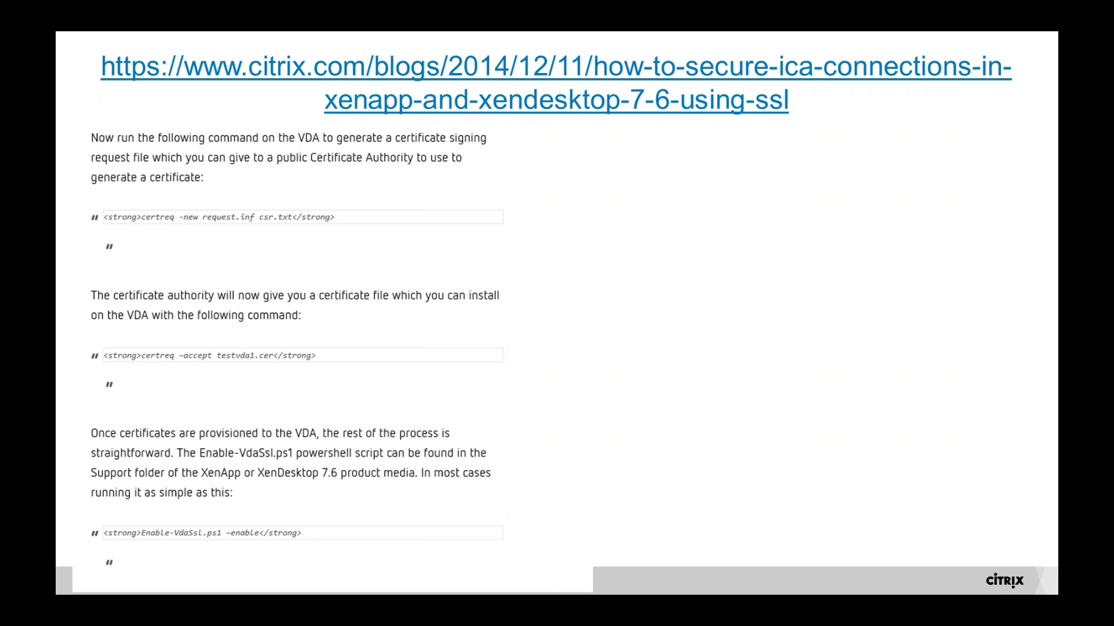
key("Right")
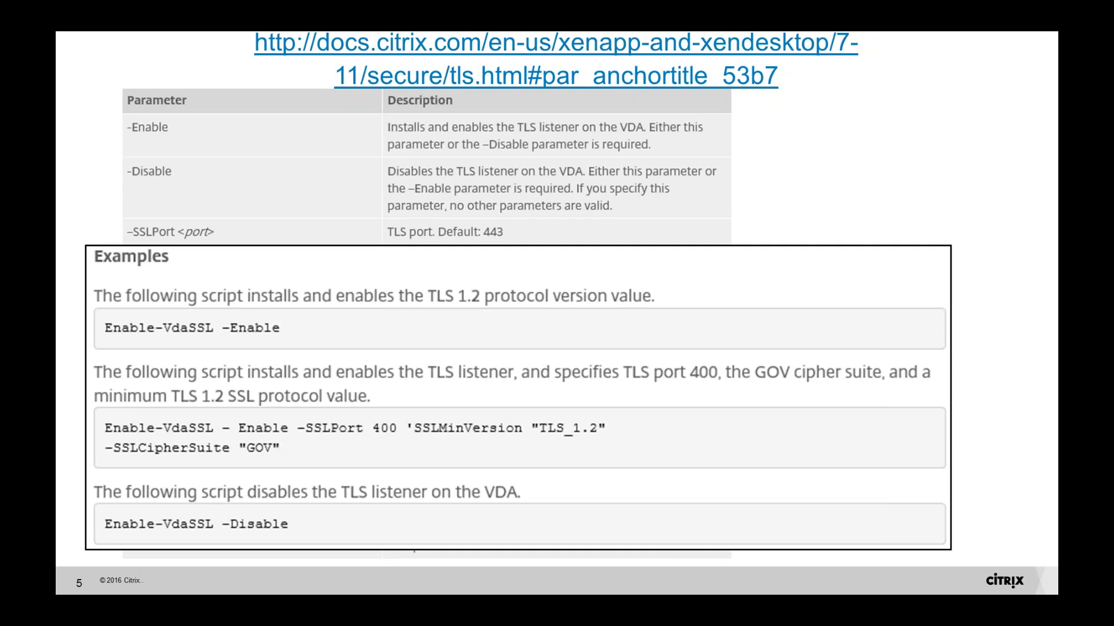
key("Right")
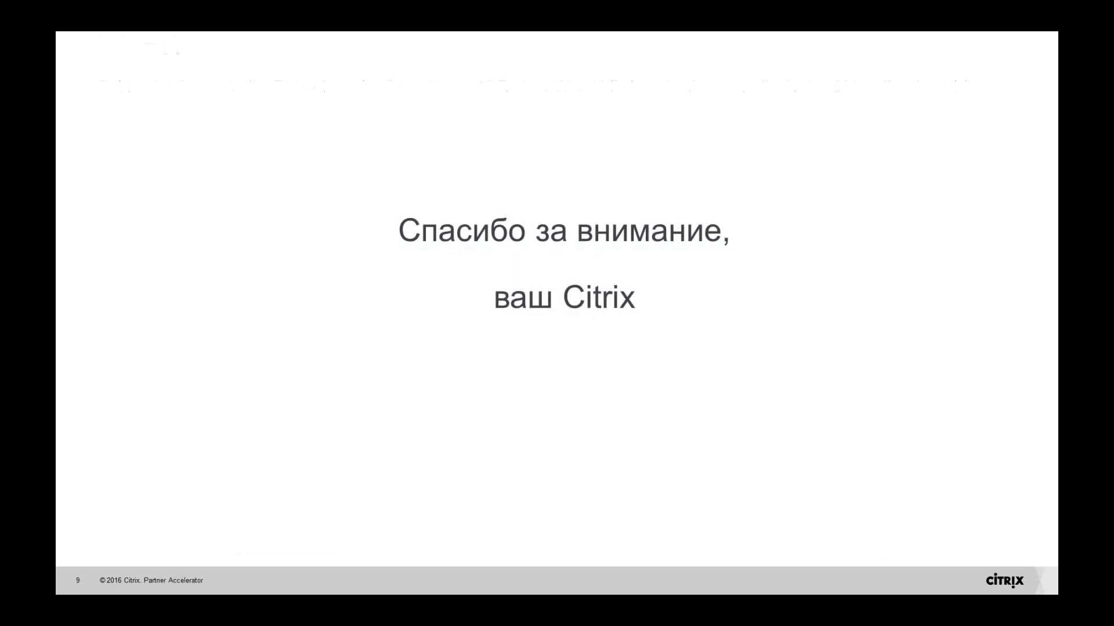
- End the slide show, minimize PowerPoint, maximize the VM console, and restore the server's browser
key("Escape")
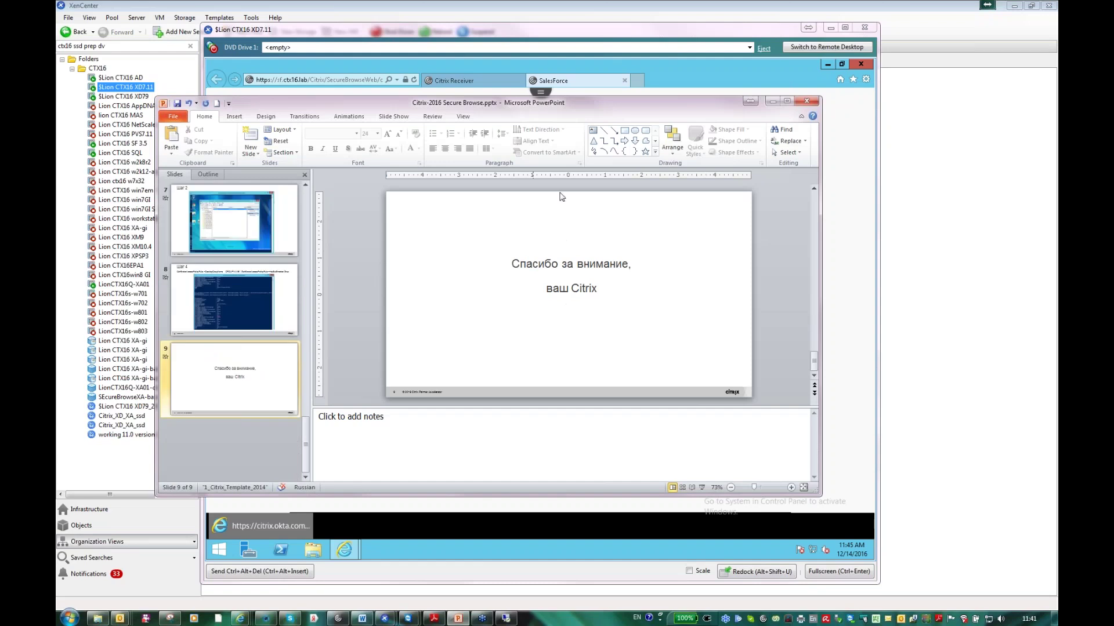
left_click(829, 64)
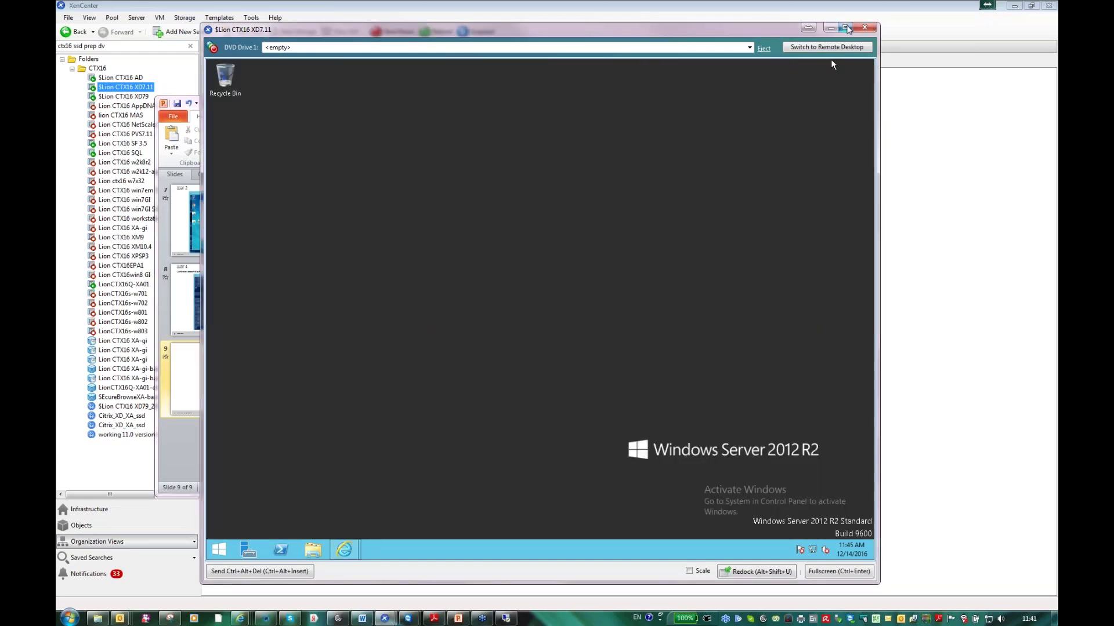
left_click(844, 28)
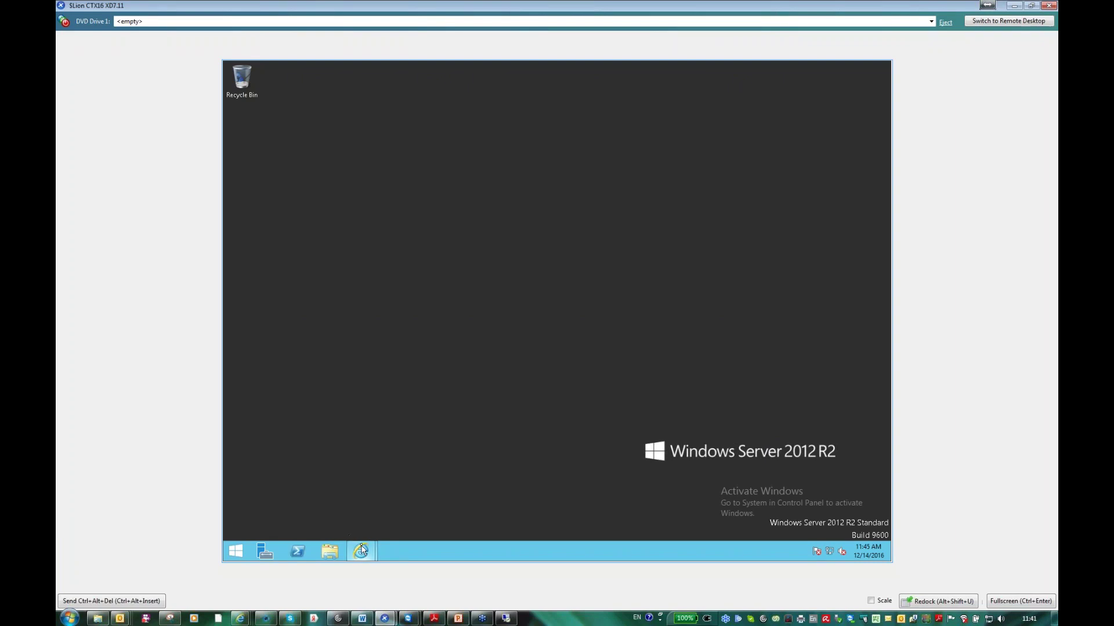
mouse_move(360, 550)
left_click(344, 493)
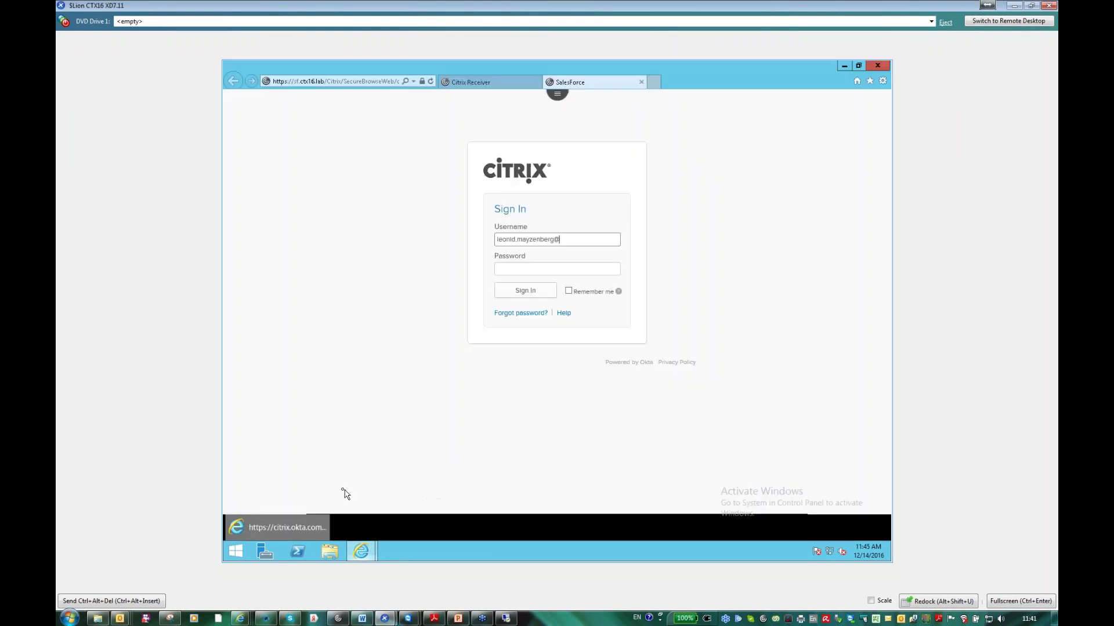
- Close the SalesForce tab, leave the page, and refresh the StoreFront app list
left_click(592, 83)
left_click(641, 81)
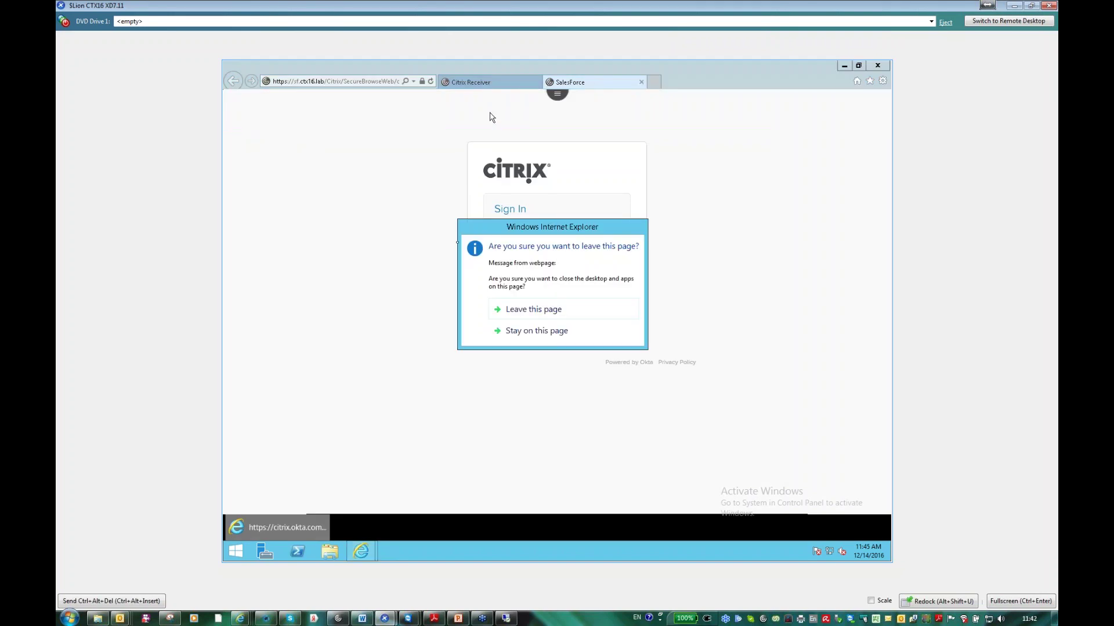
left_click(522, 309)
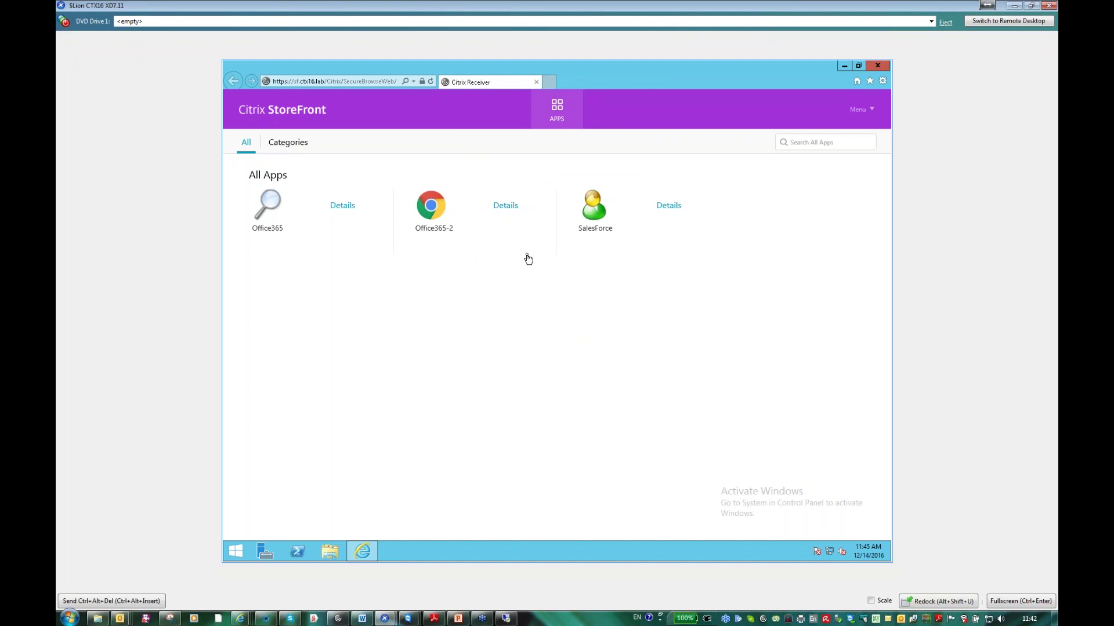
left_click(431, 81)
left_click(268, 205)
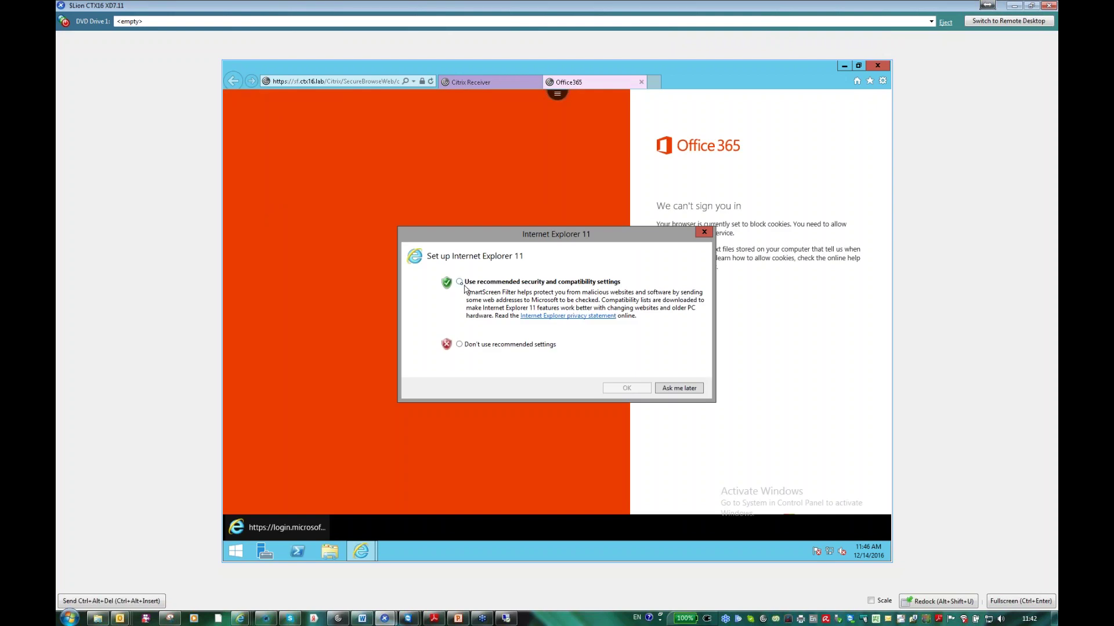
left_click(459, 282)
left_click(621, 388)
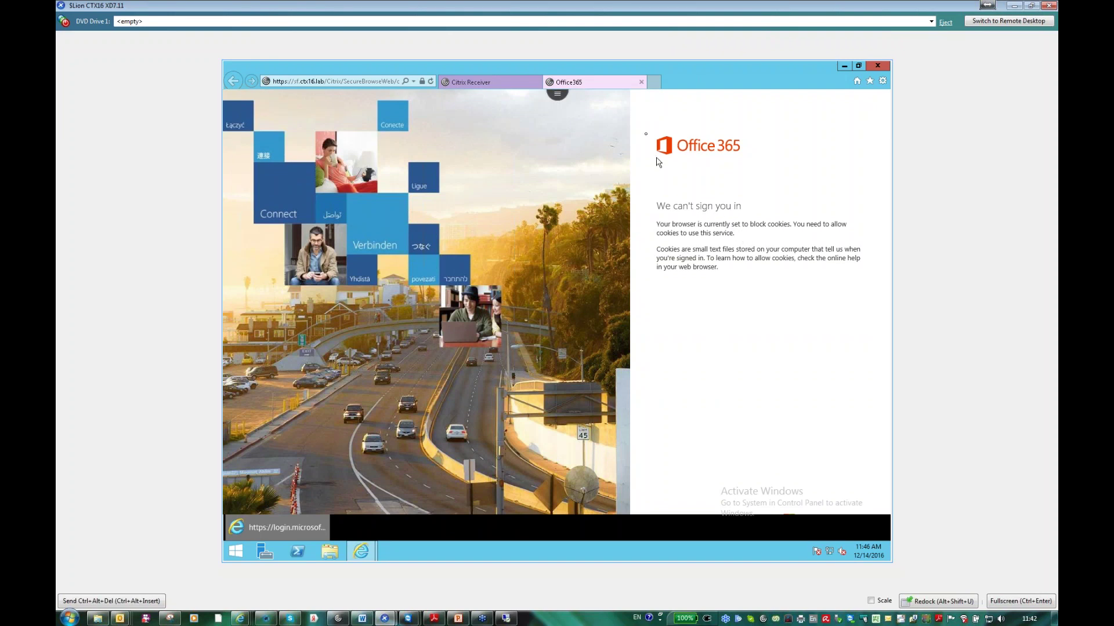
left_click(557, 100)
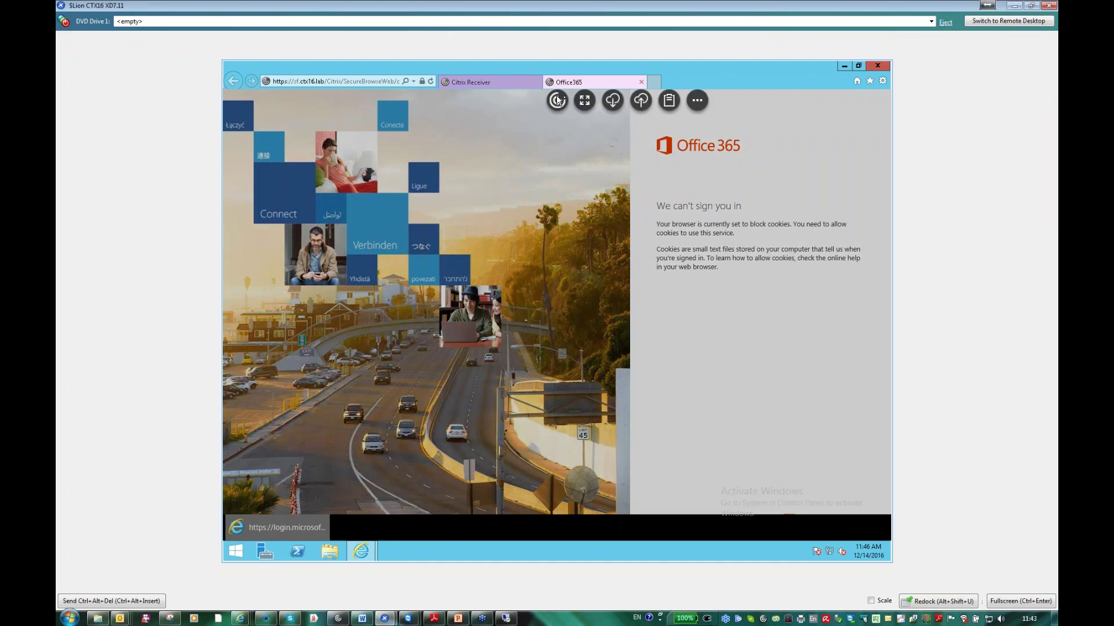
left_click(697, 101)
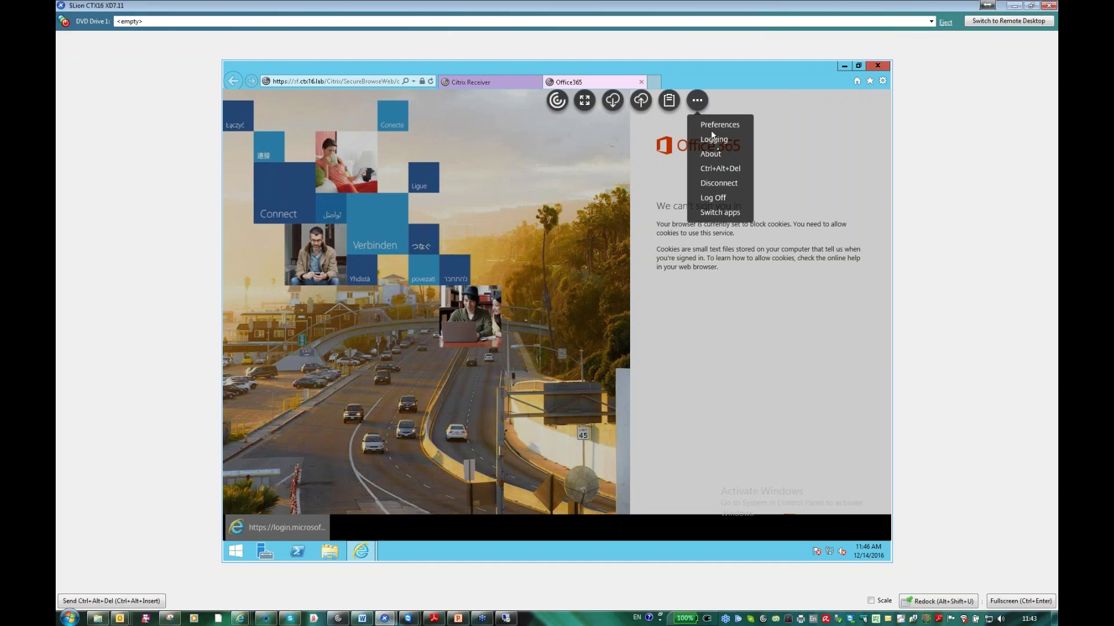
left_click(718, 153)
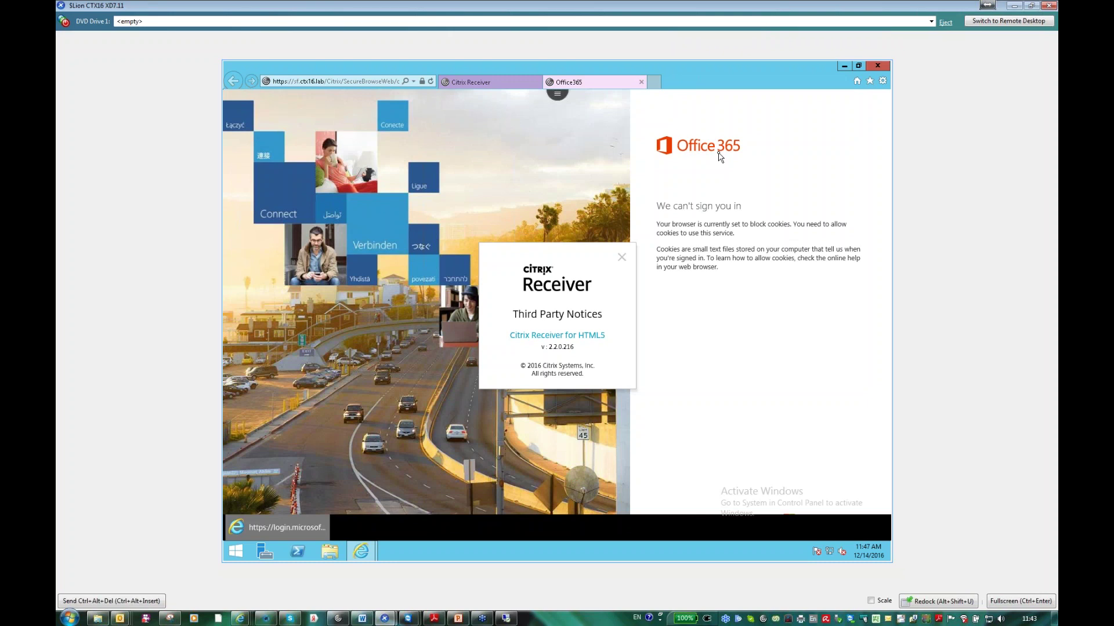
left_click(622, 258)
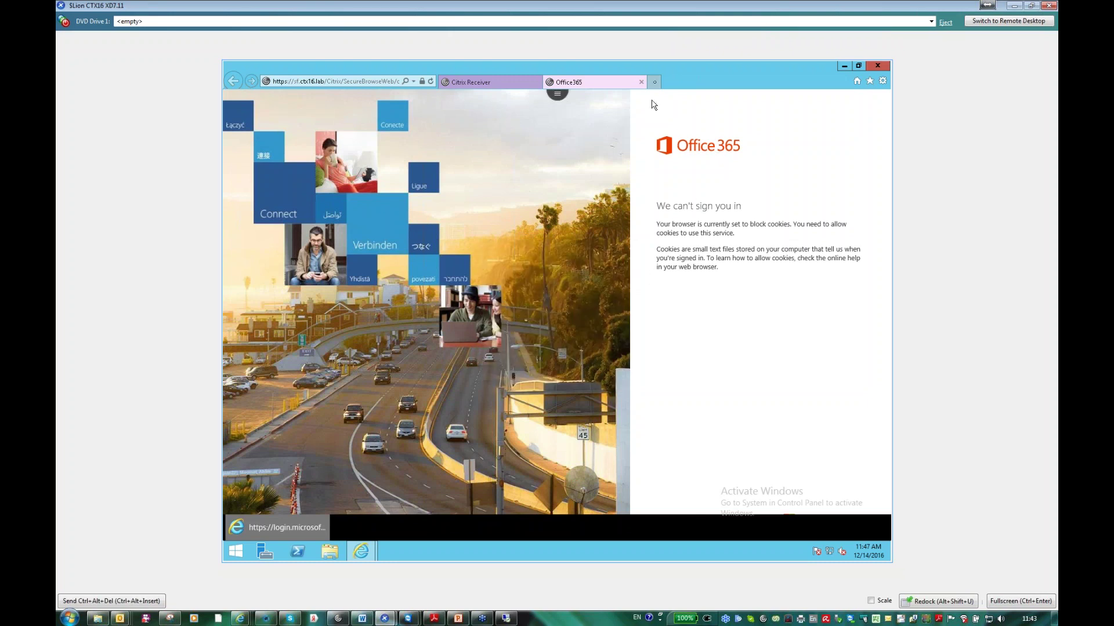
left_click(641, 82)
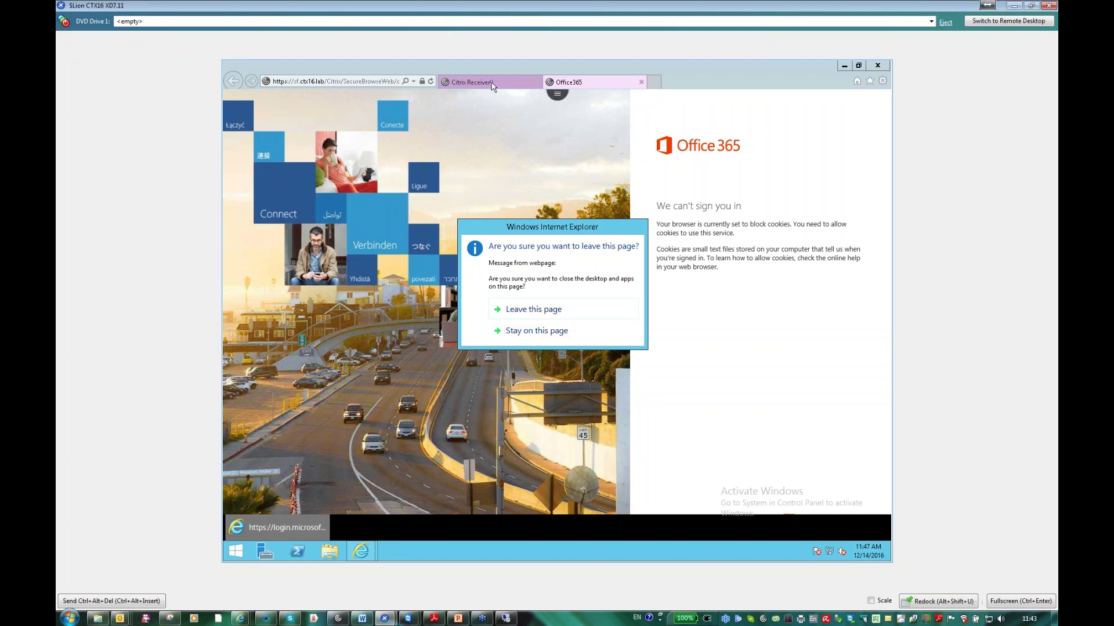
left_click(550, 320)
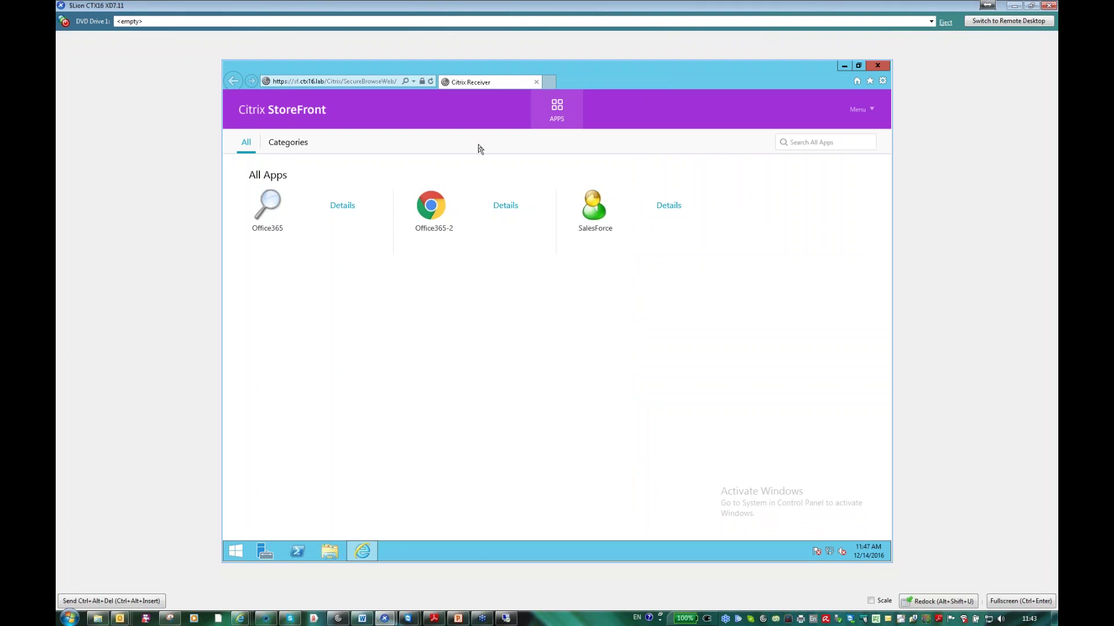
- Launch the SalesForce app and switch its session to full screen
left_click(592, 208)
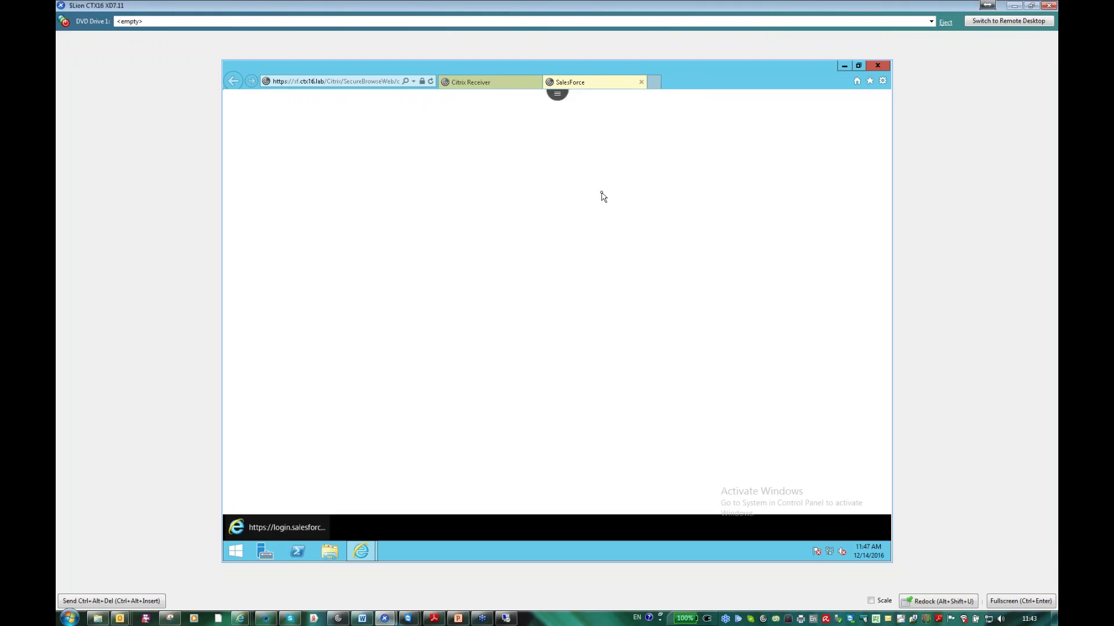
left_click(557, 96)
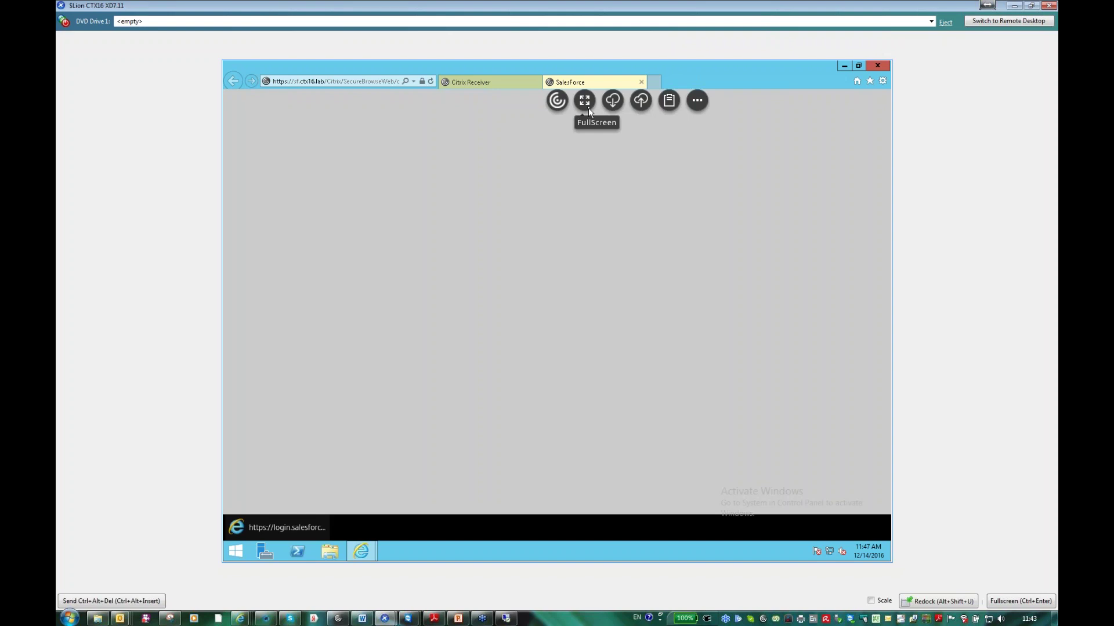
left_click(588, 109)
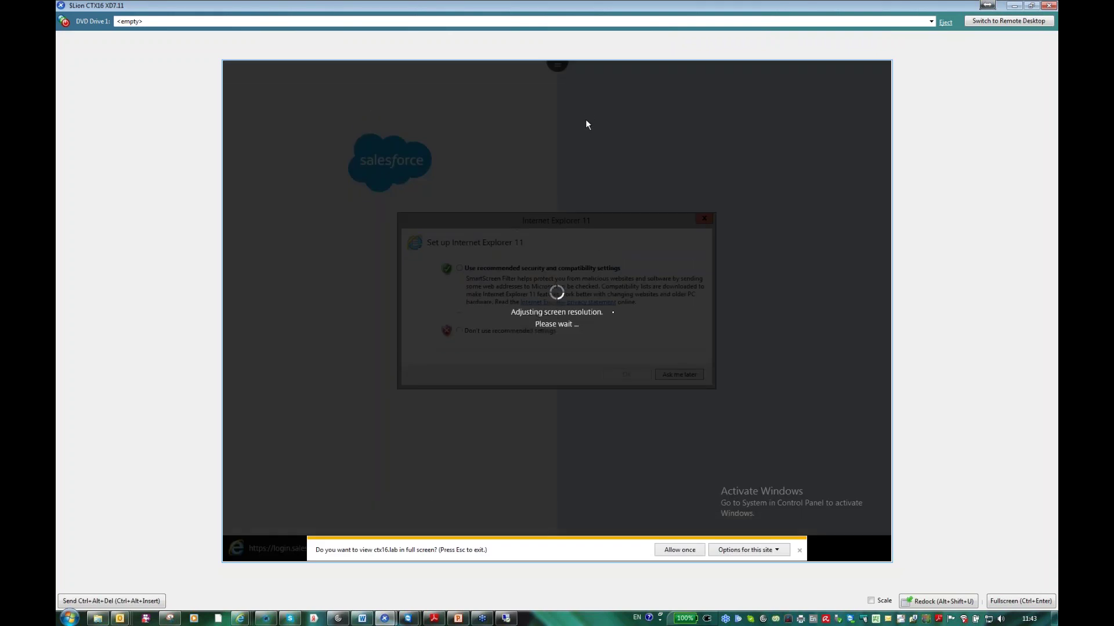
- Always allow full screen for this site and accept the recommended browser security settings
left_click(748, 550)
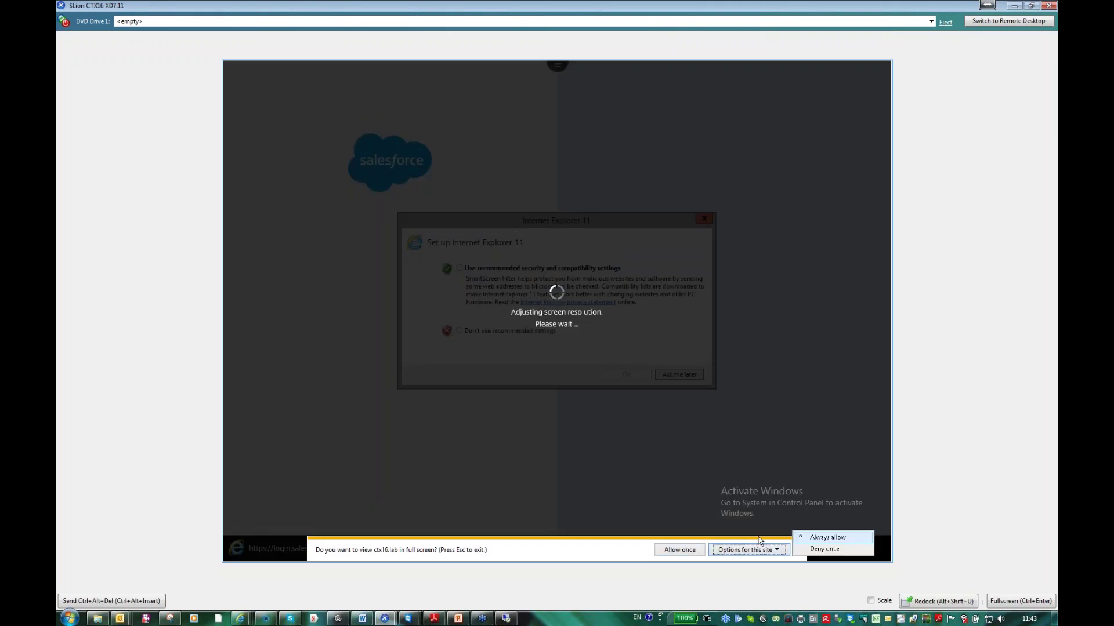
left_click(827, 538)
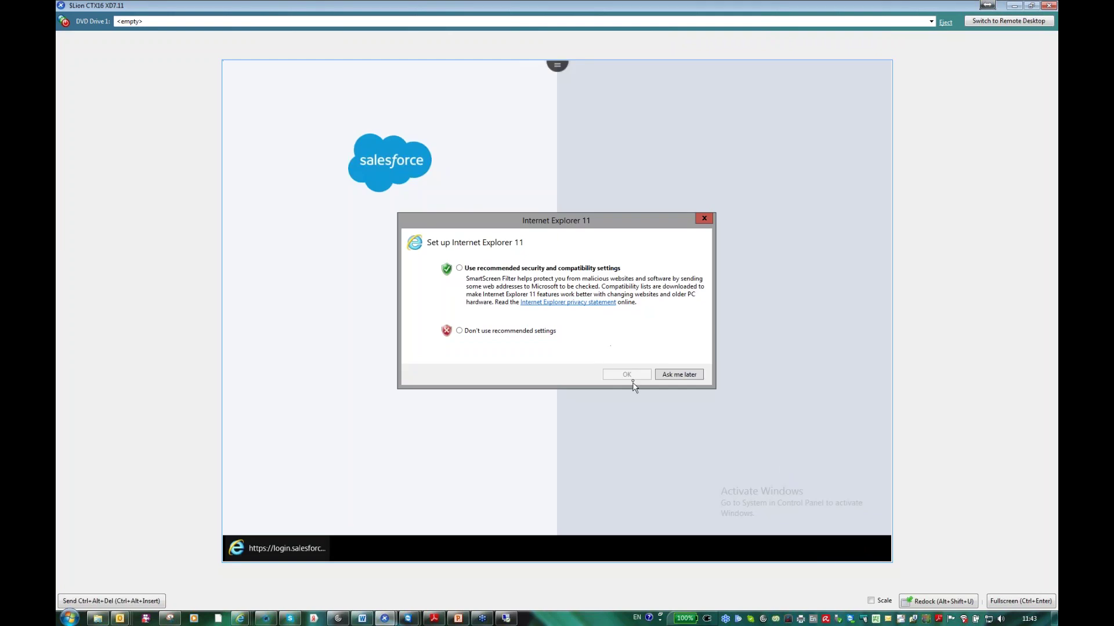
left_click(482, 269)
left_click(634, 378)
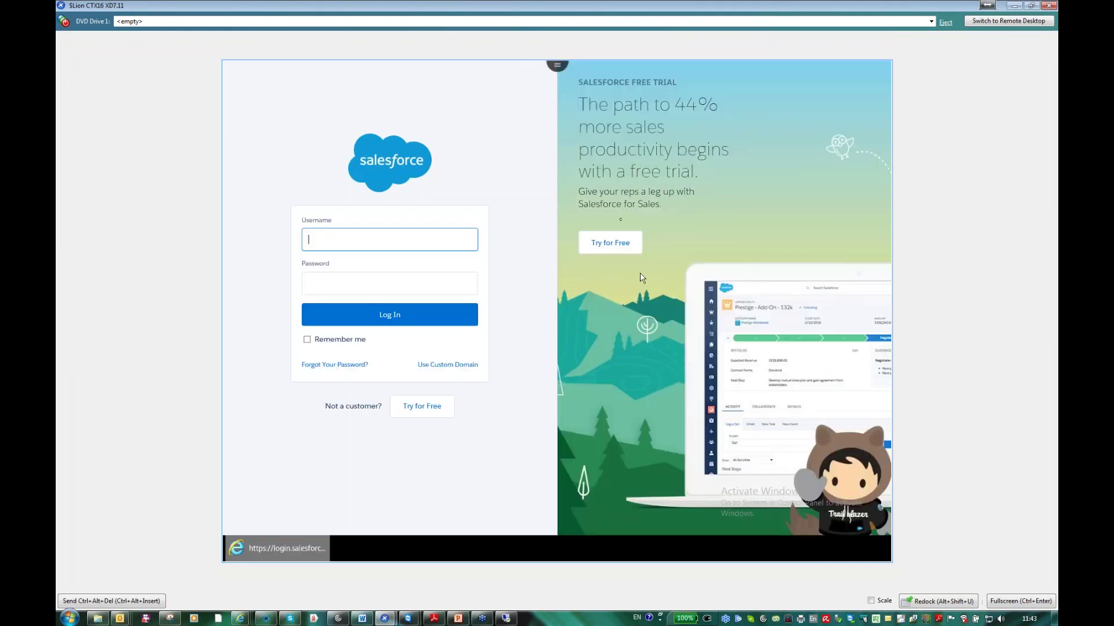
- Open and close the session clipboard, then return the SalesForce session to a window
left_click(557, 69)
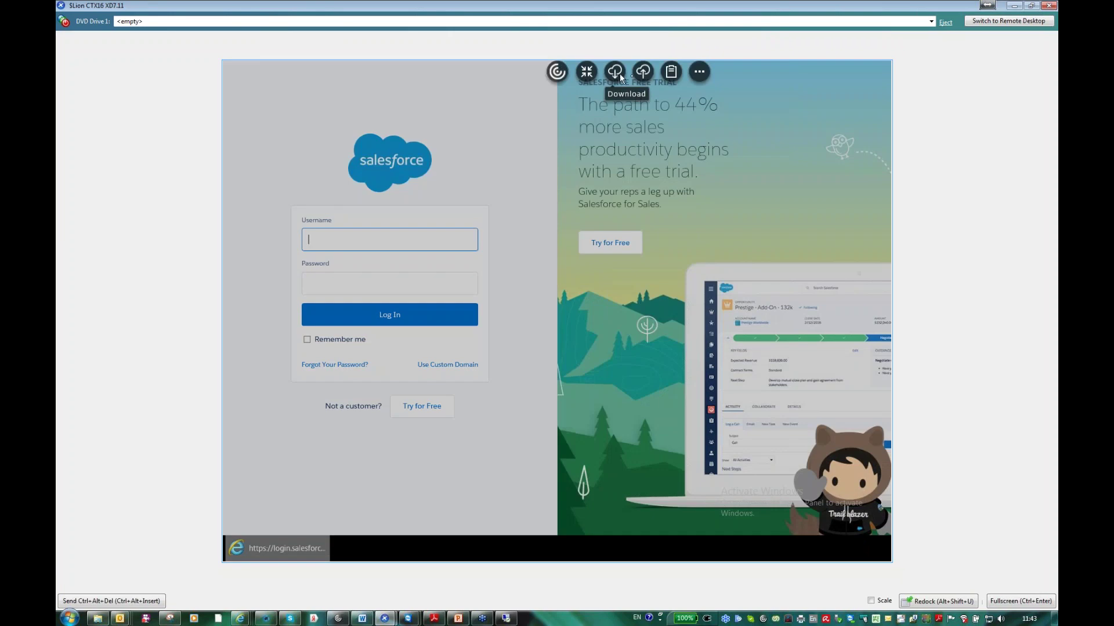
left_click(670, 72)
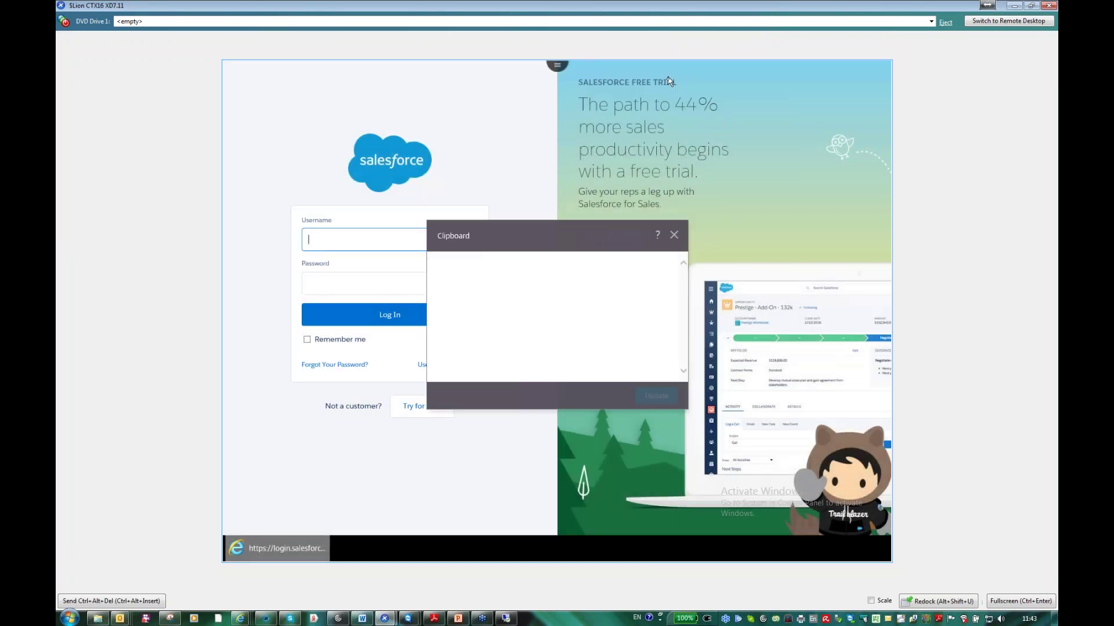
left_click(674, 235)
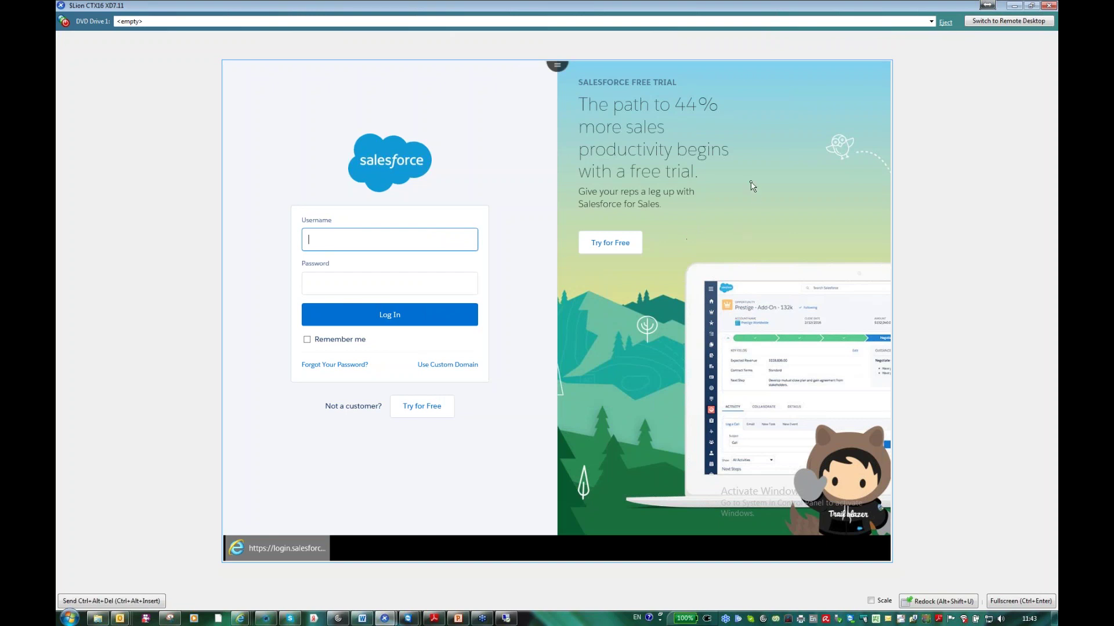
left_click(558, 67)
left_click(586, 71)
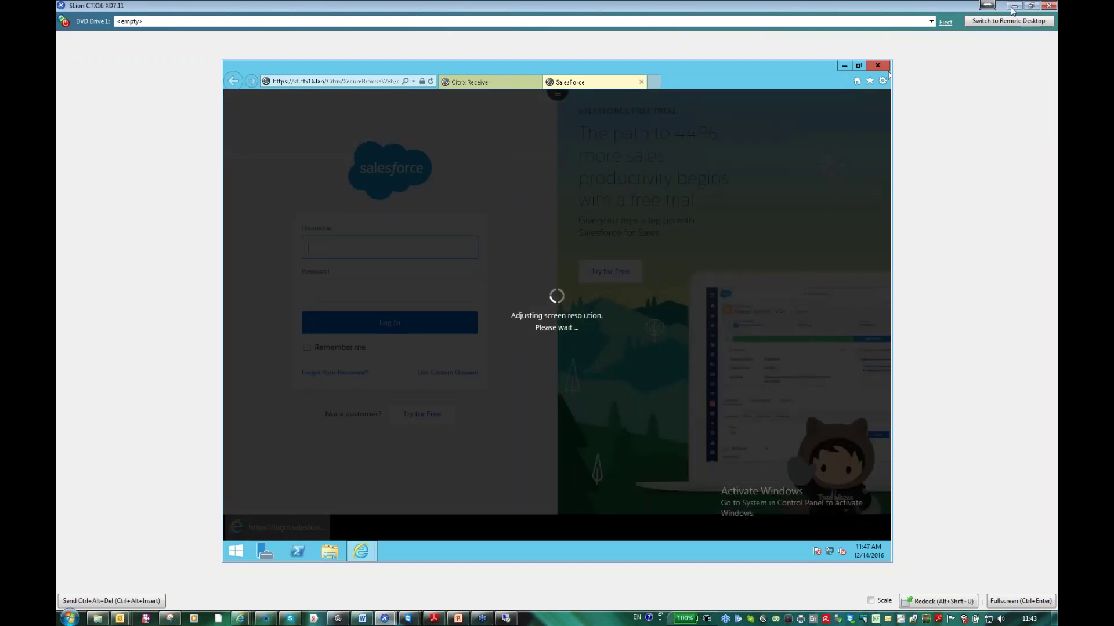
- Minimize the session and PowerPoint, open the XD79 server console, and send Ctrl+Alt+Del
left_click(1013, 6)
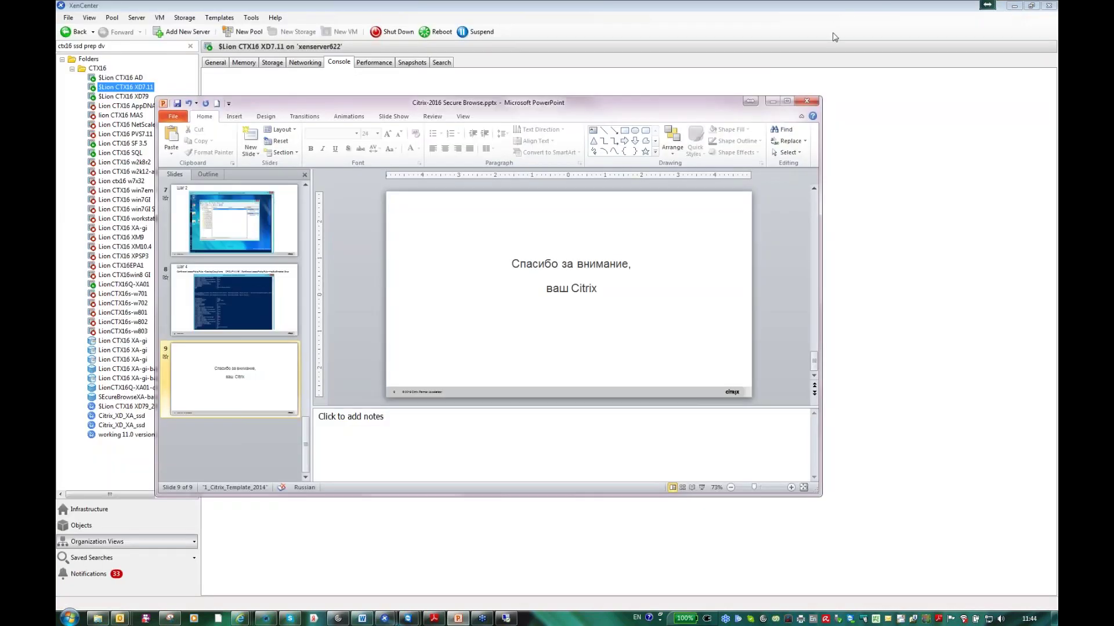
left_click(772, 101)
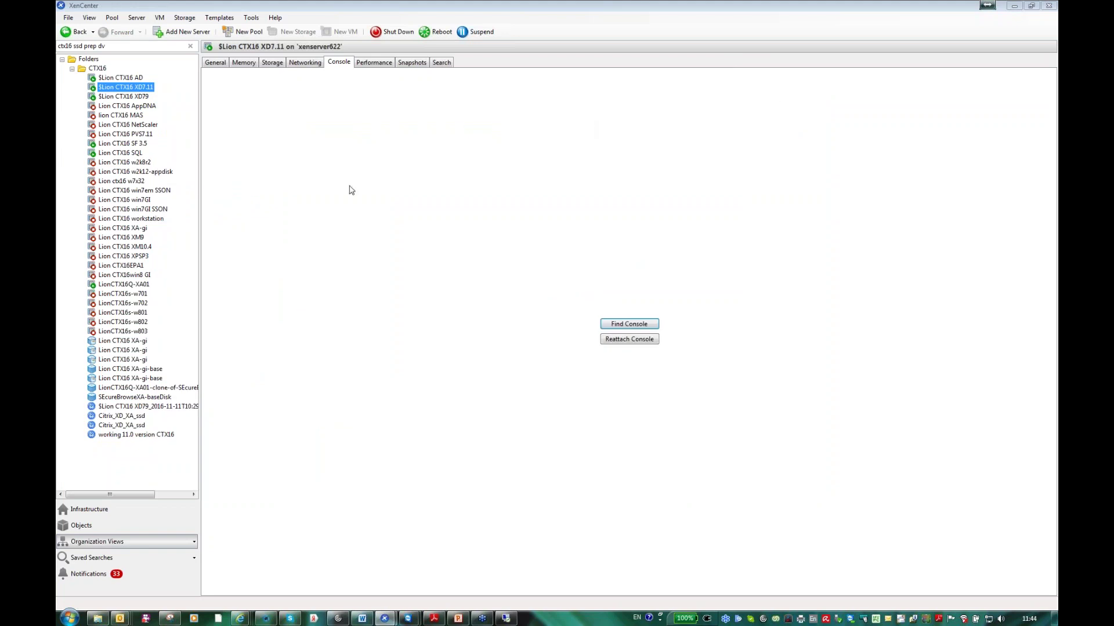
left_click(137, 145)
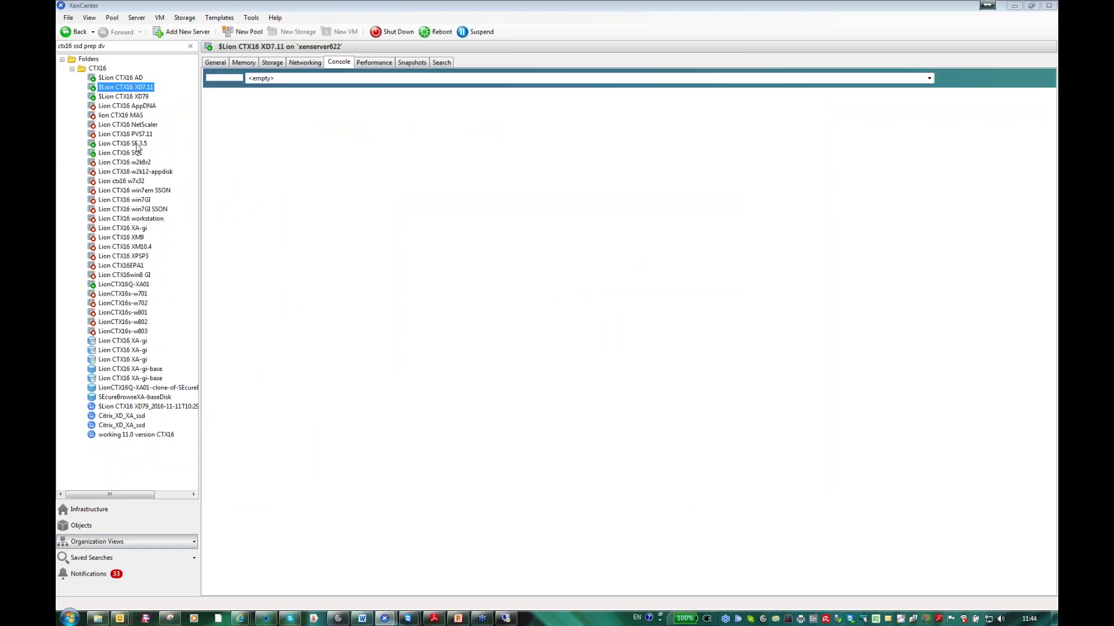
left_click(132, 97)
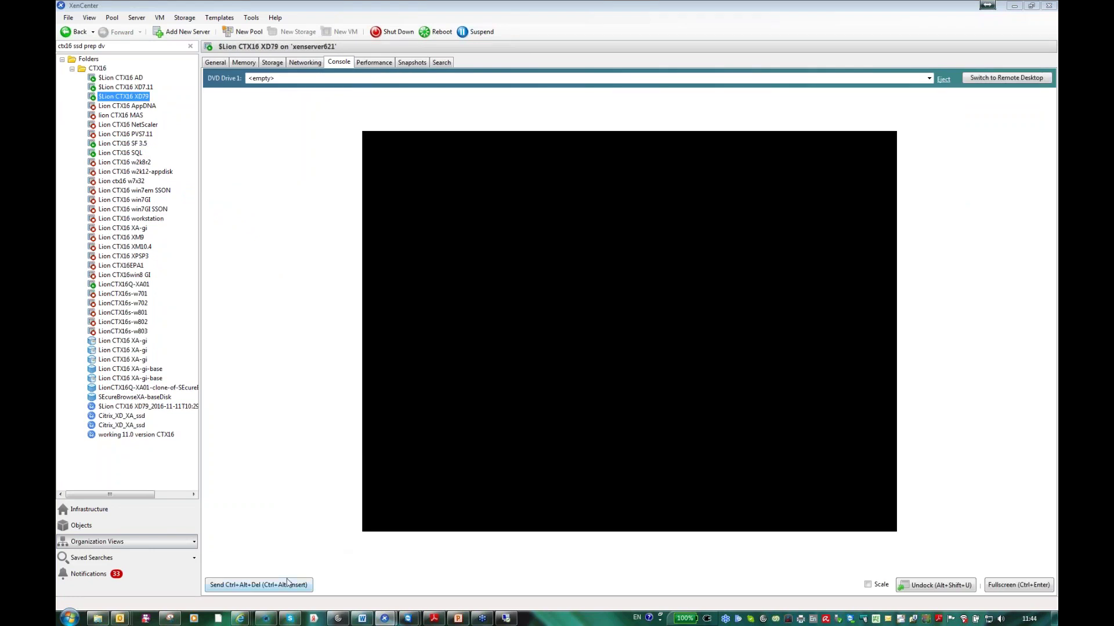
left_click(288, 584)
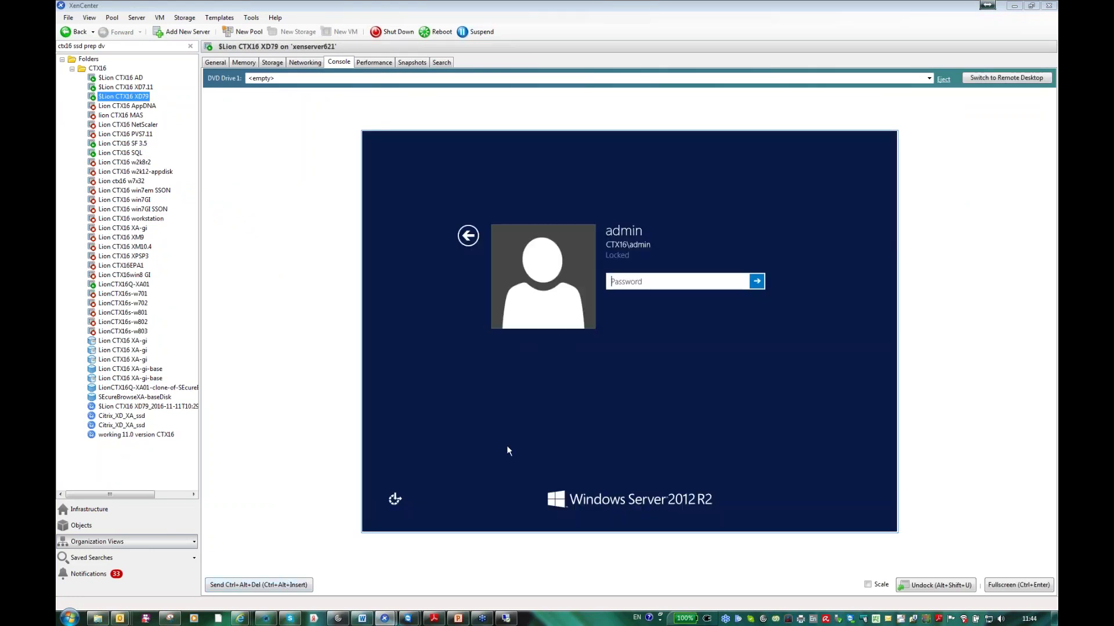
- Unlock the server with its password, undock the console, and show the Machine Catalogs list
type("********")
key("Return")
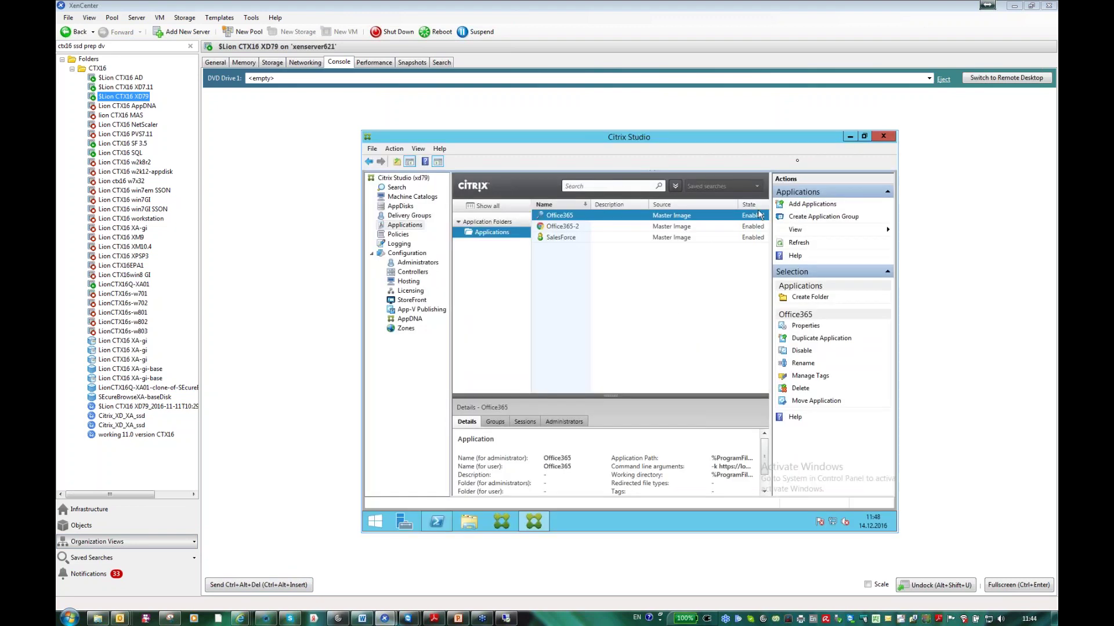
left_click(918, 585)
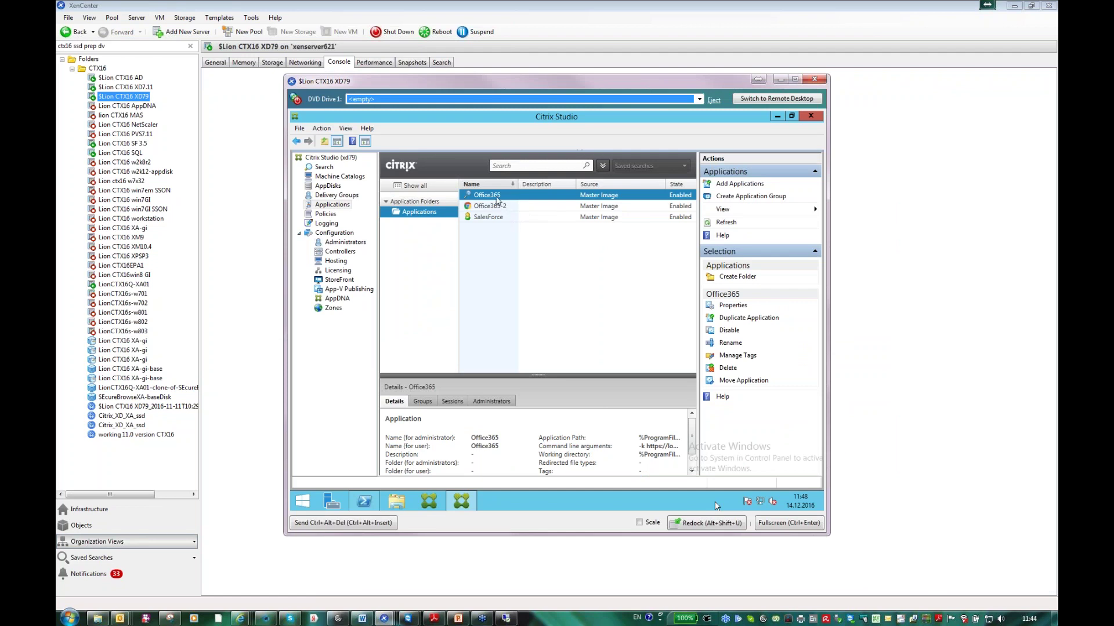
left_click(340, 177)
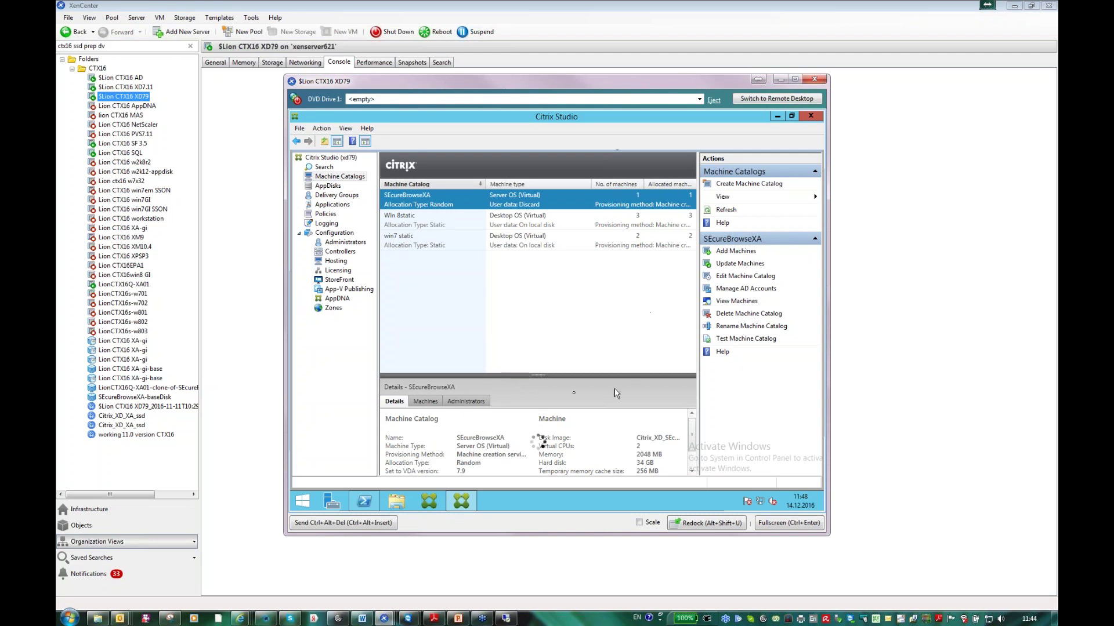
- Show the SEcureBrowseXA catalog's machine CTX16\LionCTX16Q-XA01, then open Delivery Groups
left_click_drag(534, 377, 534, 285)
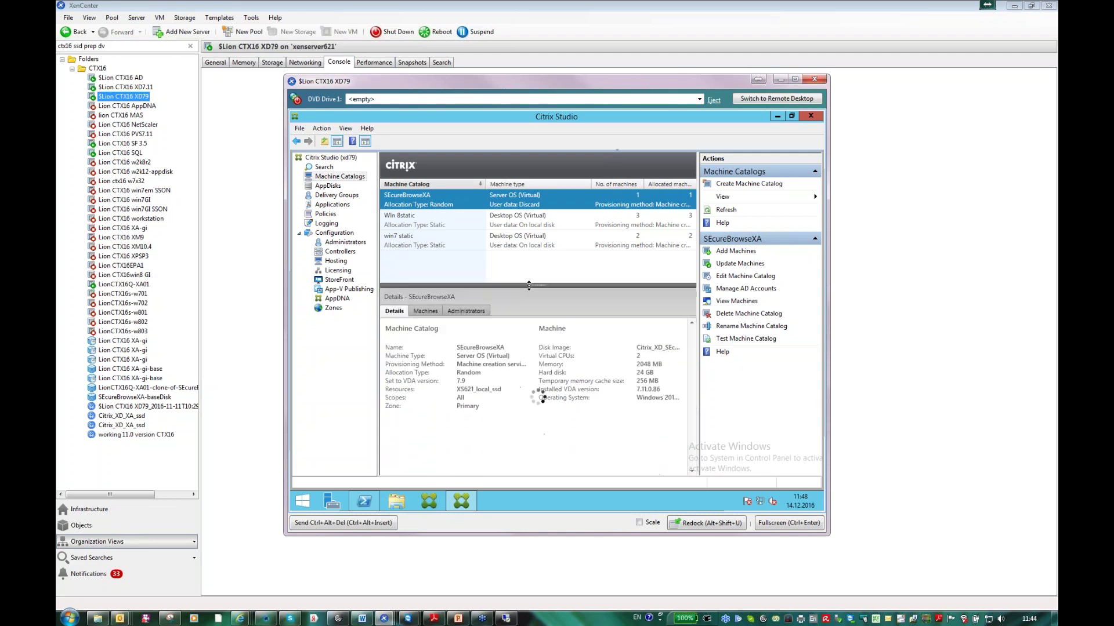
left_click(426, 316)
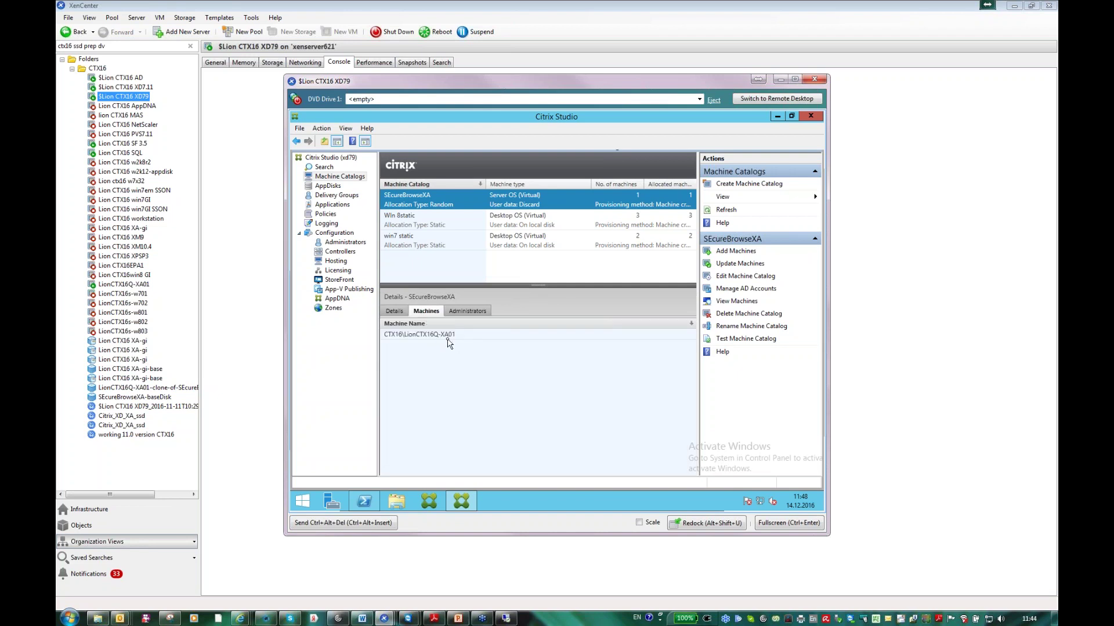
left_click(336, 195)
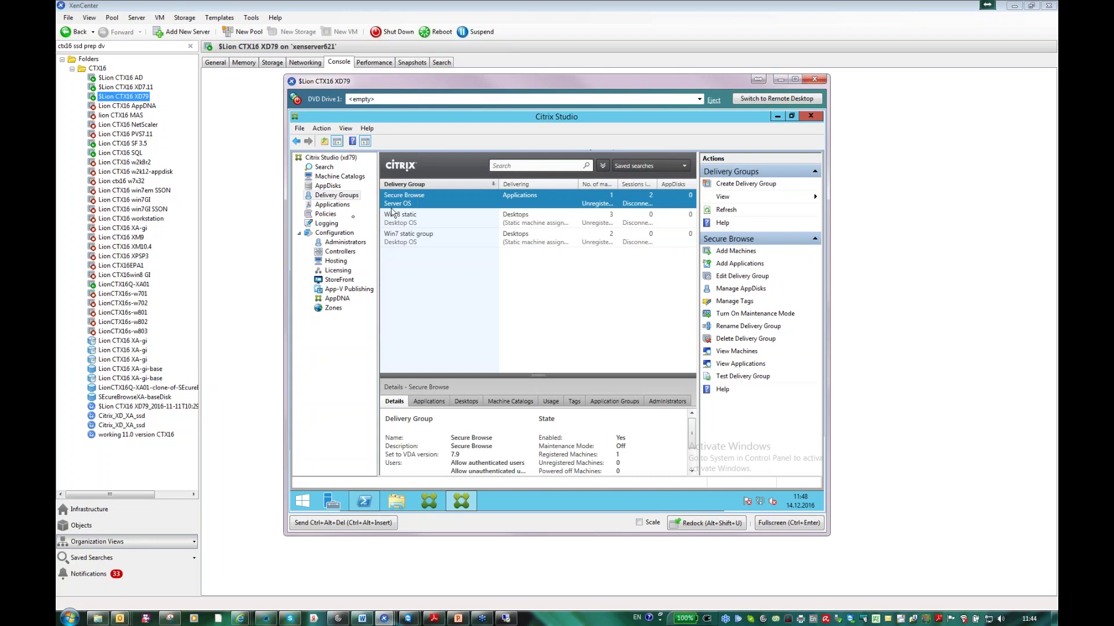
left_click(328, 205)
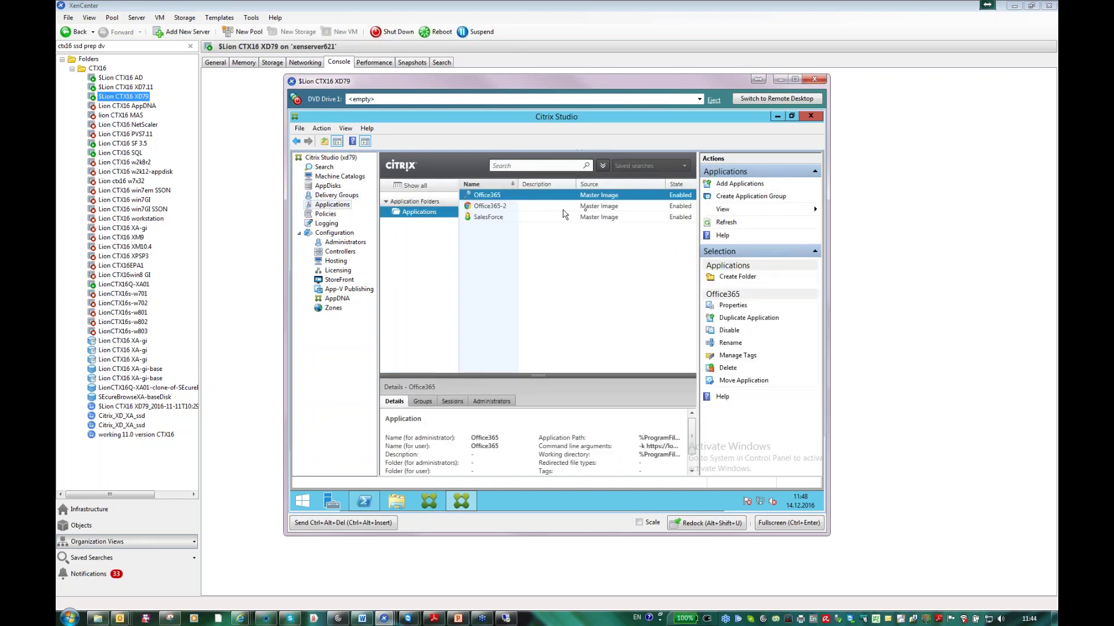
left_click(732, 305)
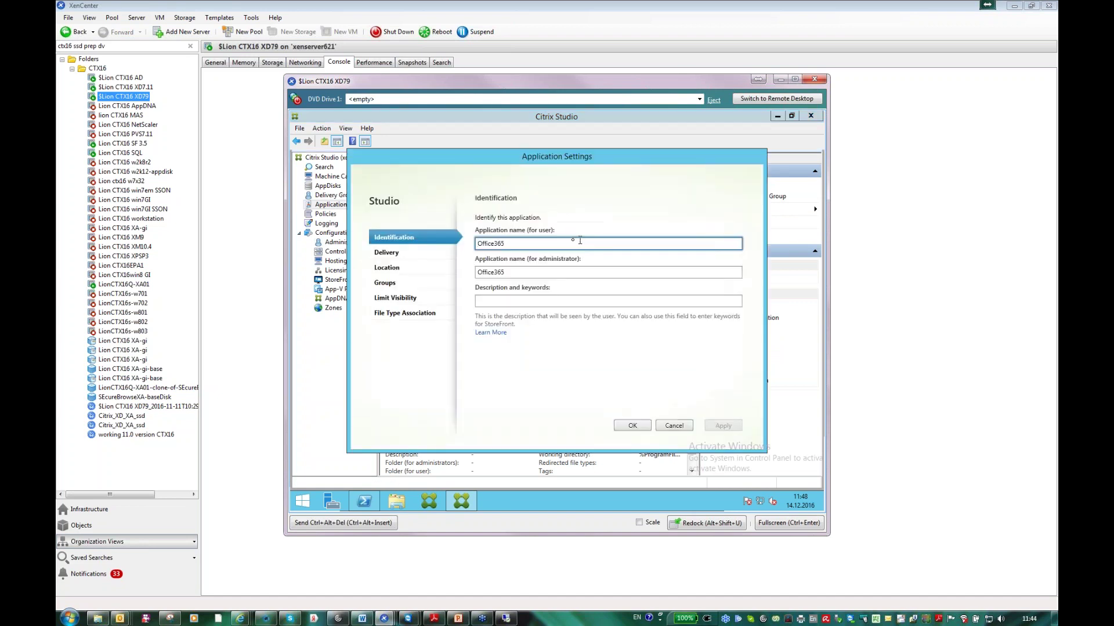
left_click(509, 244)
left_click(411, 267)
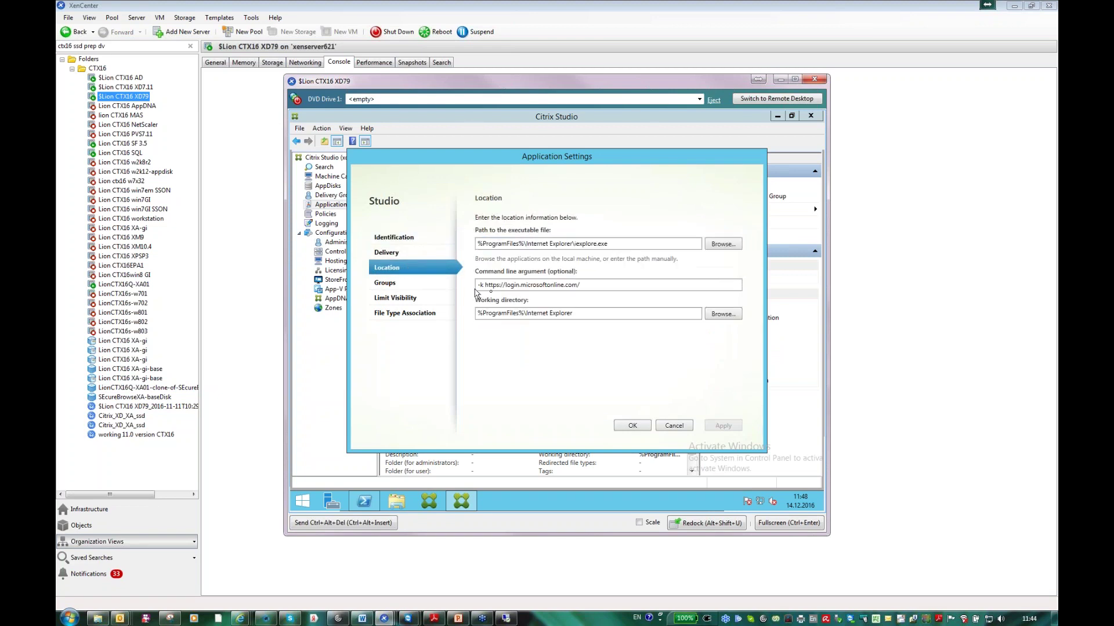
left_click(481, 284)
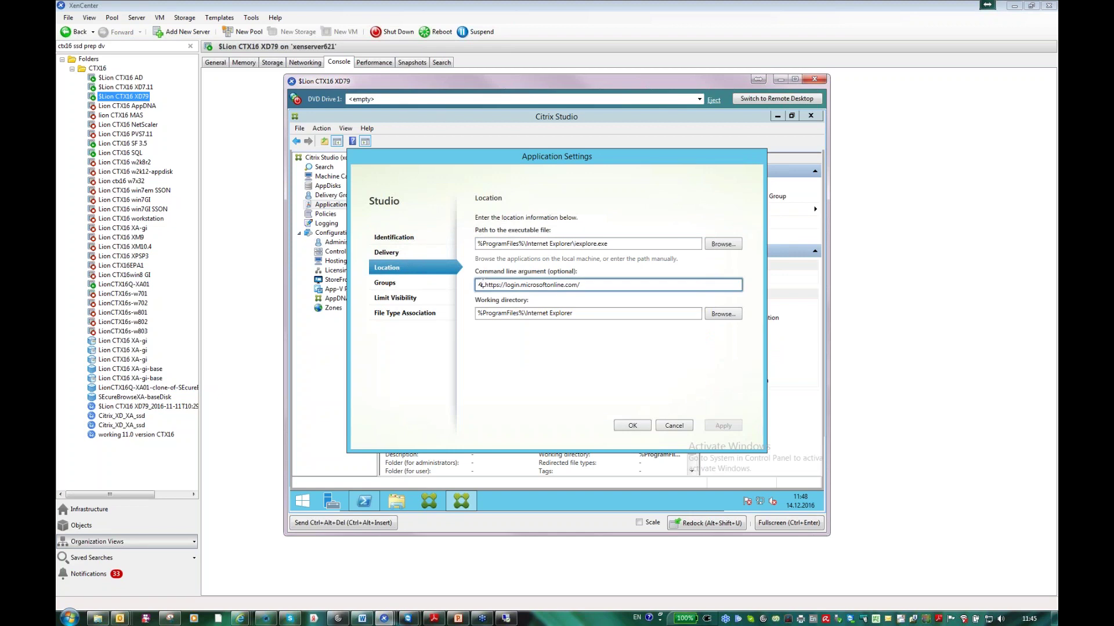
double_click(481, 284)
left_click(666, 428)
left_click(490, 206)
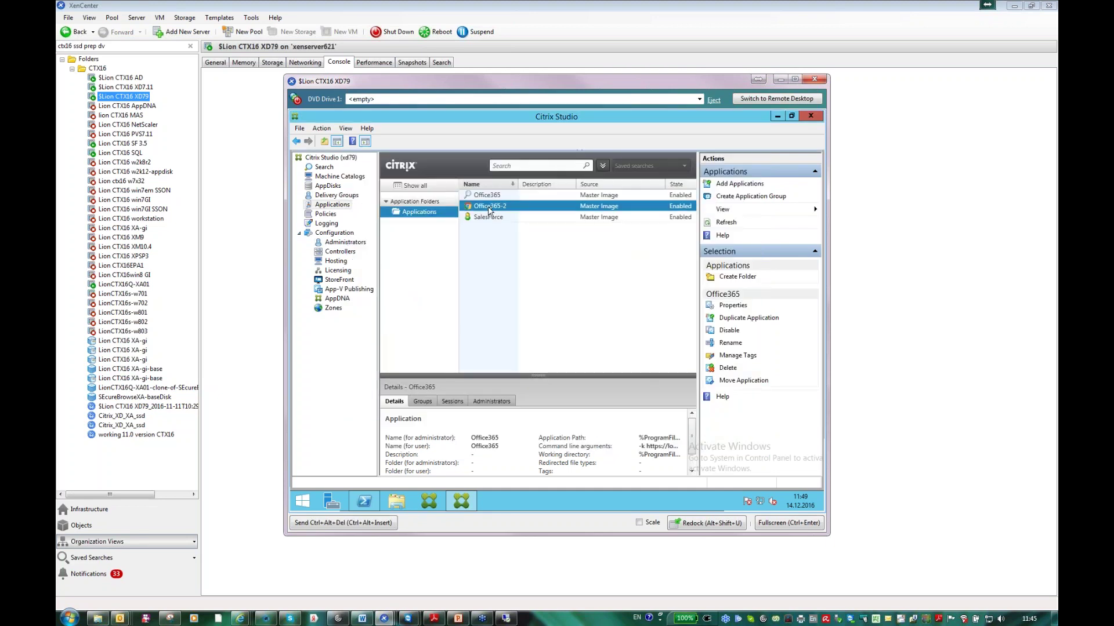
- Review Office365-2's Location settings, Chrome in kiosk mode, and cancel without changes
left_click(732, 306)
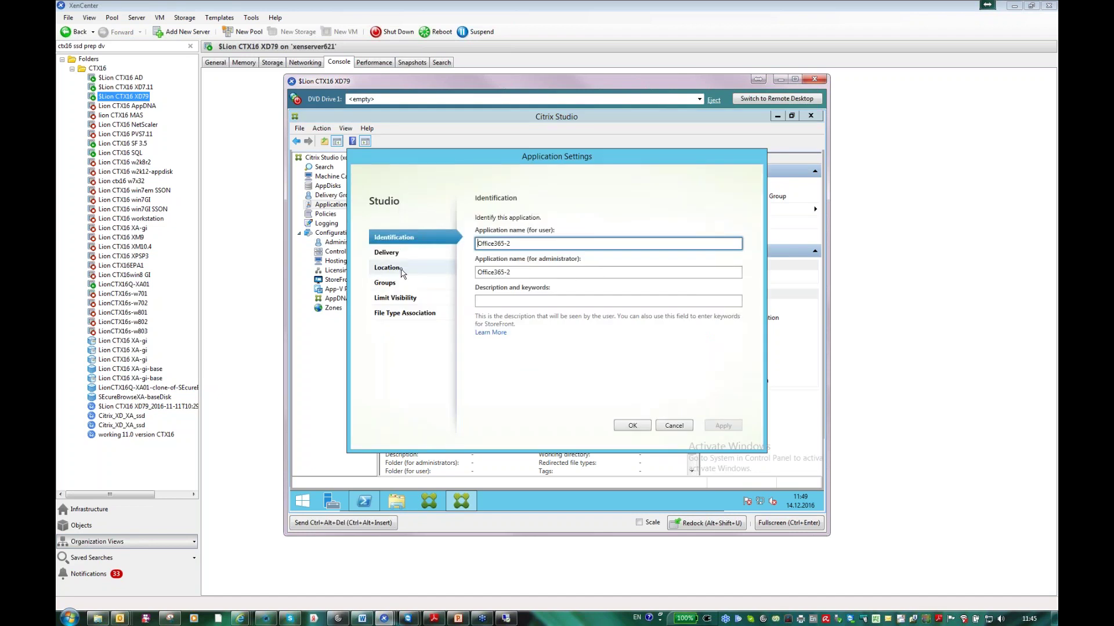
left_click(401, 270)
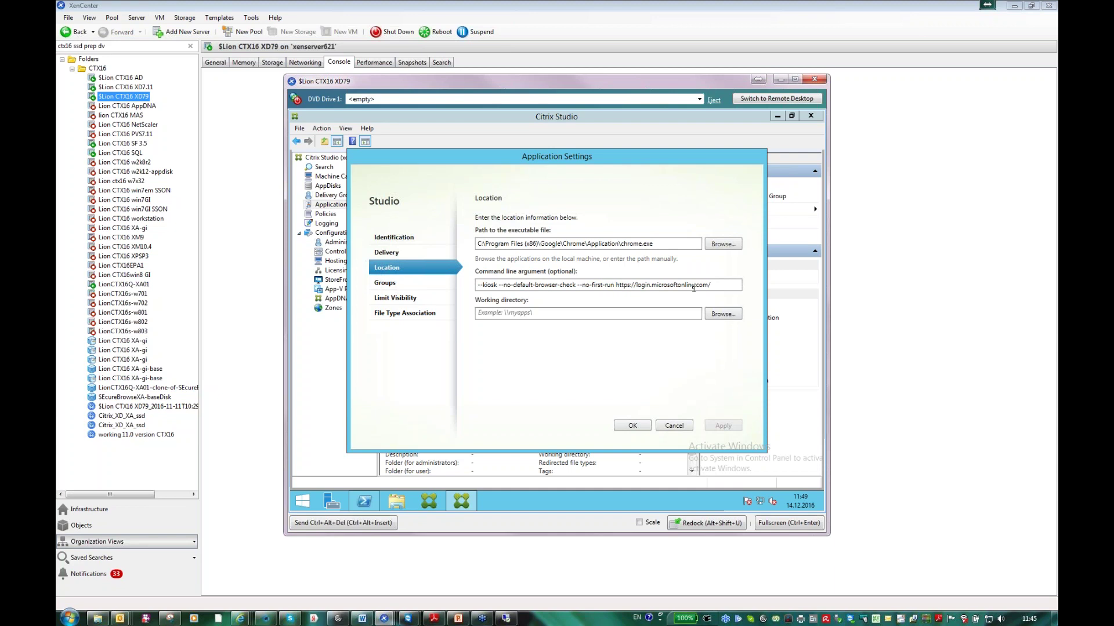
left_click(673, 429)
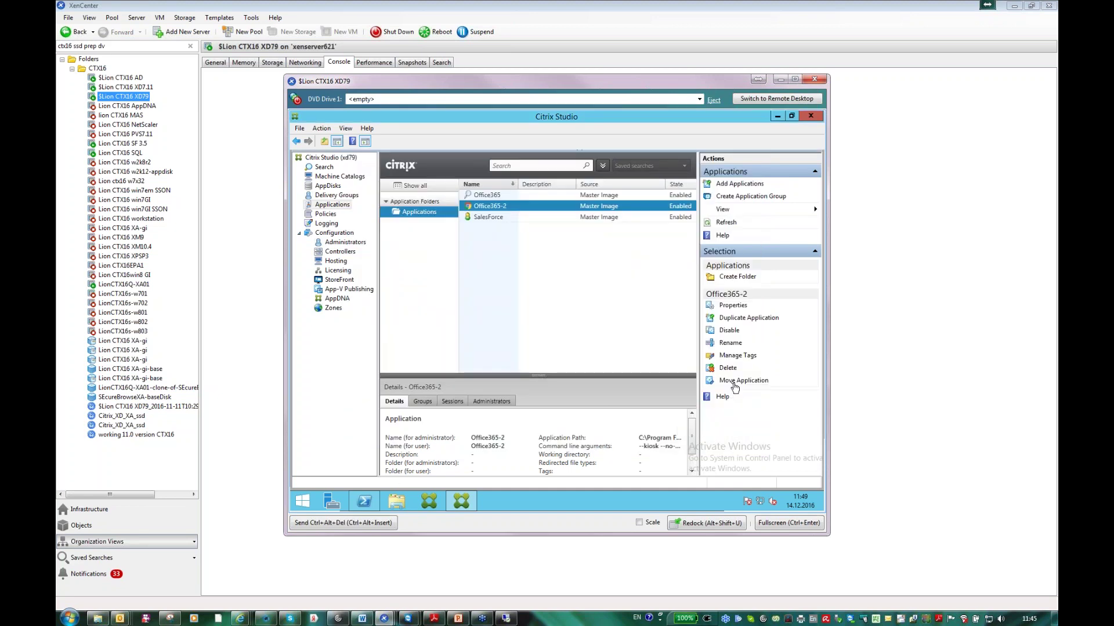
left_click(526, 219)
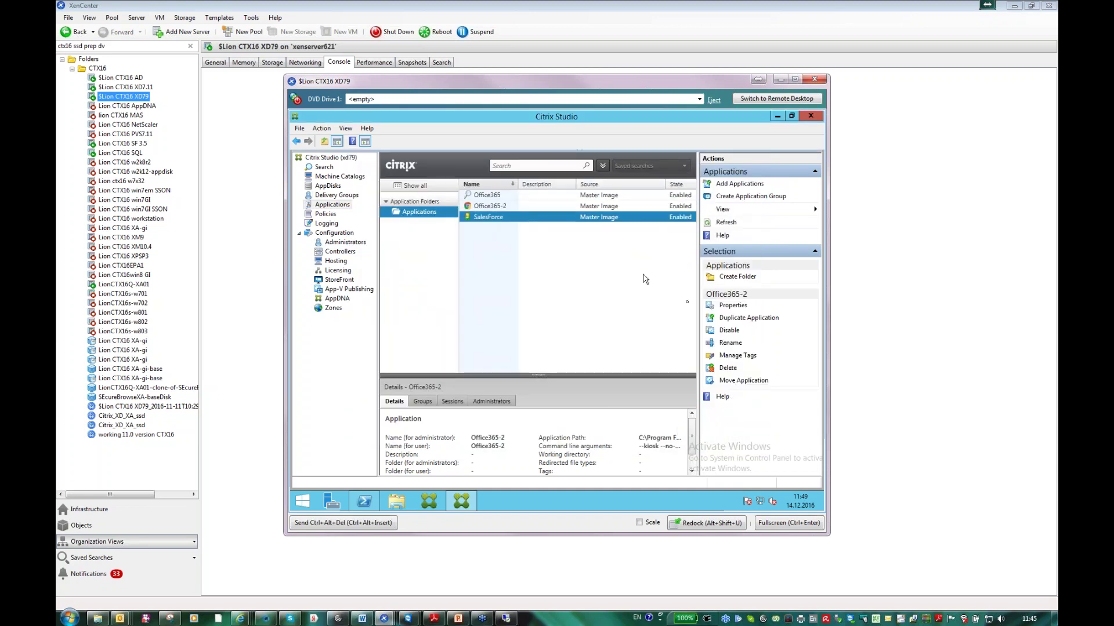
left_click(728, 304)
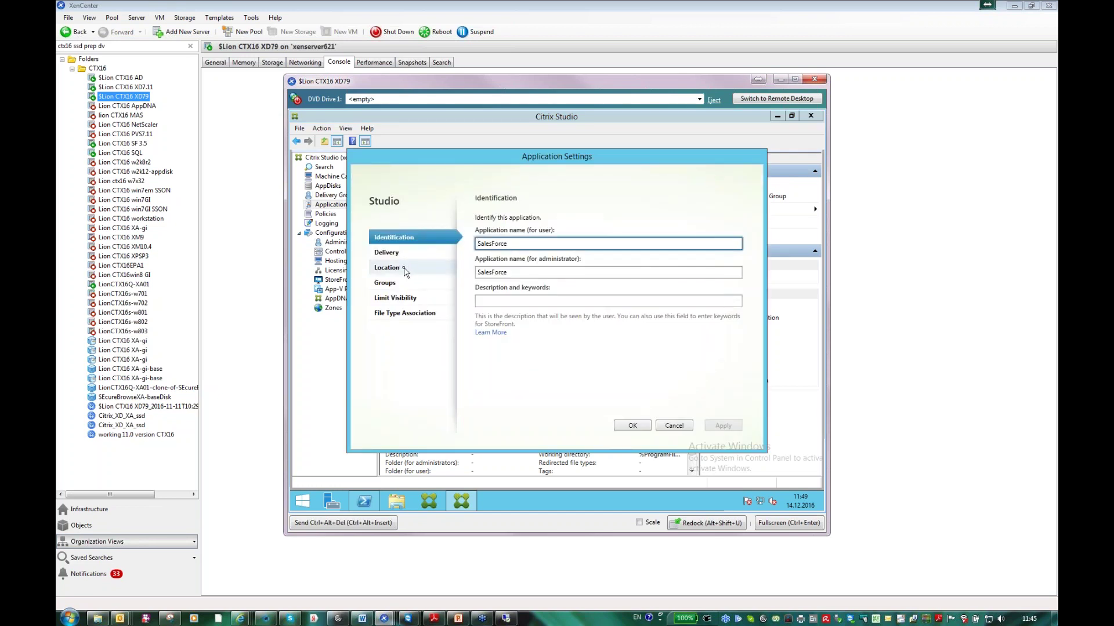
left_click(405, 271)
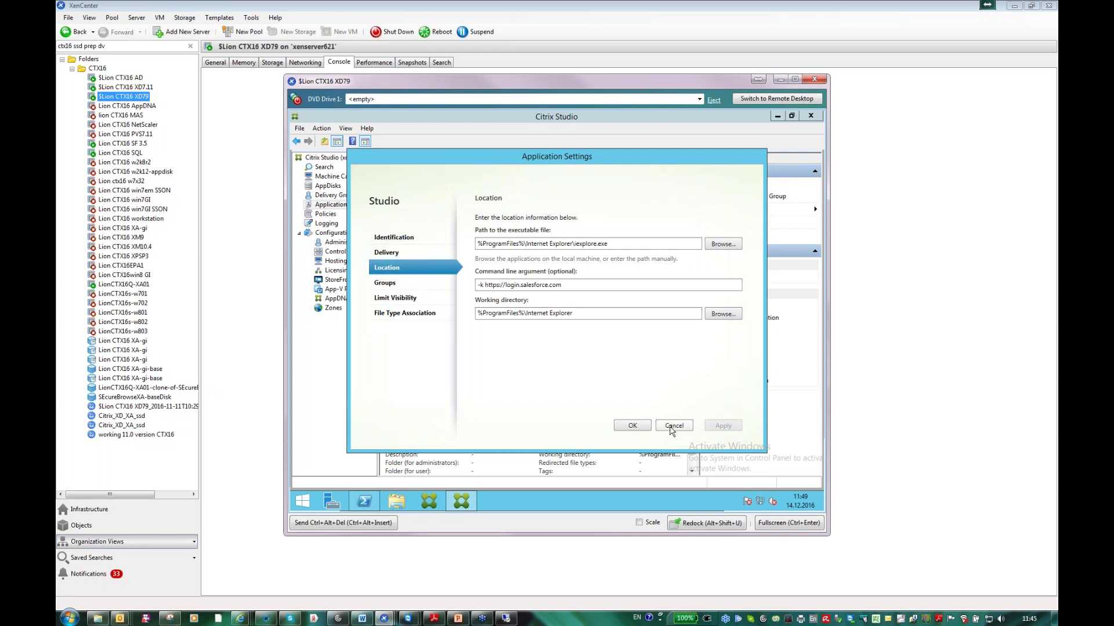
left_click(672, 426)
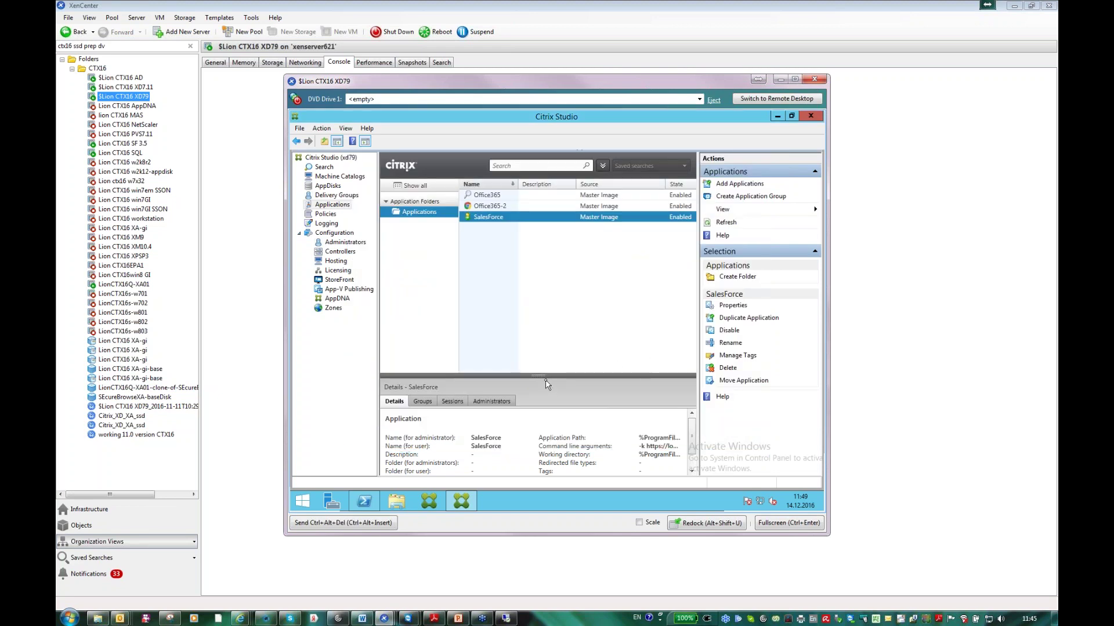
- Search the Secure Browse delivery group's sessions and select the anonymous HDX SalesForce session
left_click(327, 168)
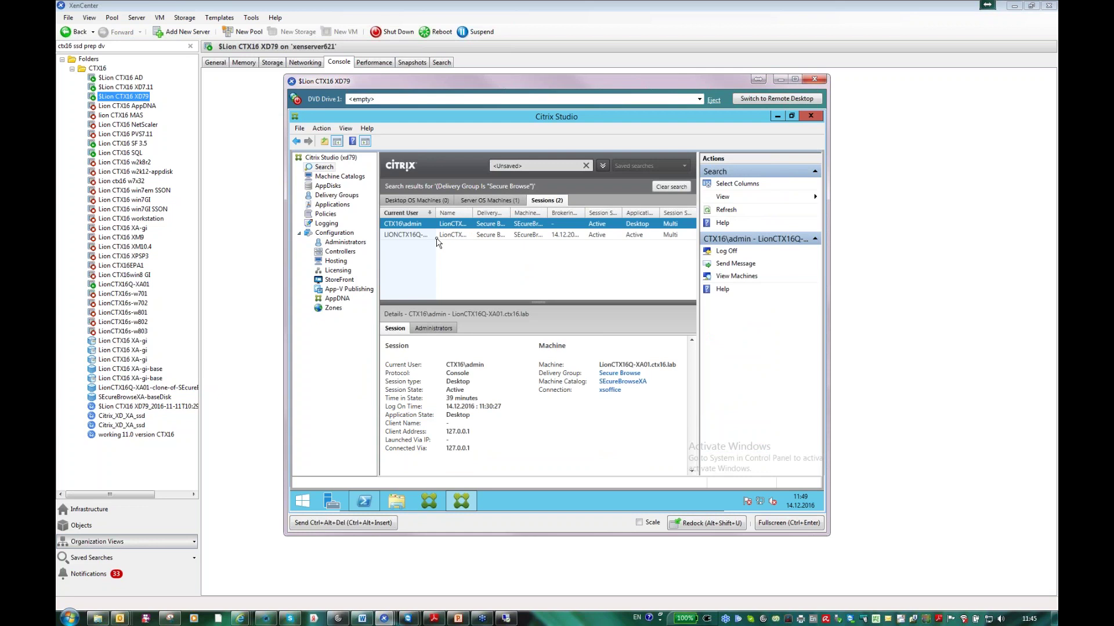
left_click(436, 235)
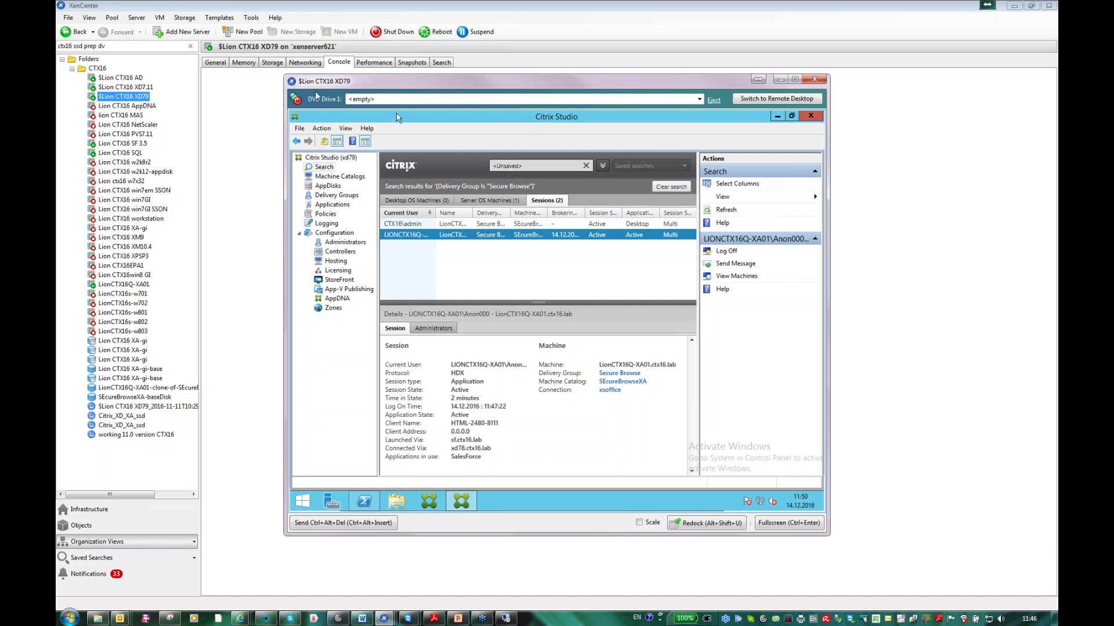
left_click(123, 144)
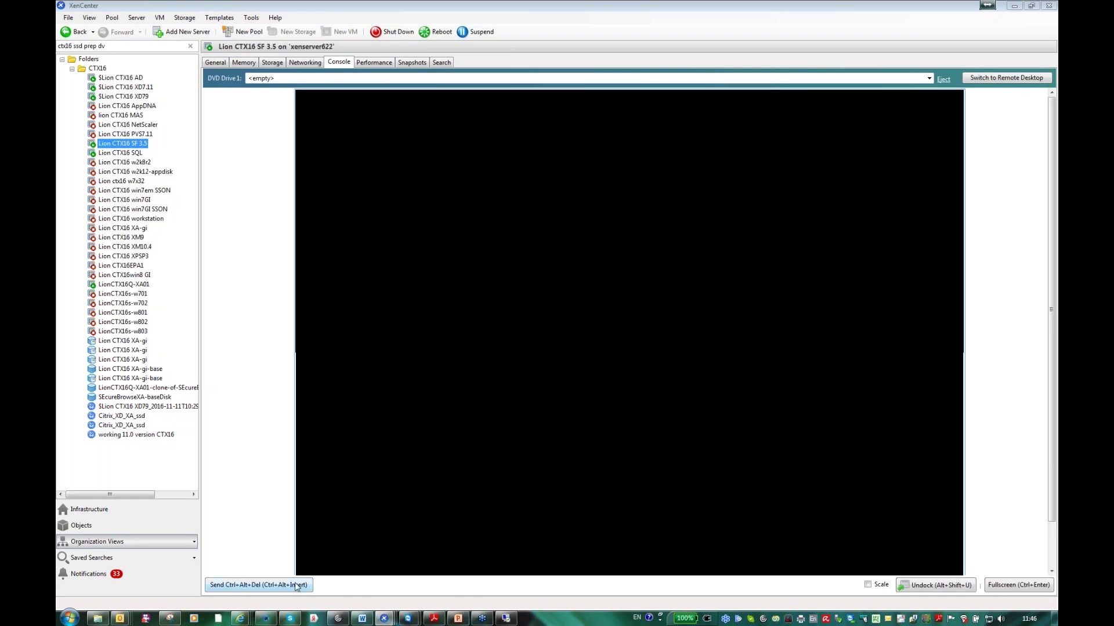
left_click(296, 587)
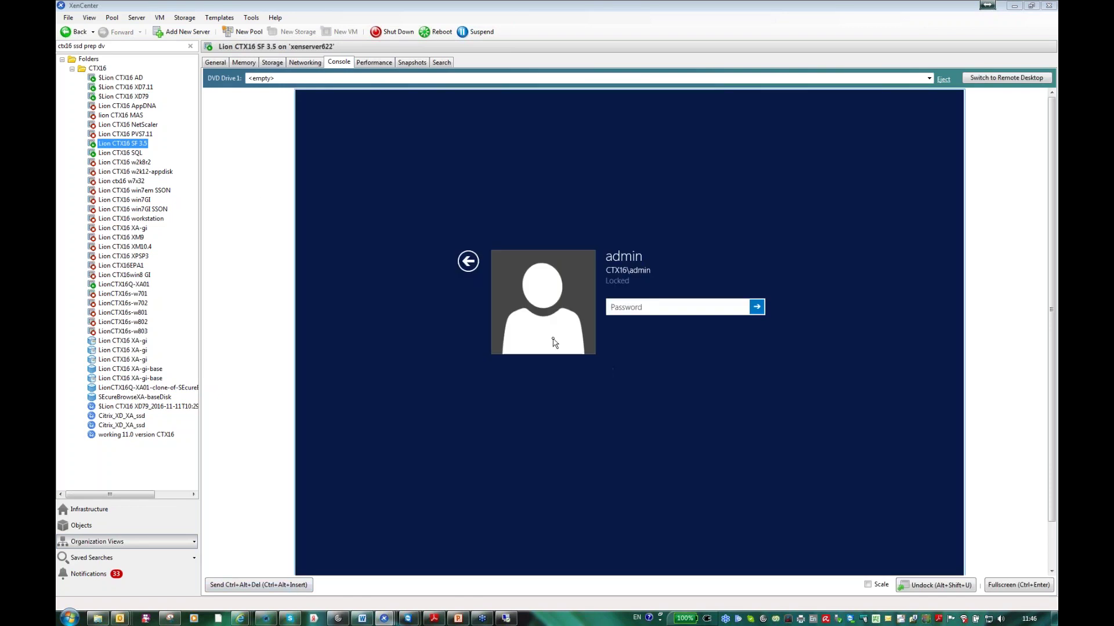
type("password")
key("Return")
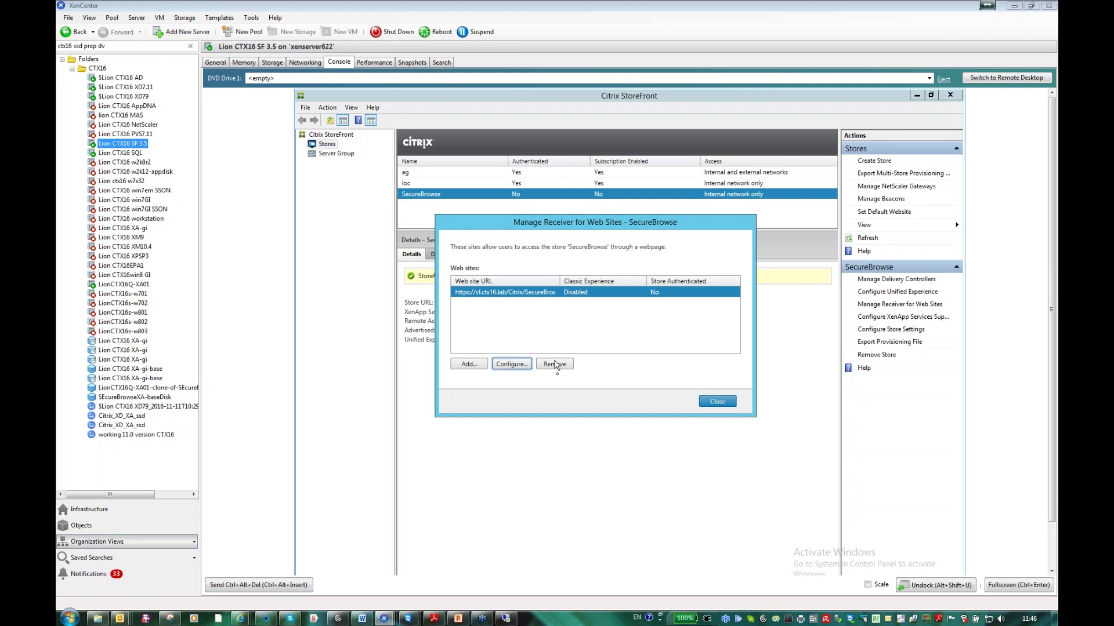
left_click(716, 400)
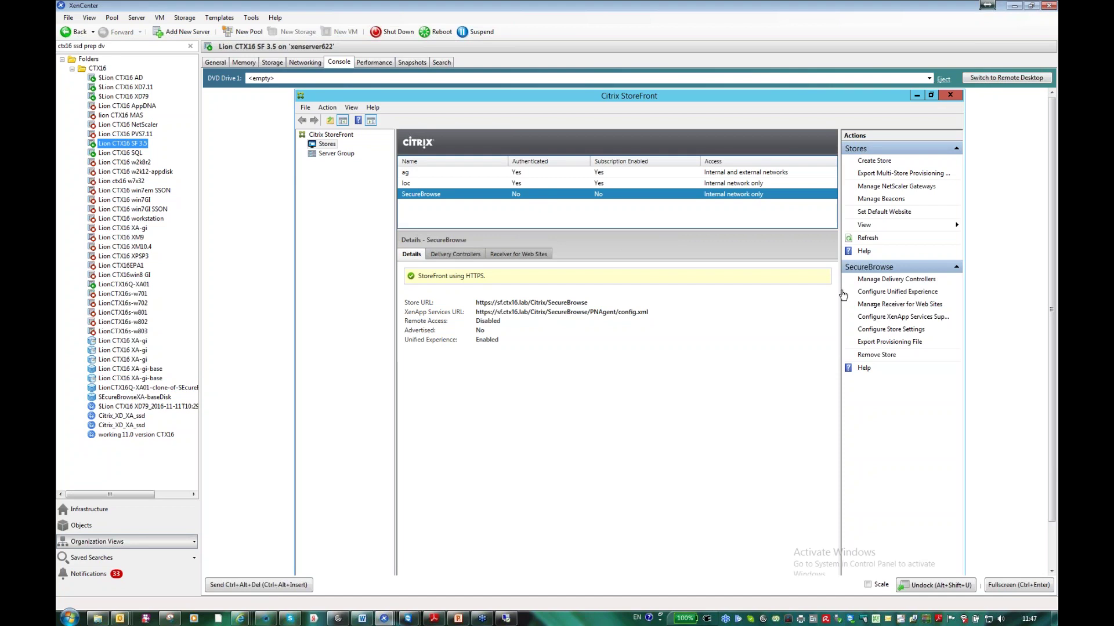
left_click(898, 306)
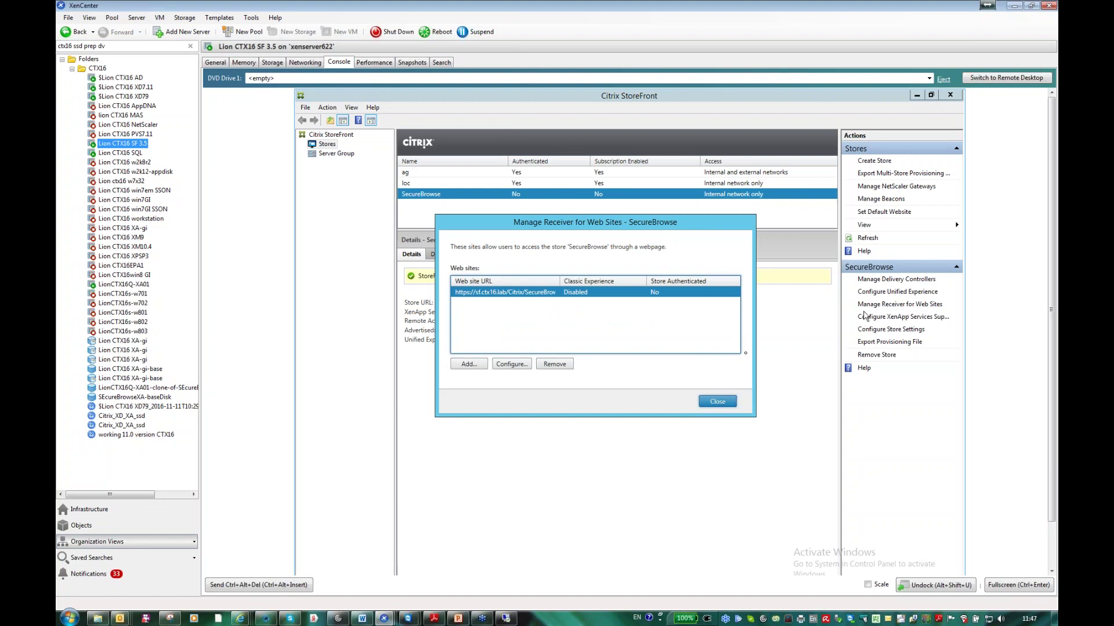
- Enable 'Launch applications in the same tab' for SecureBrowse, apply, close, and switch to the XD7.11 VM
left_click(524, 371)
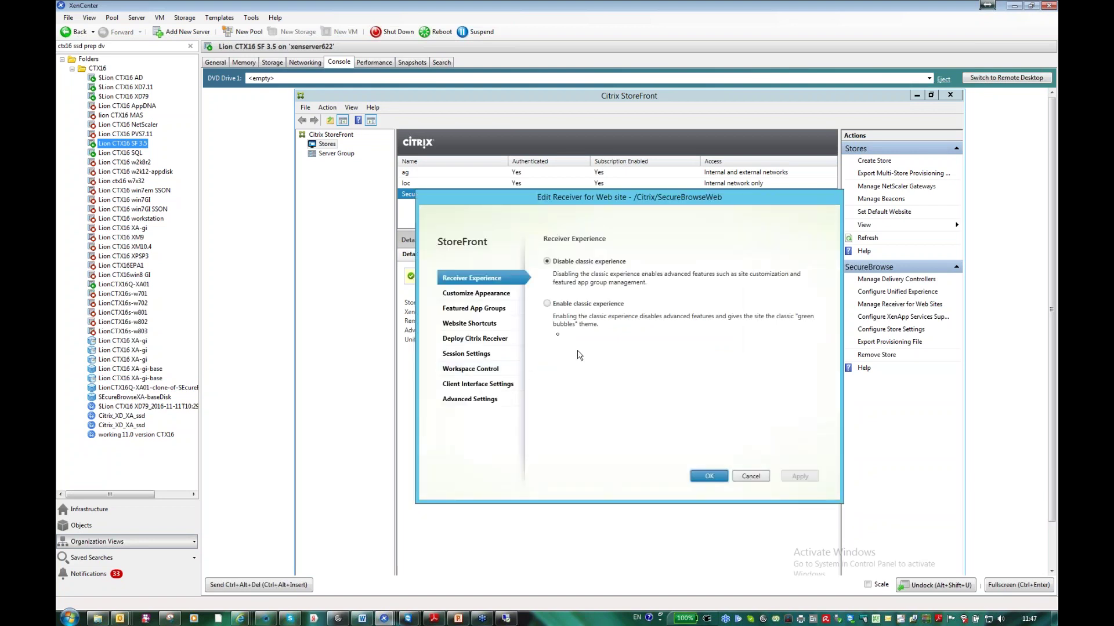
left_click(489, 294)
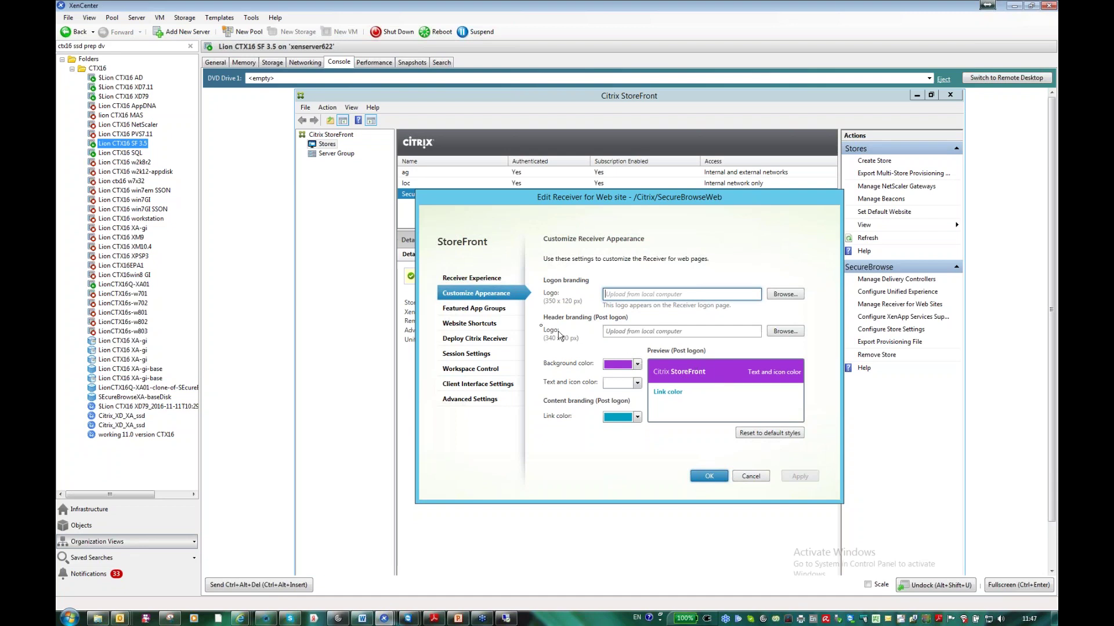
left_click(483, 341)
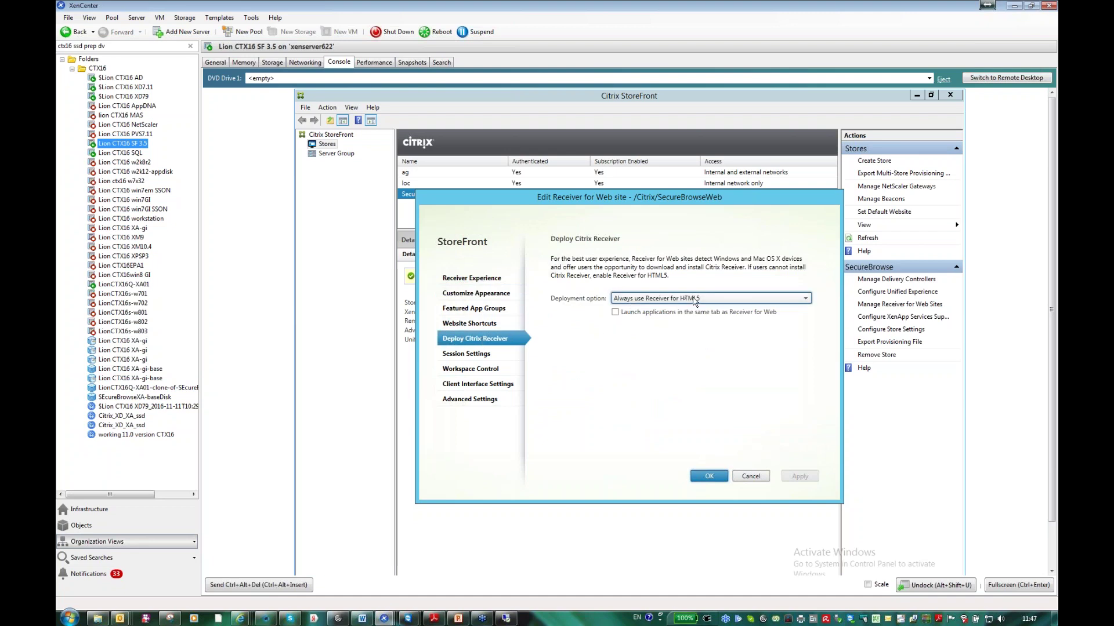
left_click(616, 313)
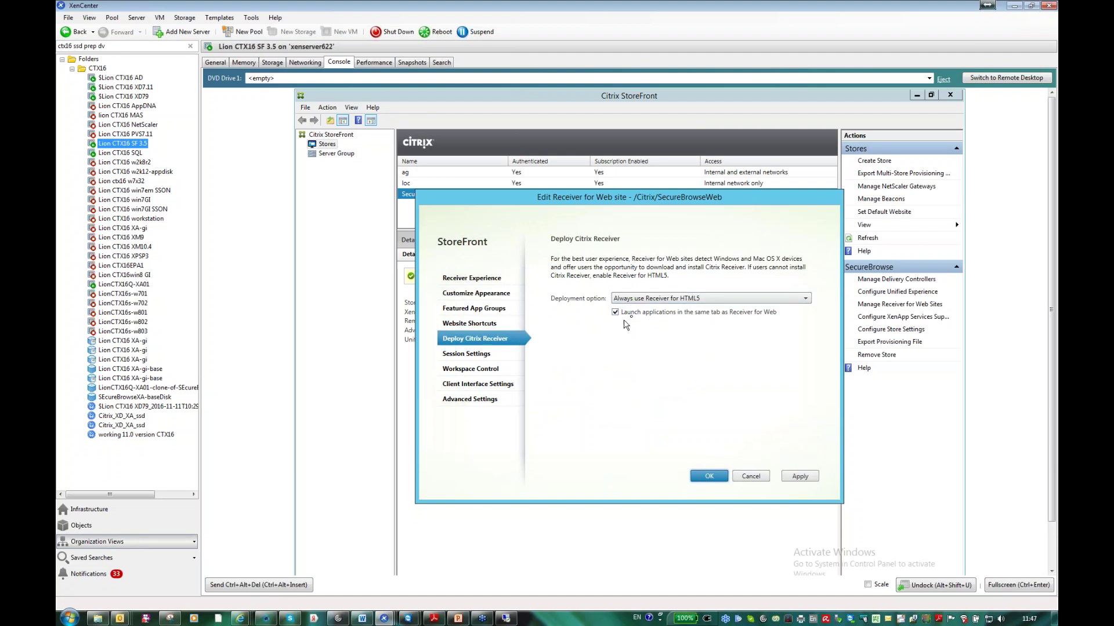
left_click(800, 477)
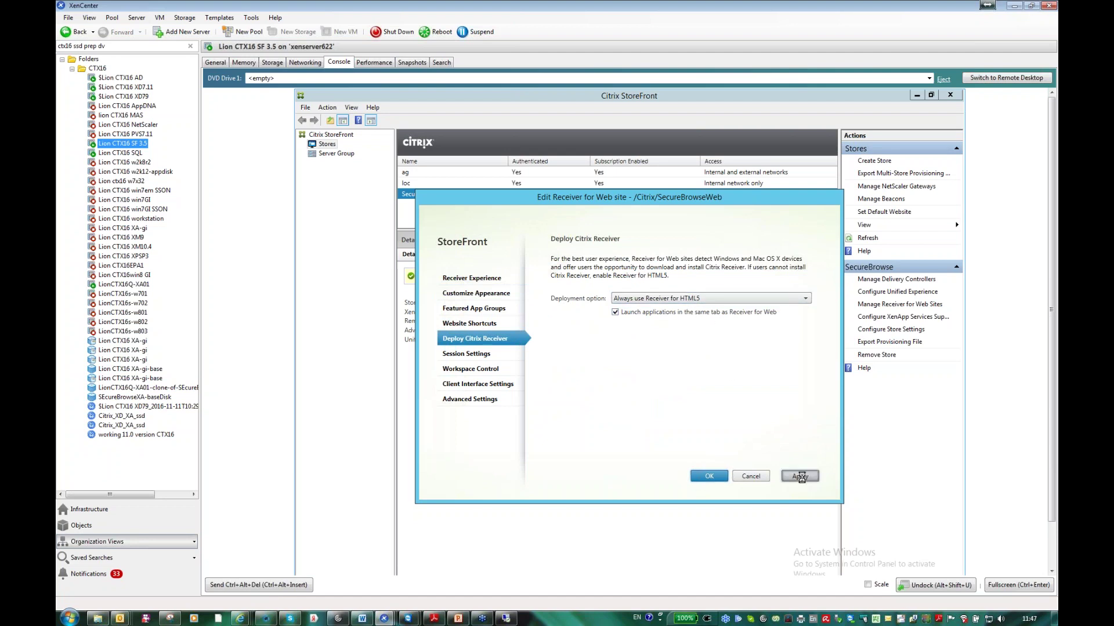
left_click(716, 476)
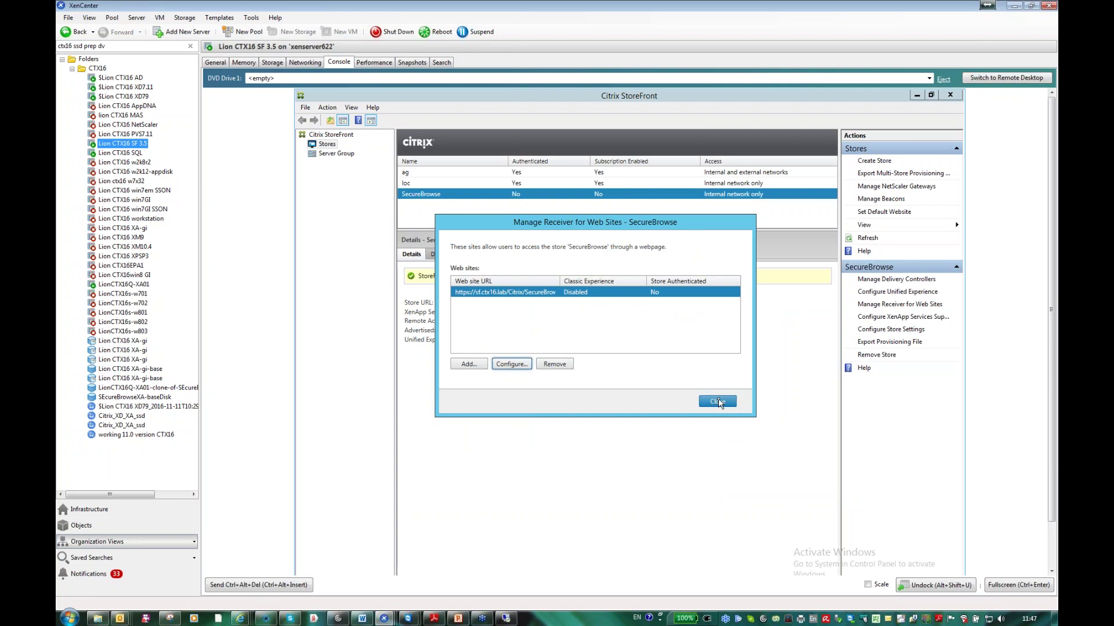
left_click(718, 401)
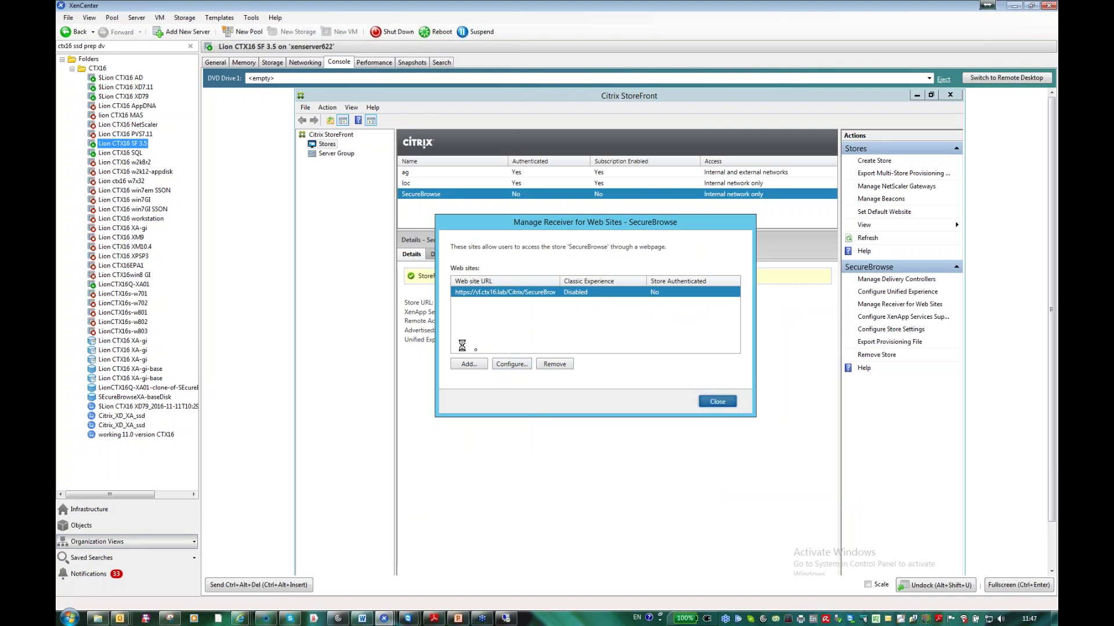
left_click(142, 87)
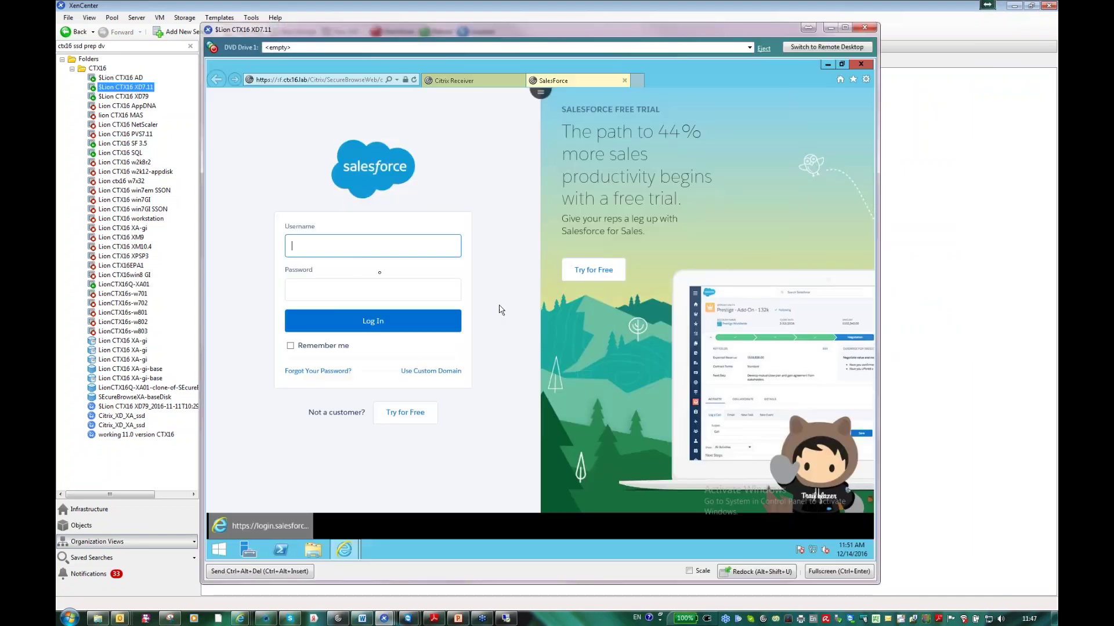
- Close the SalesForce tab, reload StoreFront, and launch Office365-2 from its Details
left_click(626, 82)
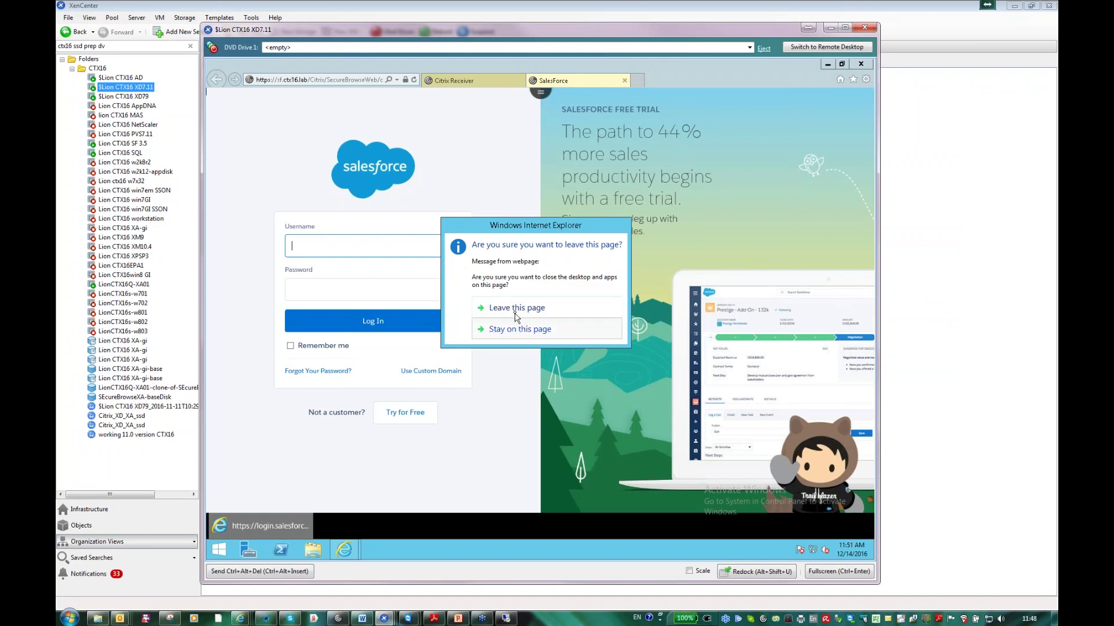
left_click(514, 319)
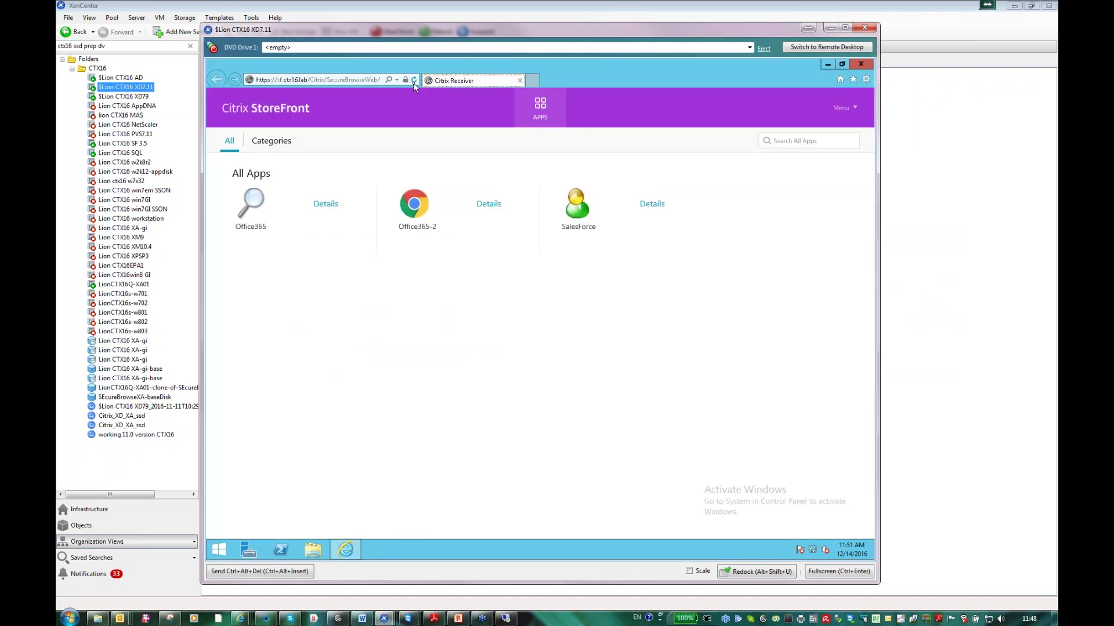
left_click(414, 80)
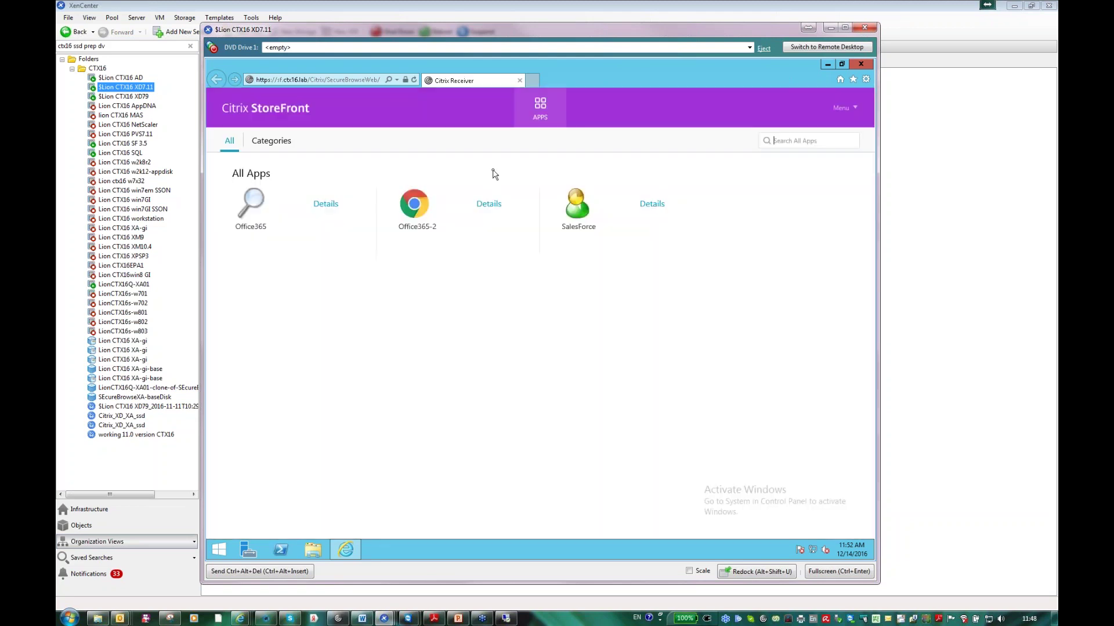
left_click(489, 208)
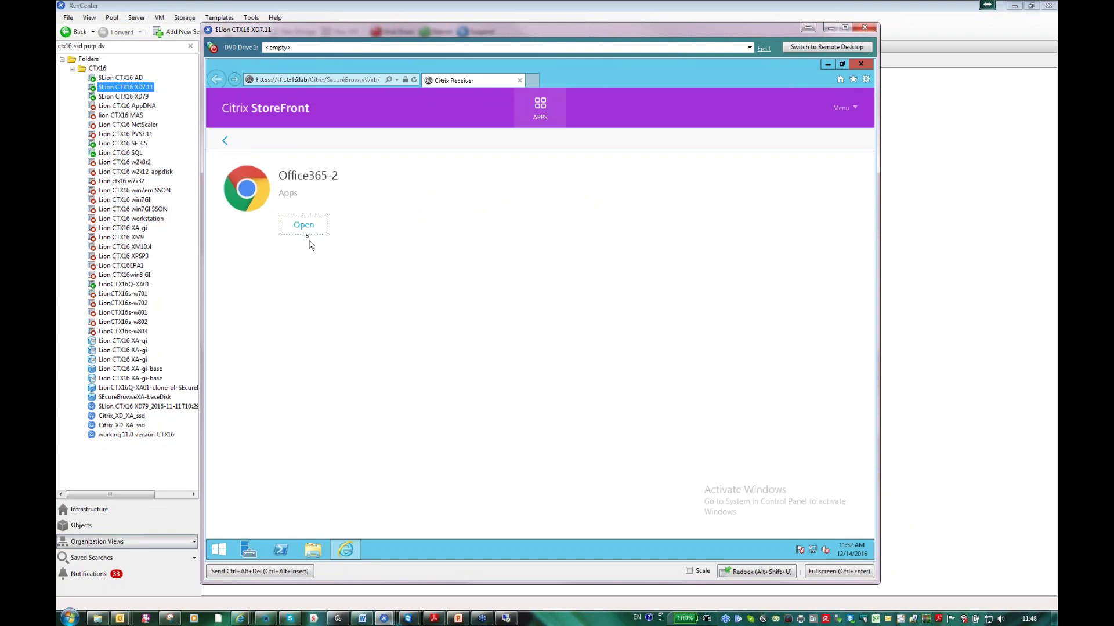
left_click(306, 230)
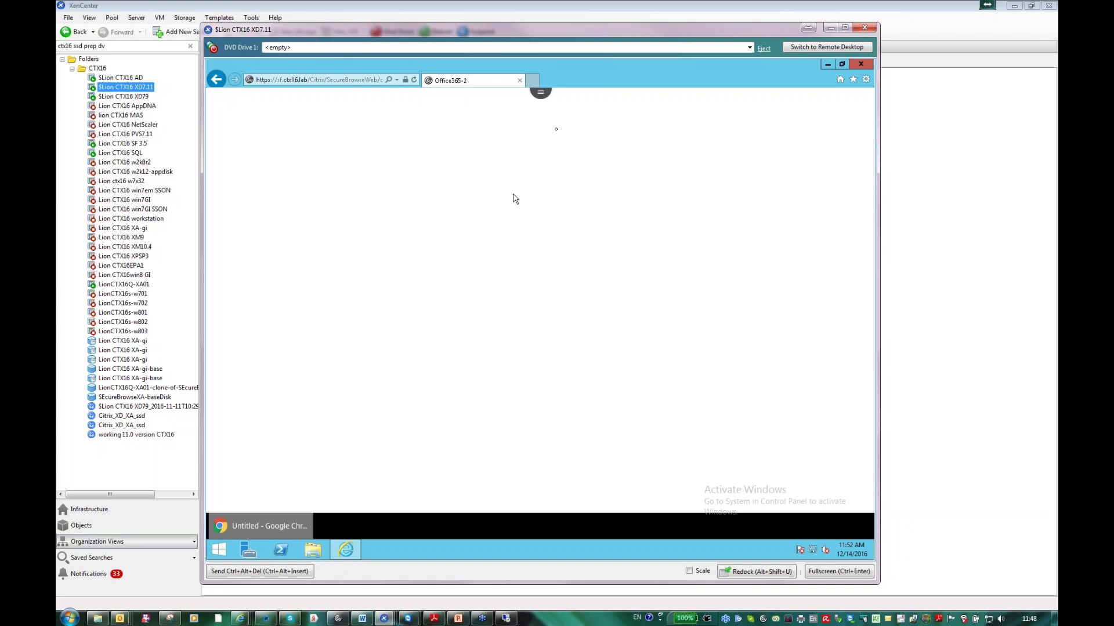
- Log off the Office365-2 session from the Citrix toolbar's ... menu
left_click(541, 99)
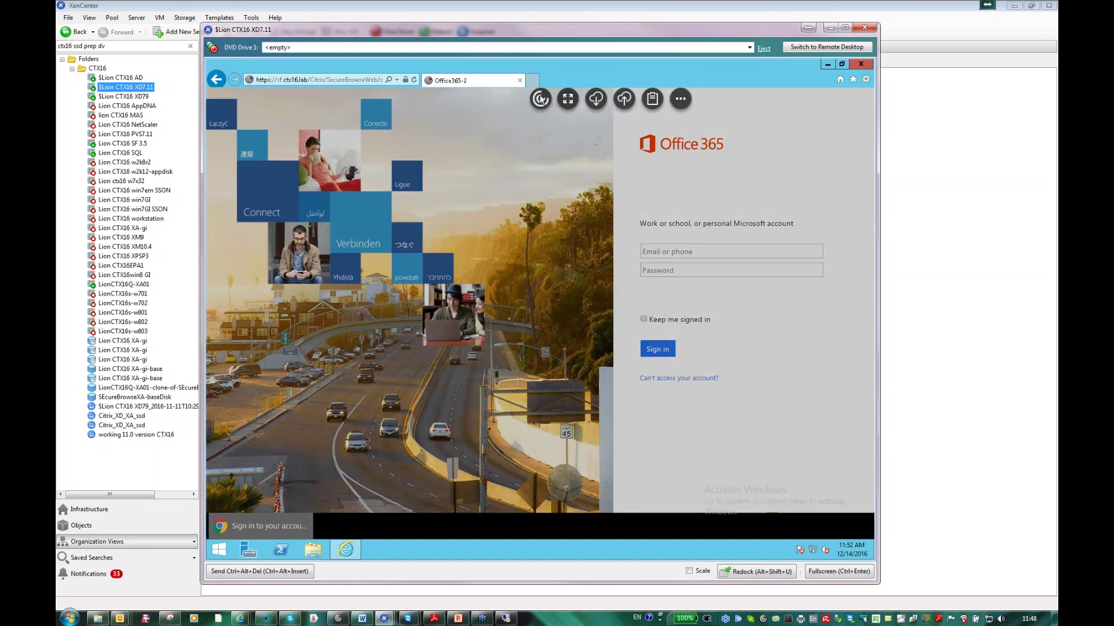
left_click(674, 100)
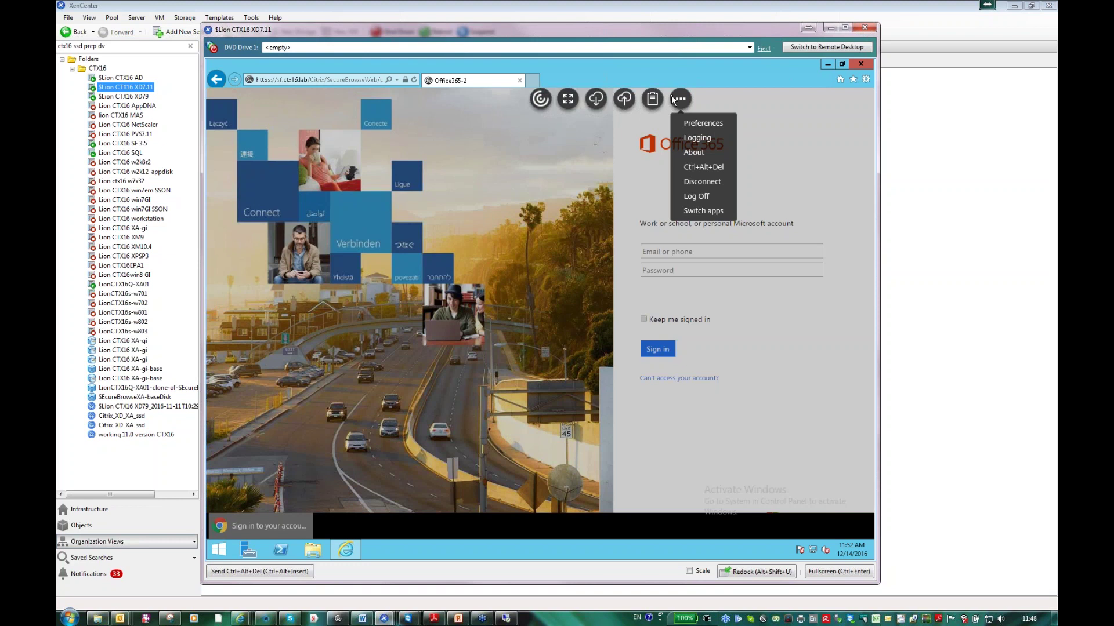
left_click(698, 195)
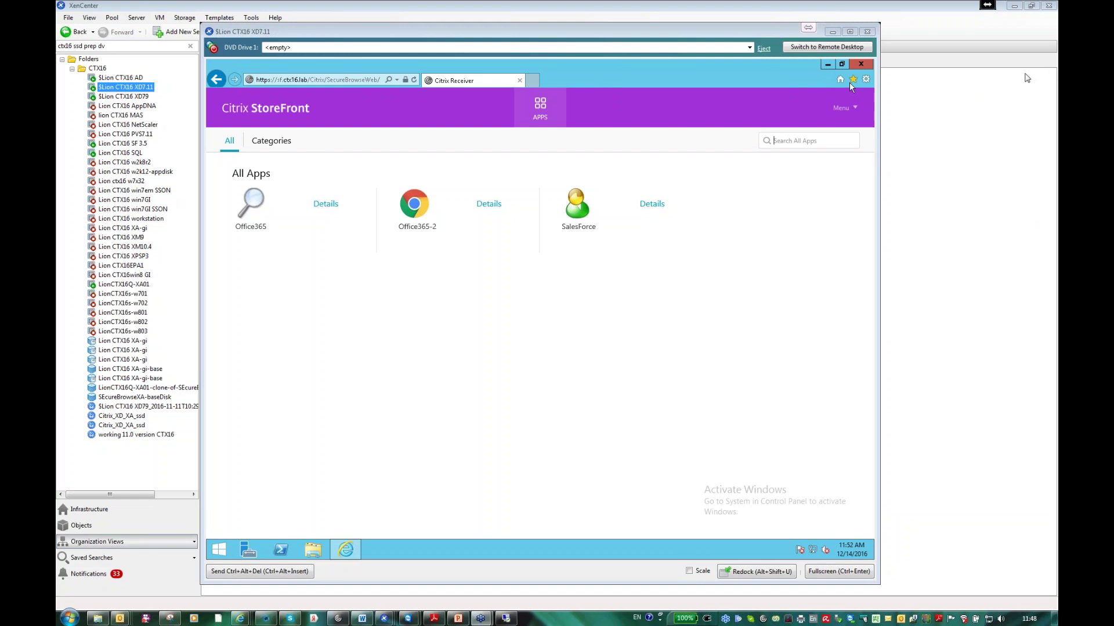
- Return focus to the VM console showing the StoreFront app list
left_click(578, 325)
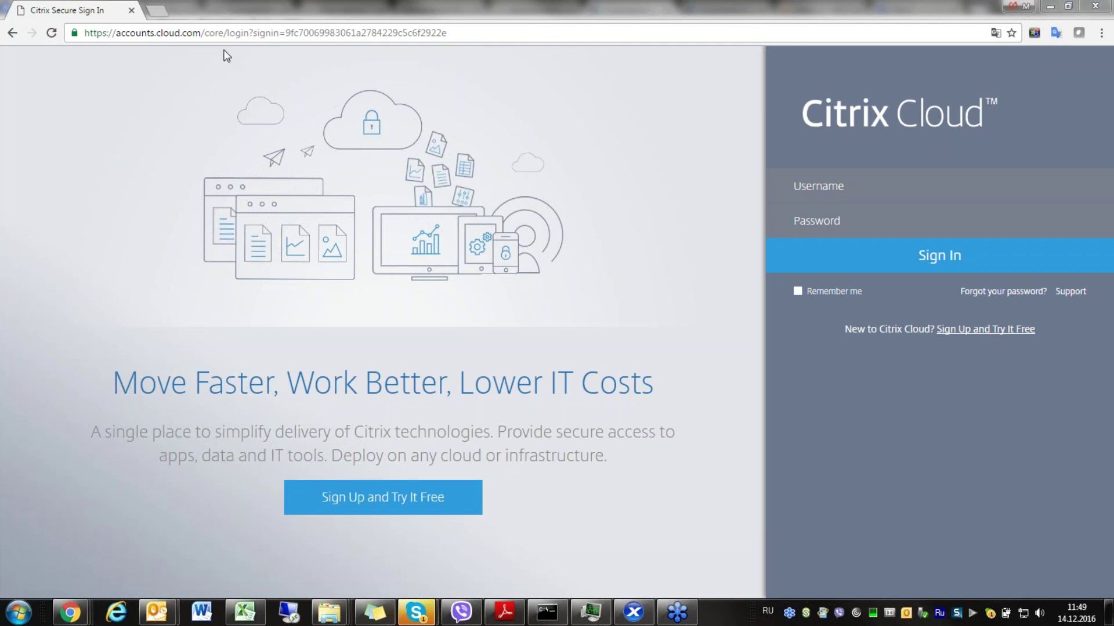
- Replace the browser address with citrix.cloud.com and load it
double_click(191, 32)
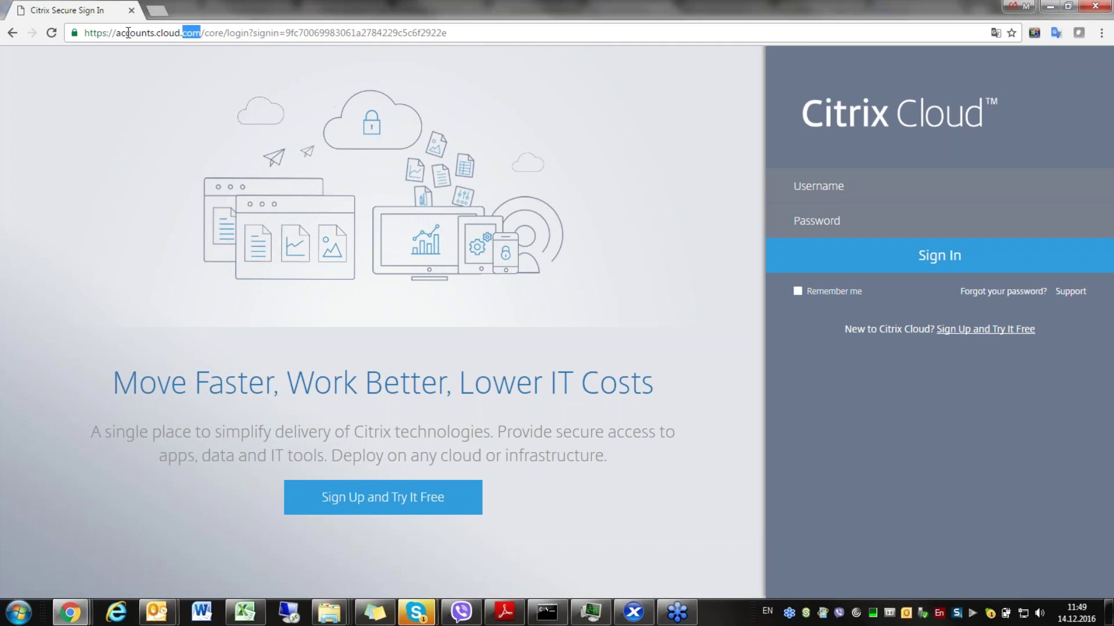
left_click_drag(117, 32, 680, 23)
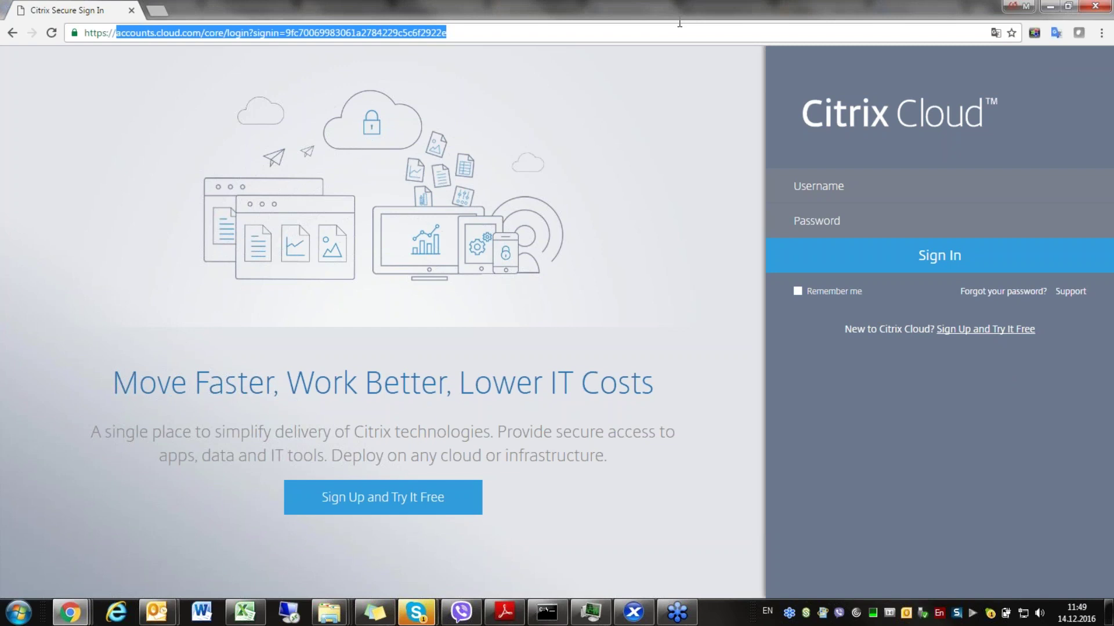
type("citrx")
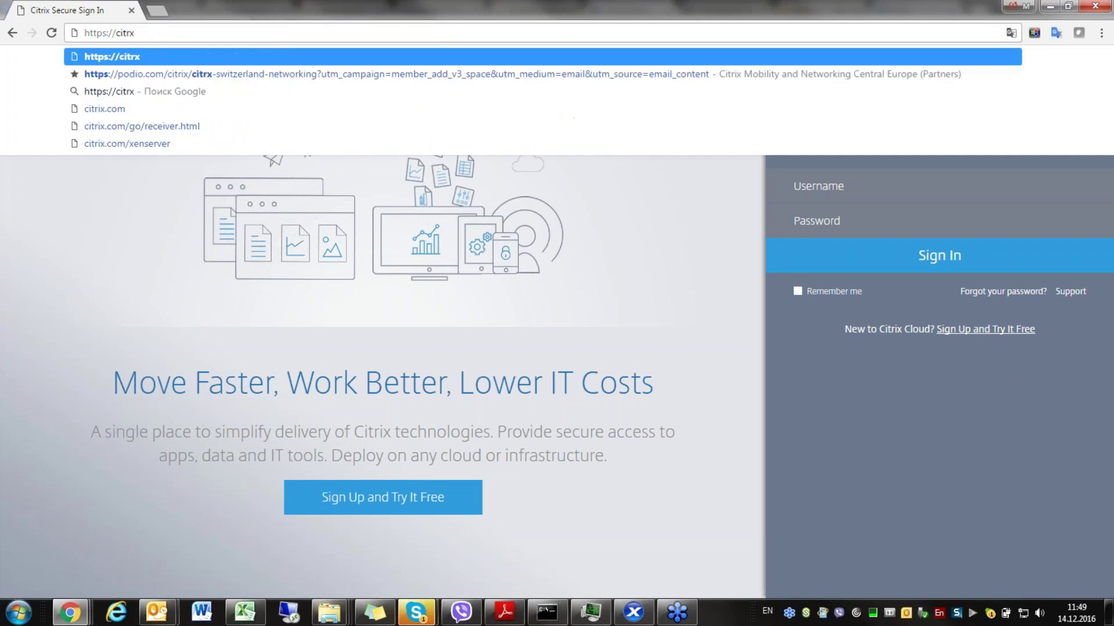
key("BackSpace")
type("ix.c")
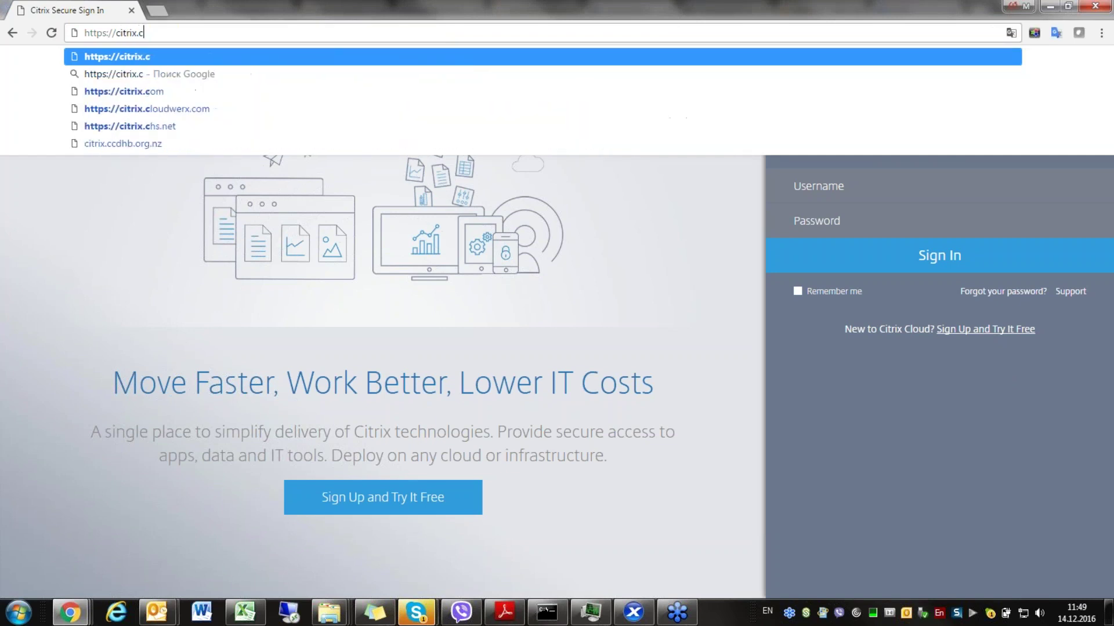
type("loud.col")
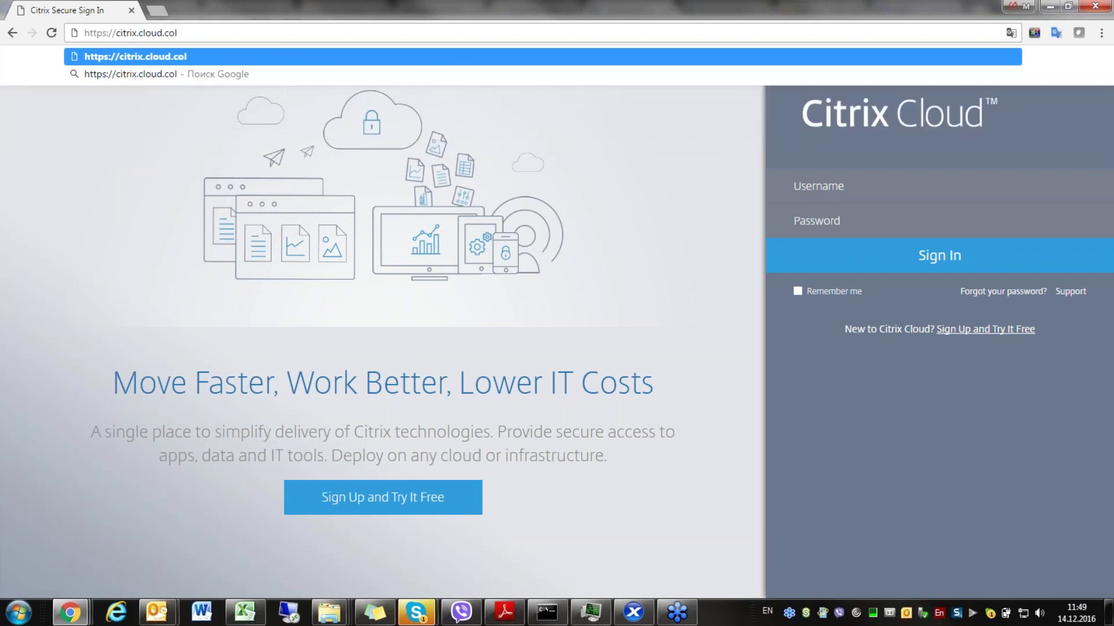
key("BackSpace")
type("m")
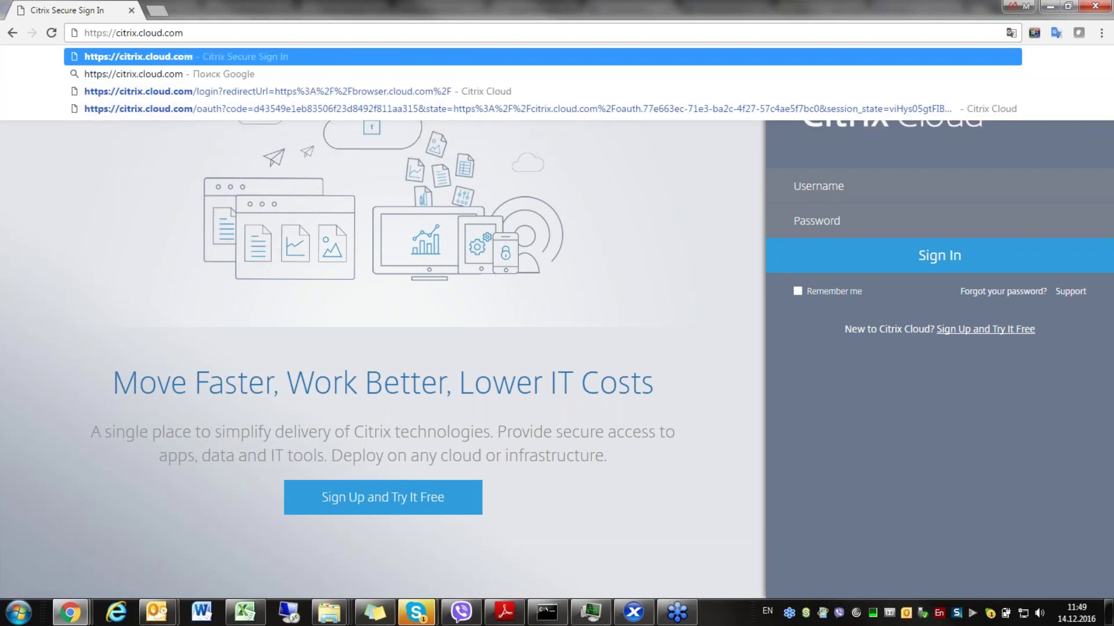
key("Return")
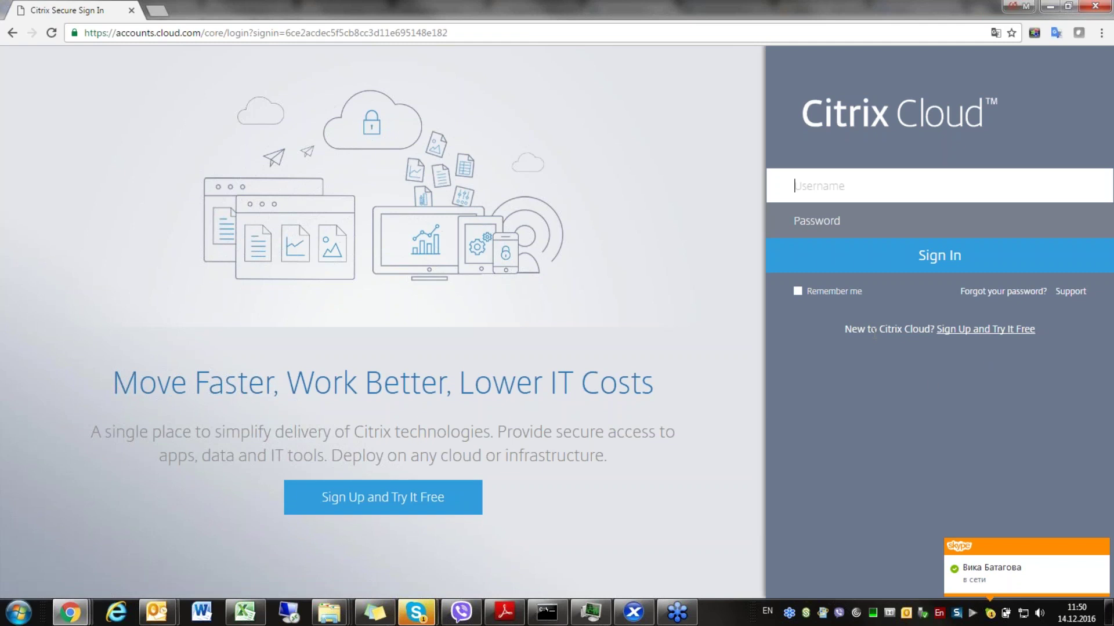
- Sign in to Citrix Cloud with the account username and password
left_click(851, 184)
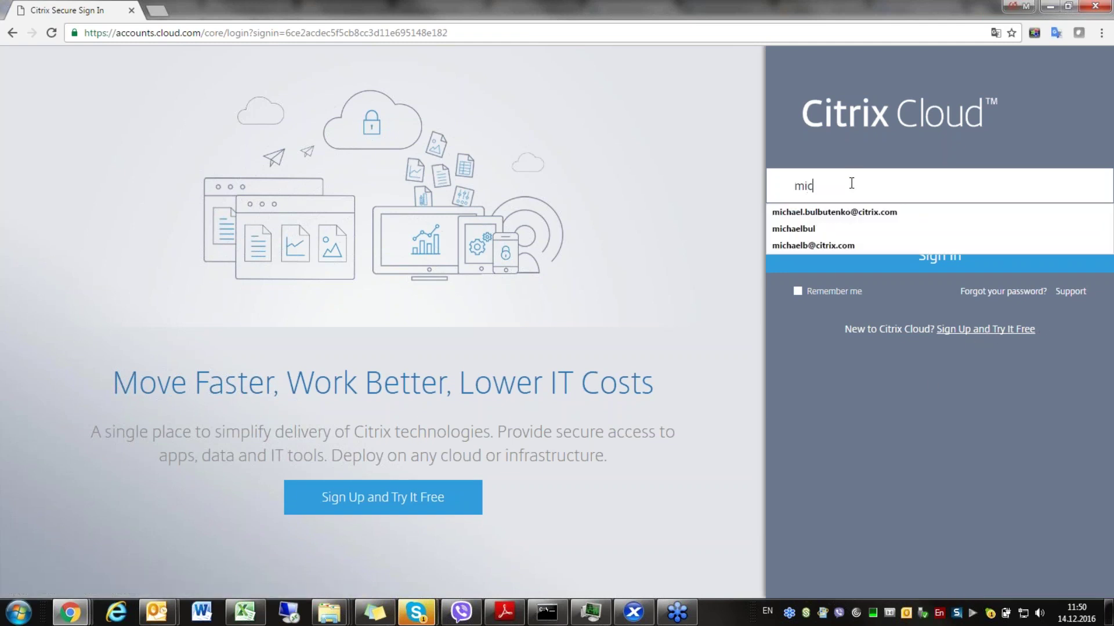
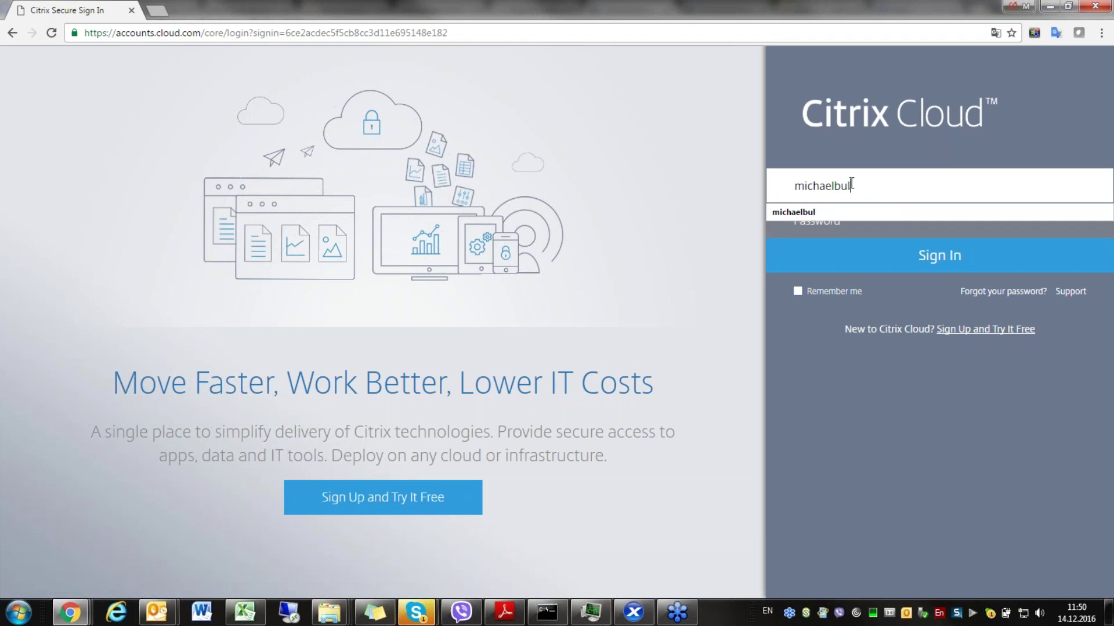
key("Tab")
type("**********")
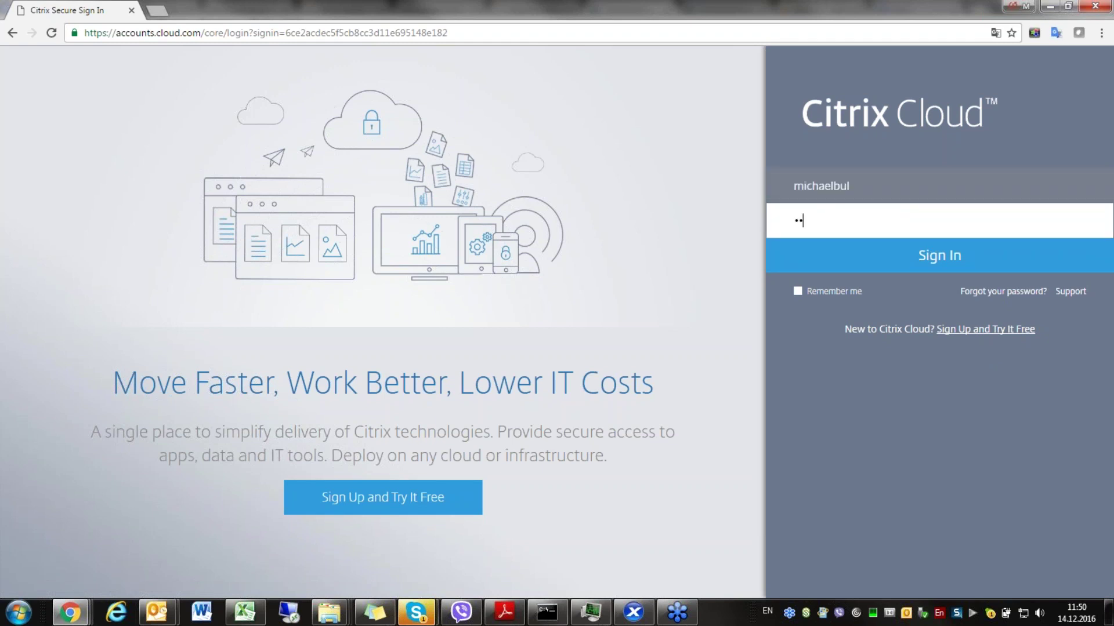
type("*")
left_click(944, 257)
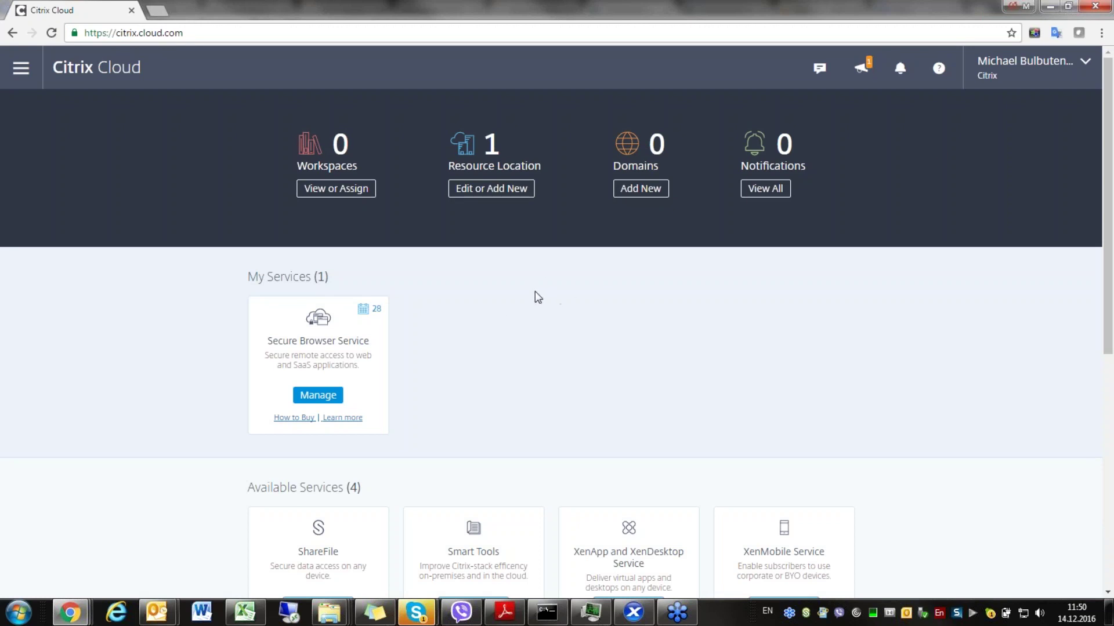
- Scroll through the home page services and manage the Secure Browser Service card
scroll(535, 298, "down", 3)
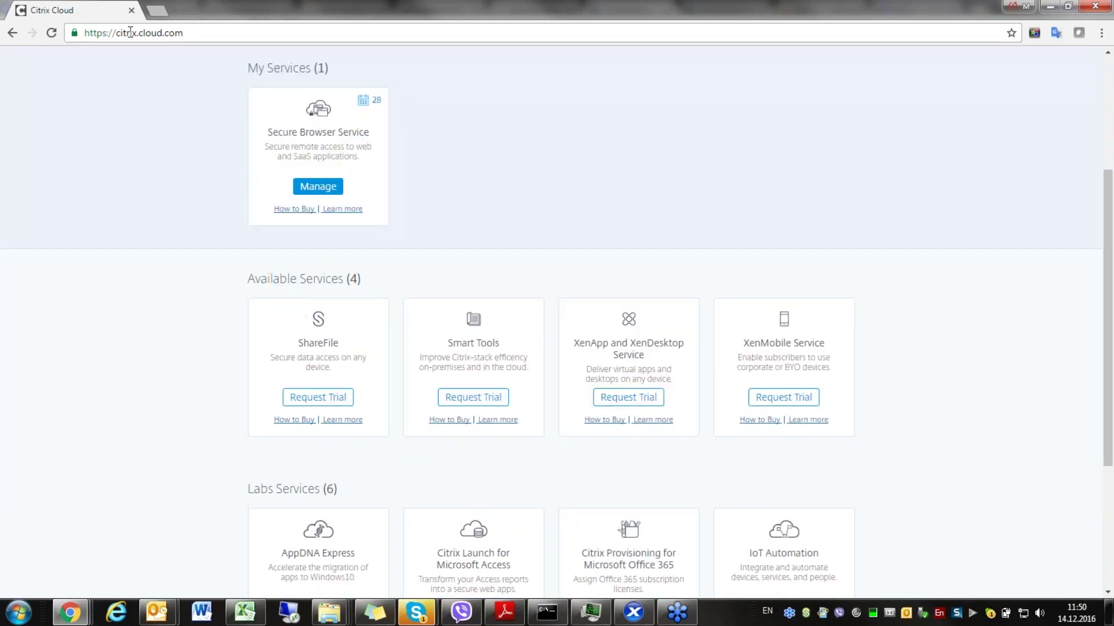
left_click(86, 30)
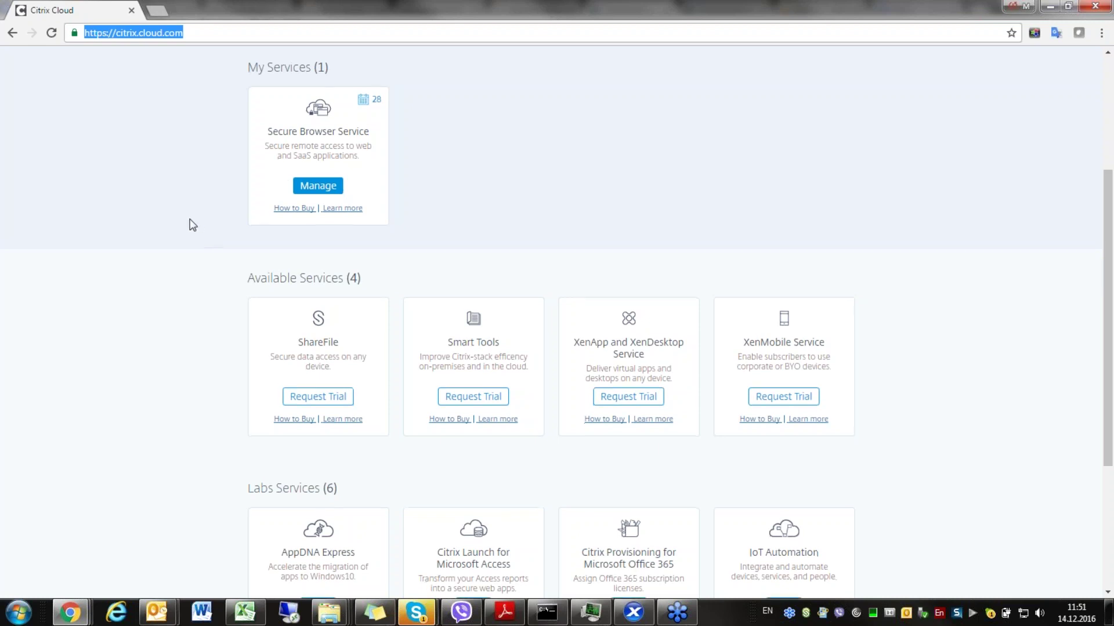
scroll(340, 110, "down", 2)
scroll(316, 97, "up", 3)
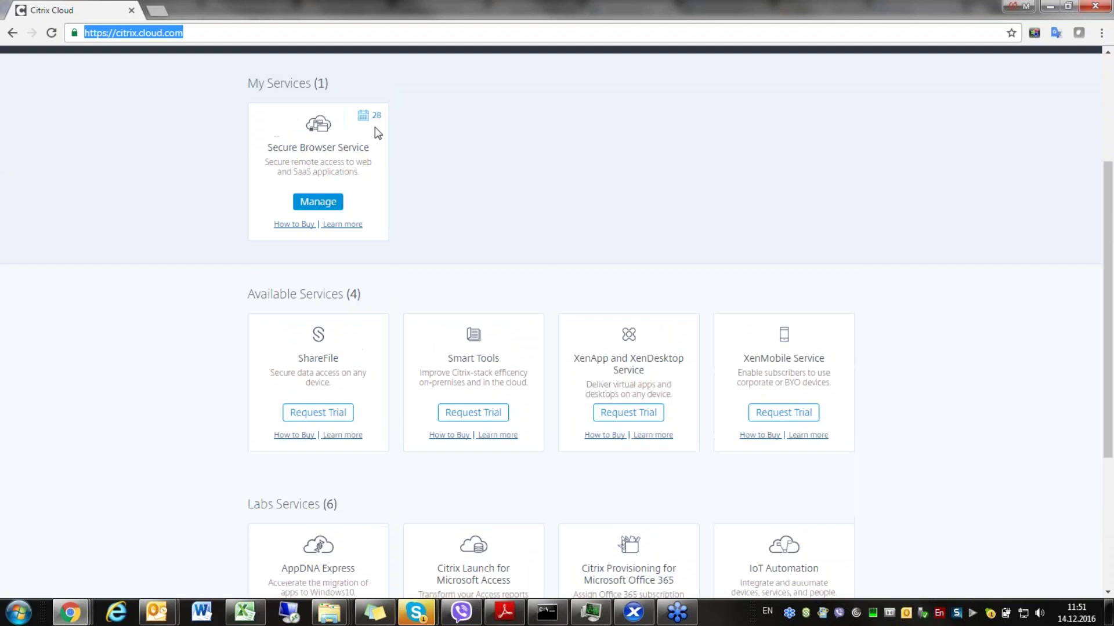
scroll(406, 240, "down", 3)
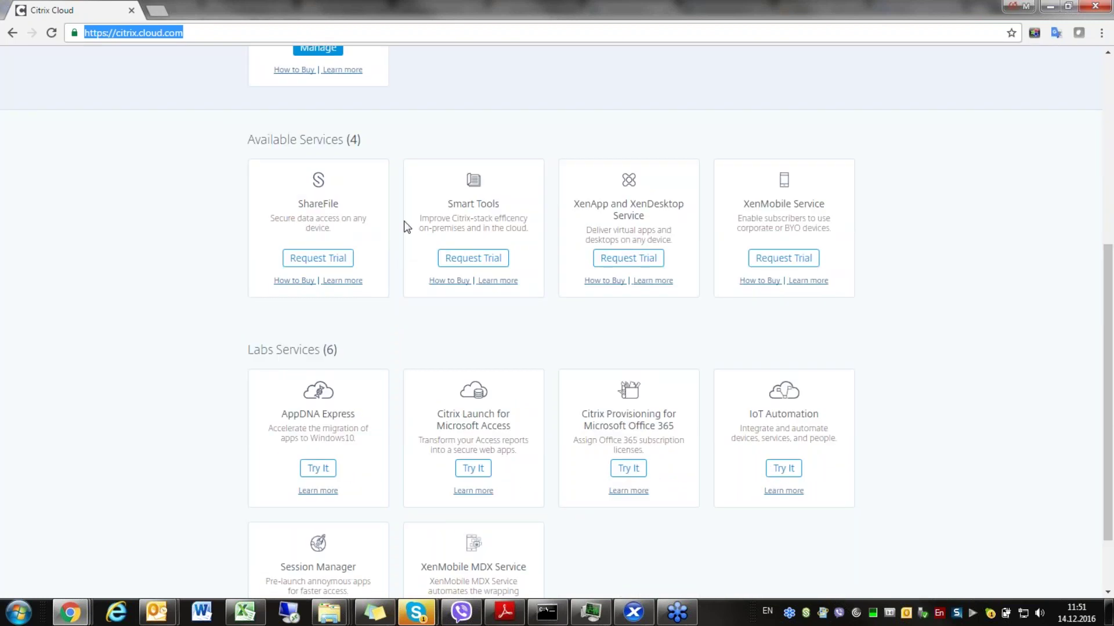
scroll(407, 226, "down", 1)
scroll(407, 226, "down", 1)
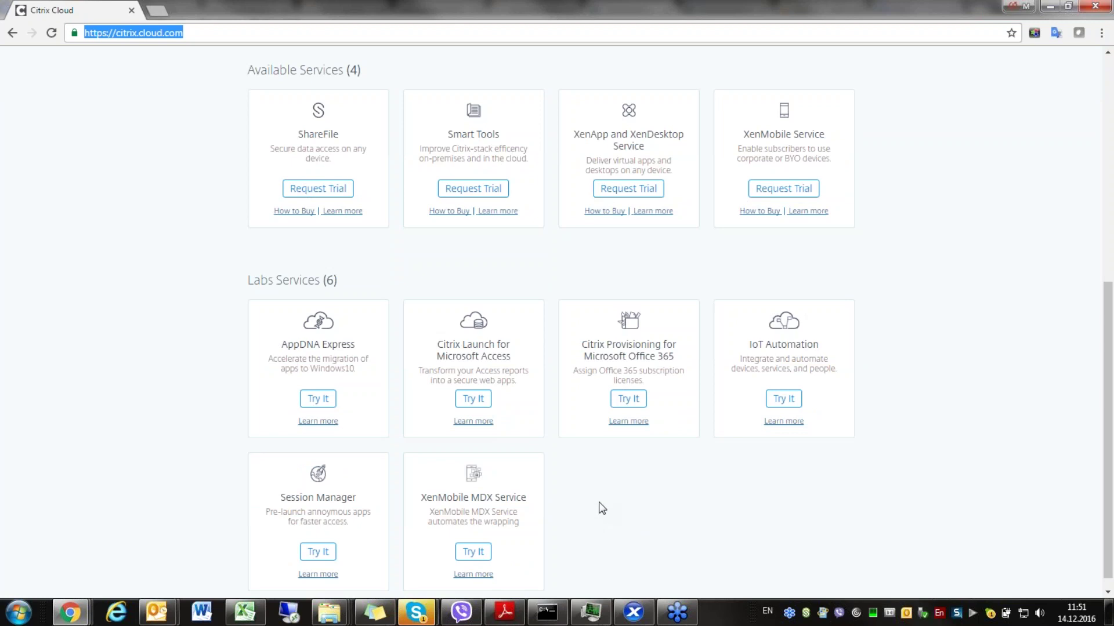
scroll(604, 508, "up", 1)
scroll(602, 509, "up", 5)
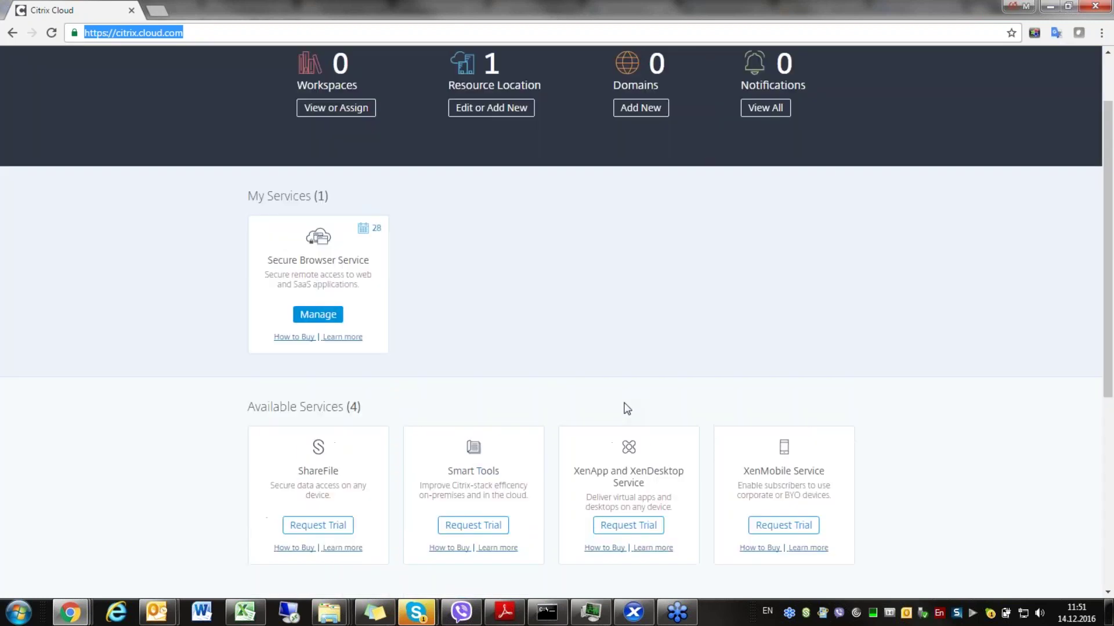
left_click(319, 326)
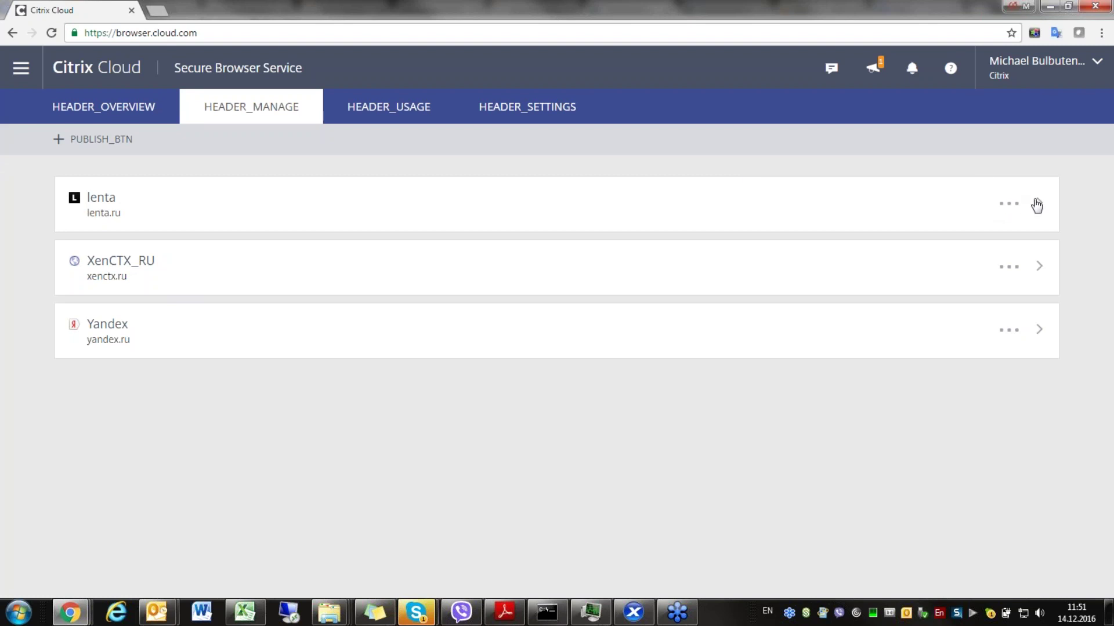
- Check the lenta and XenCTX_RU action menus and expand XenCTX_RU's Chrome/WEurope details
left_click(1012, 208)
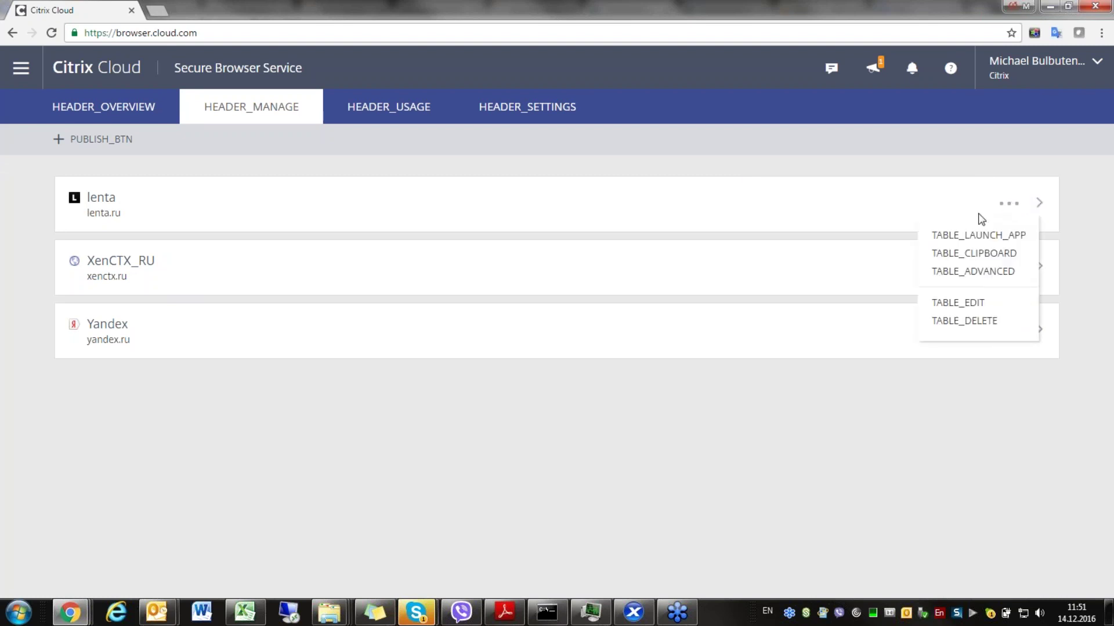
left_click(972, 450)
left_click(1009, 271)
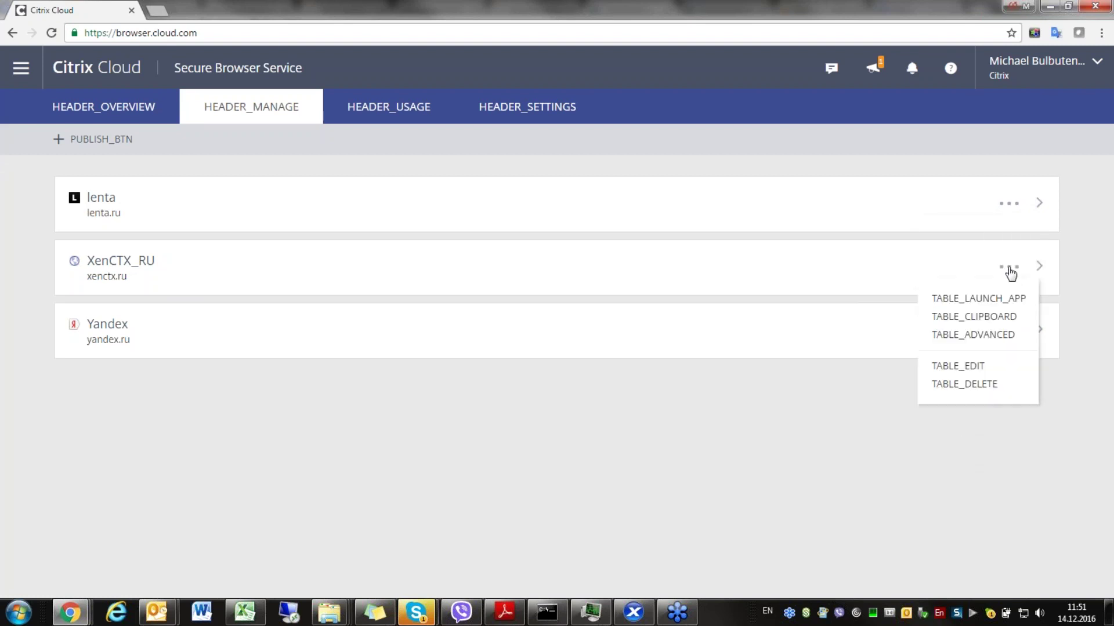
left_click(877, 446)
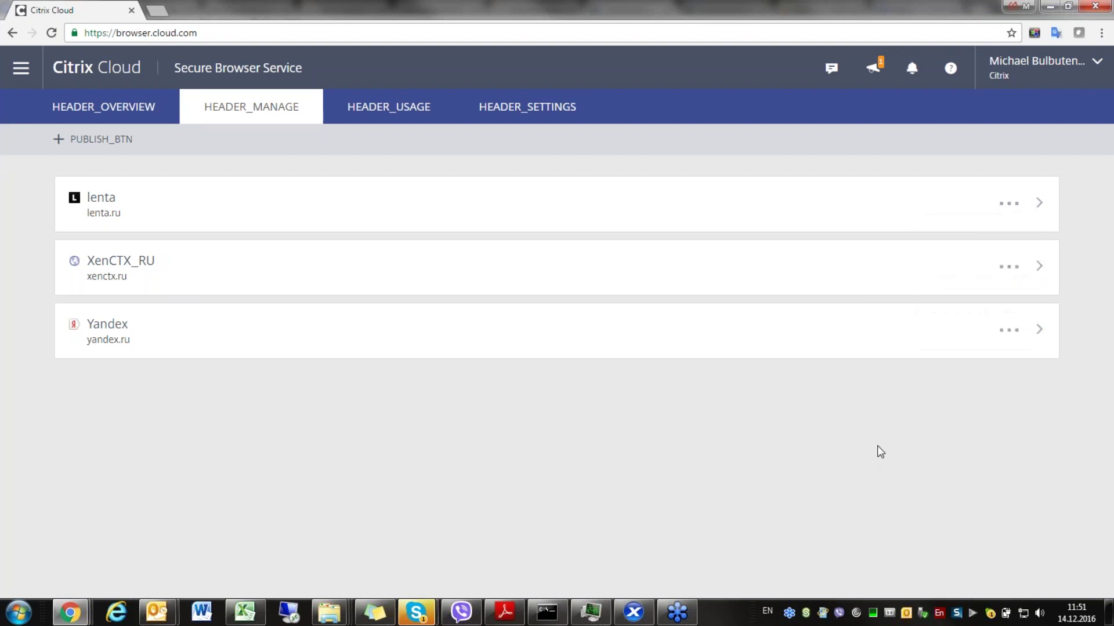
left_click(1037, 271)
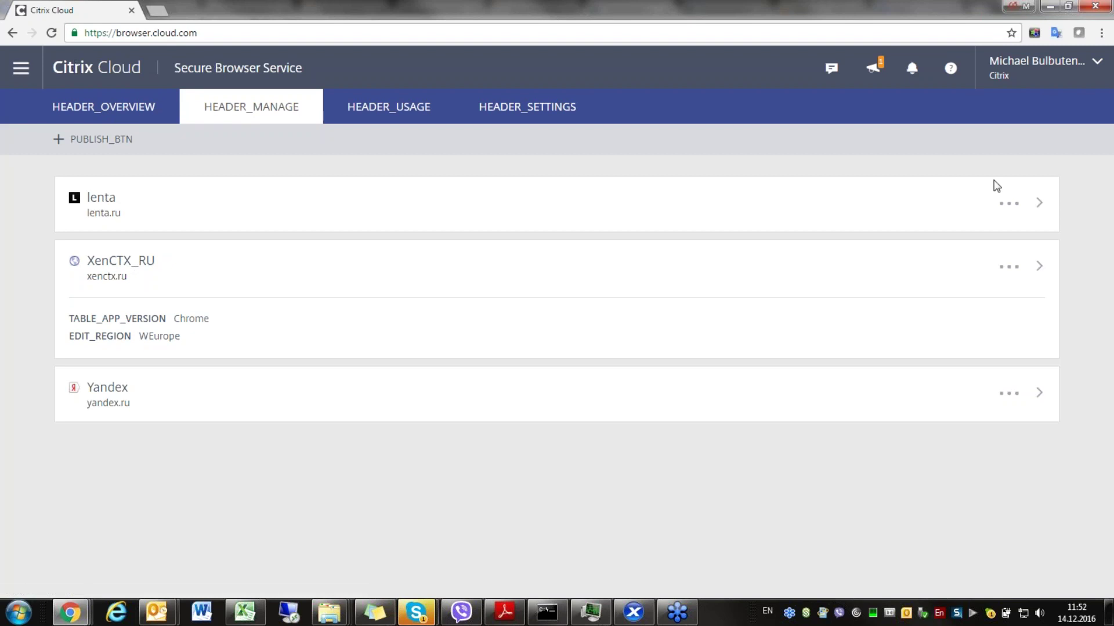
left_click(1012, 204)
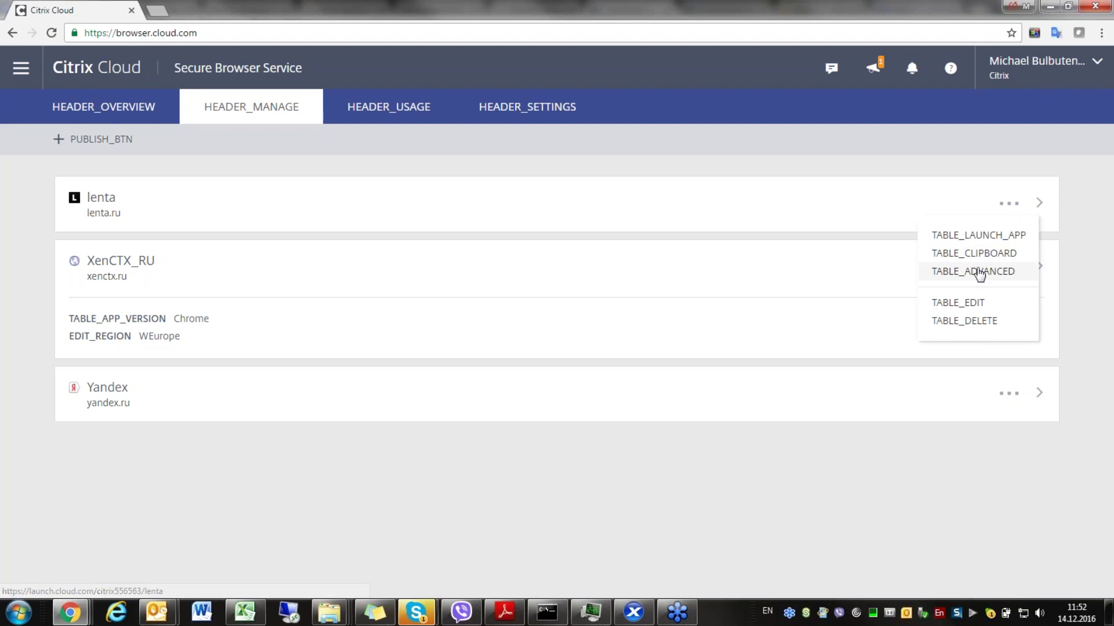
left_click(971, 303)
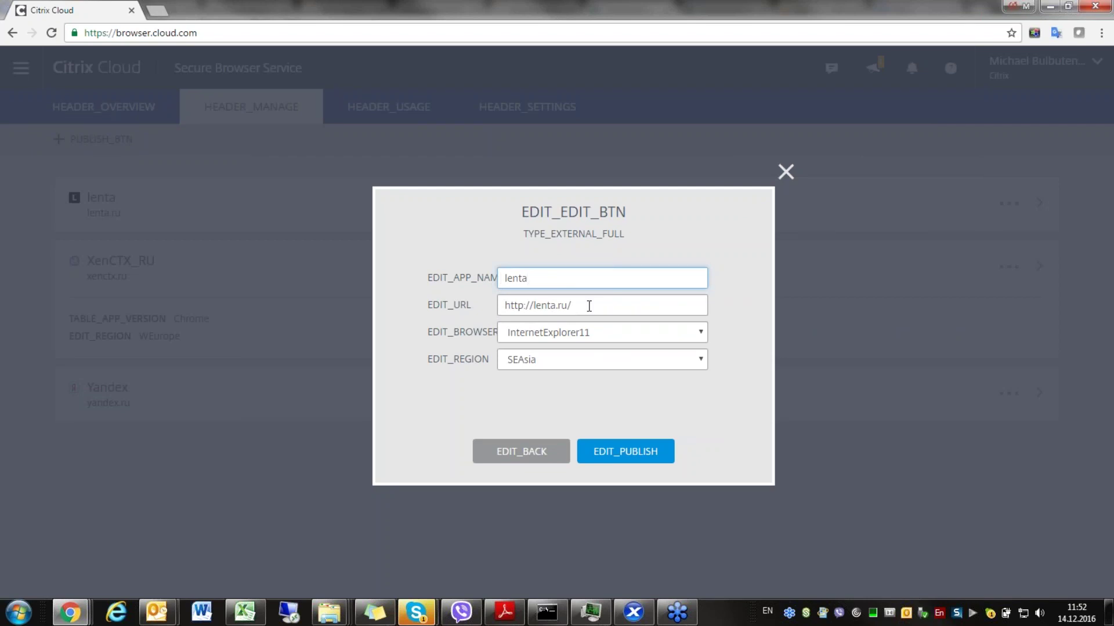
left_click(701, 332)
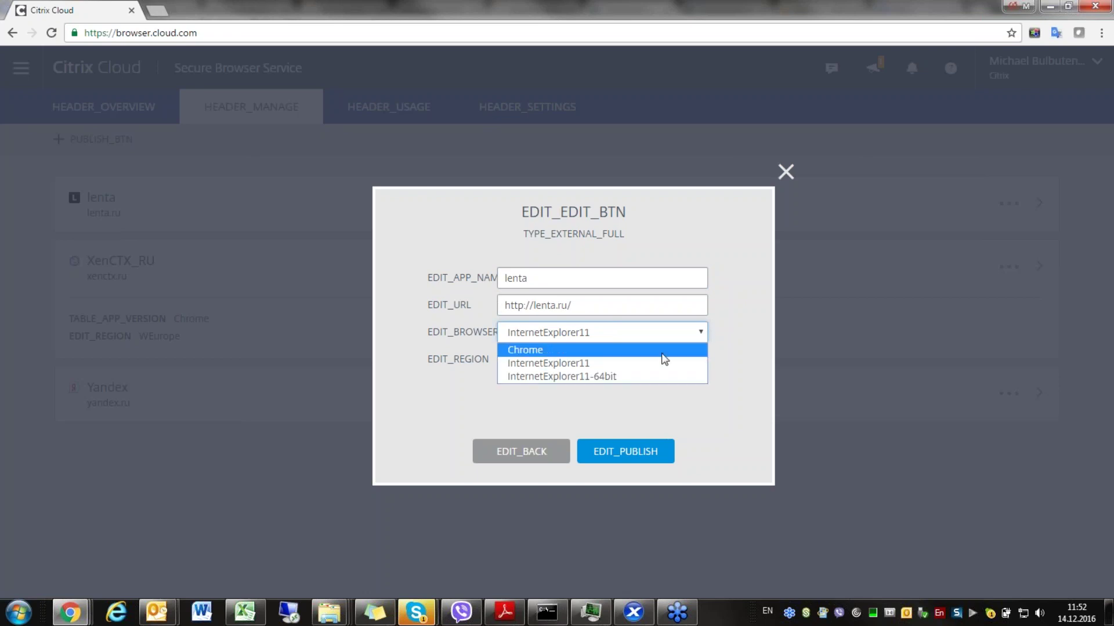
left_click(709, 356)
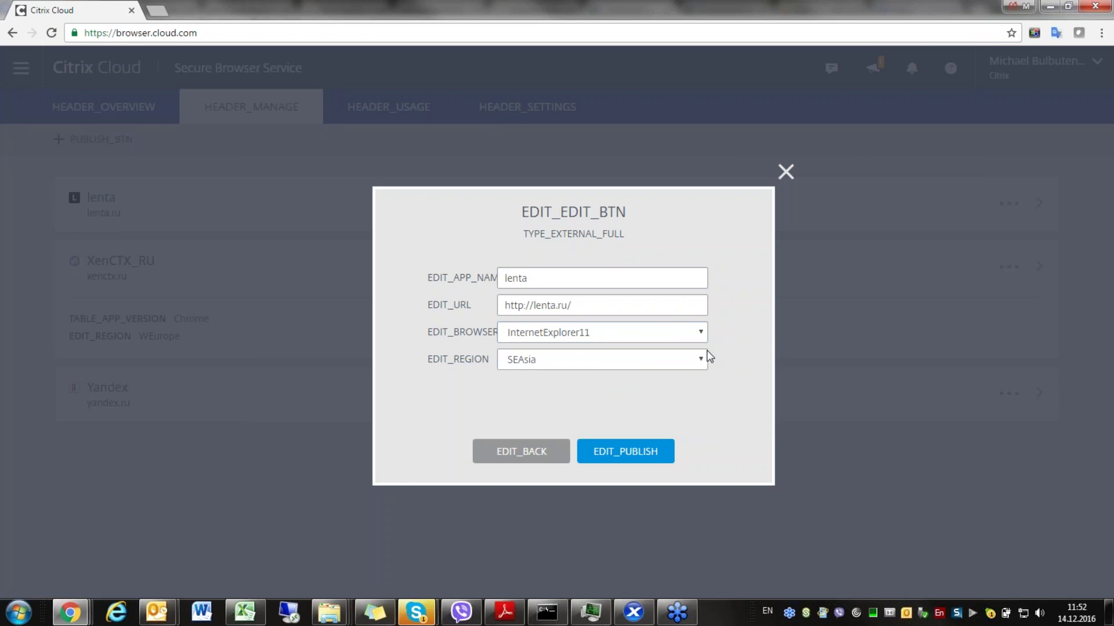
left_click(707, 351)
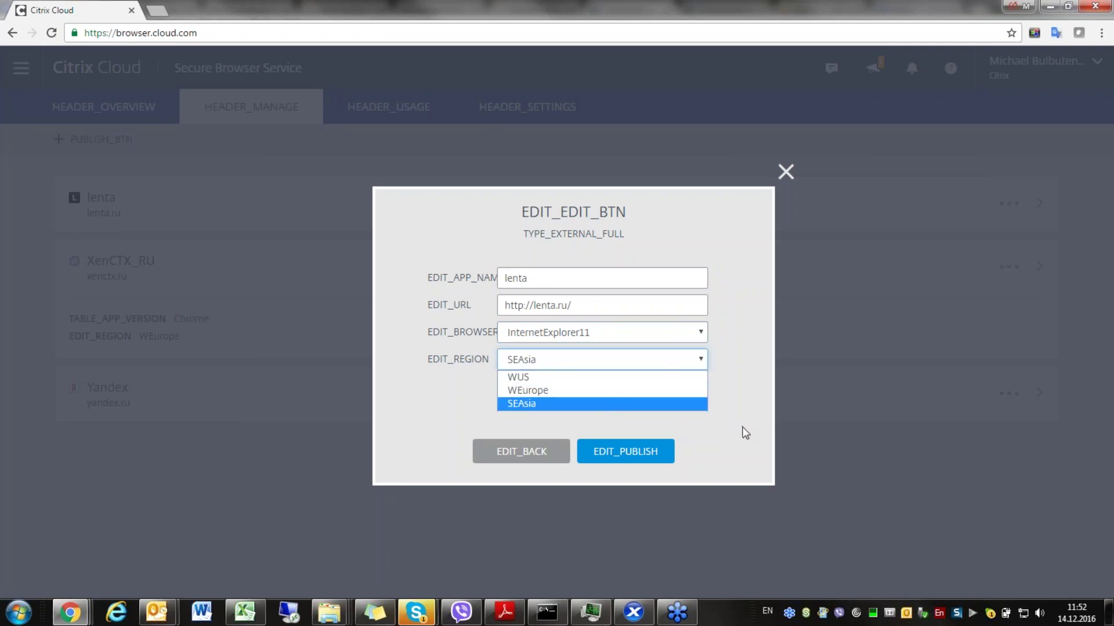
left_click(746, 390)
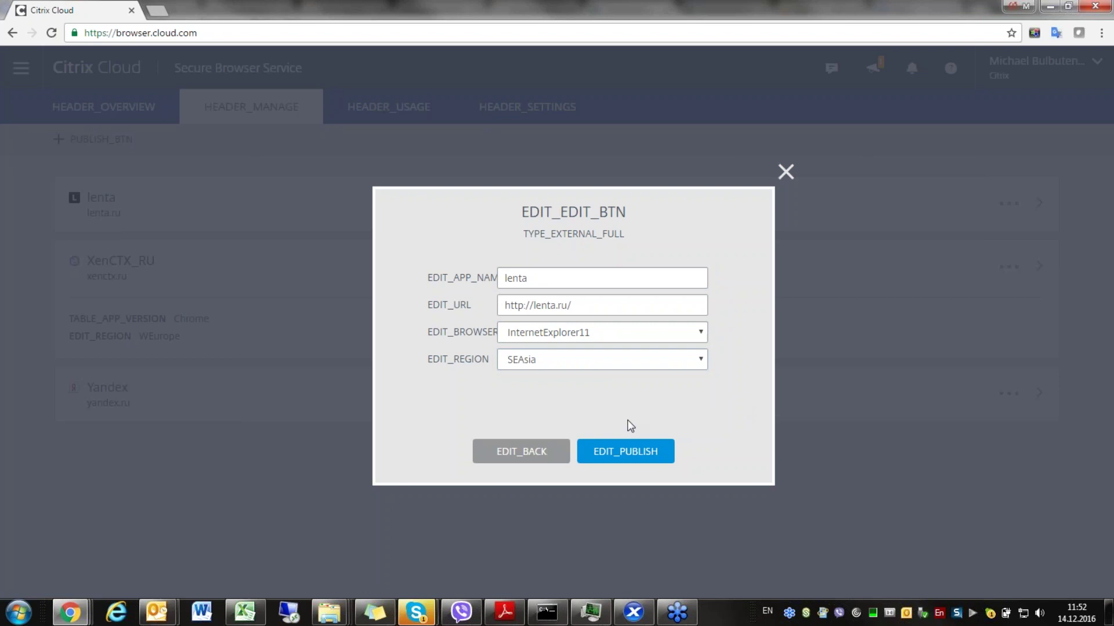
left_click(535, 456)
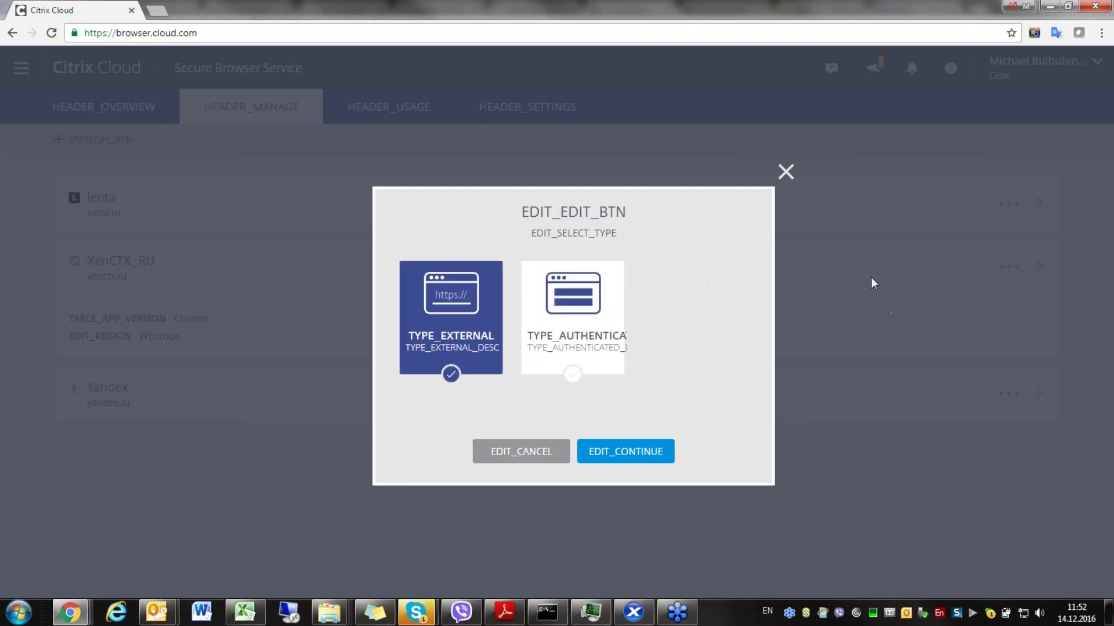
left_click(785, 173)
left_click(1008, 203)
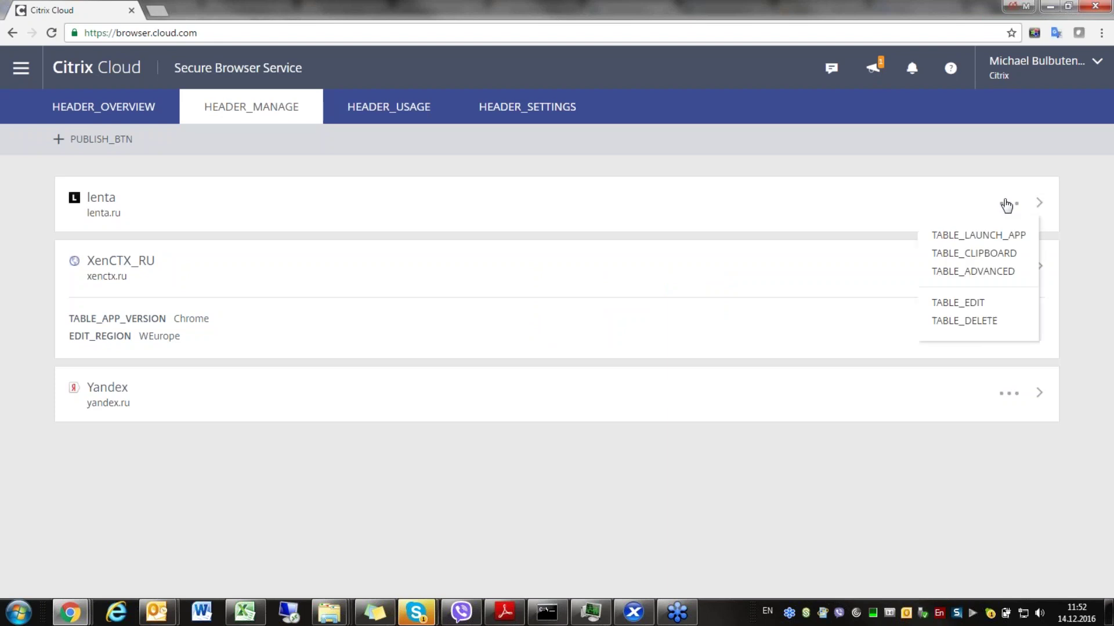
- Launch lenta via TABLE_LAUNCH_APP, then go back to the Citrix Cloud tab
left_click(992, 236)
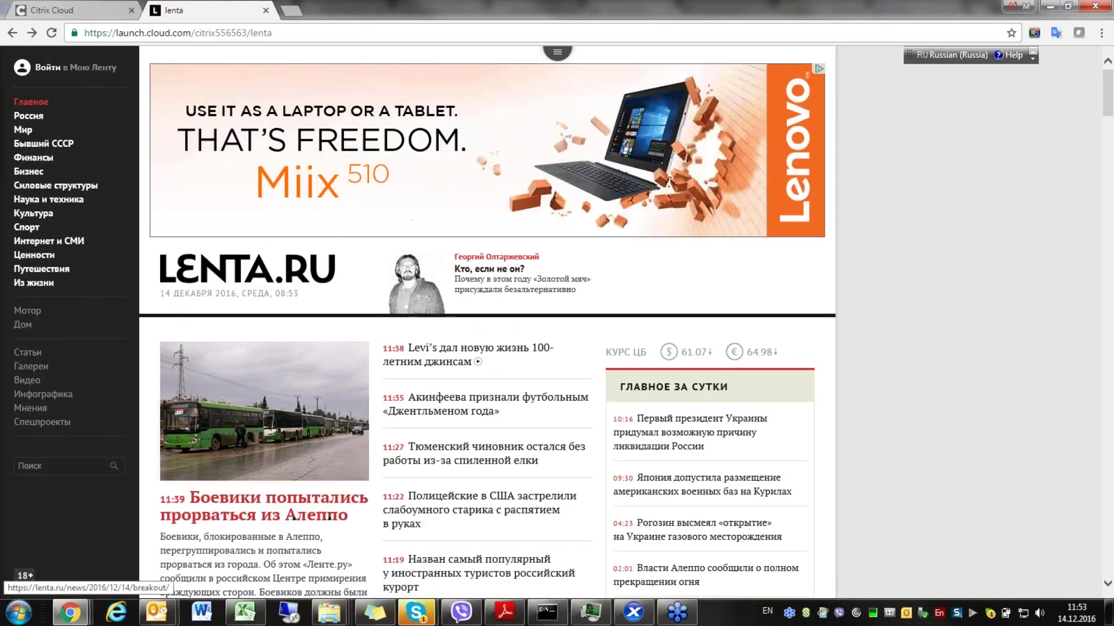
left_click(52, 9)
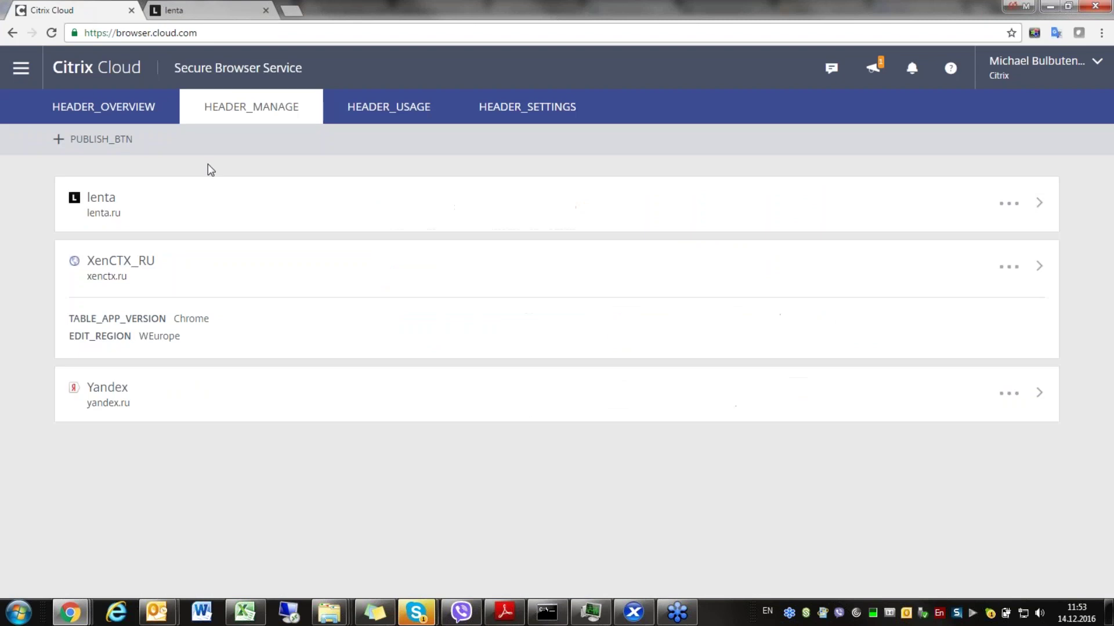
- Launch XenCTX_RU past the certificate warning, then return via the lenta tab to Citrix Cloud
left_click(1009, 268)
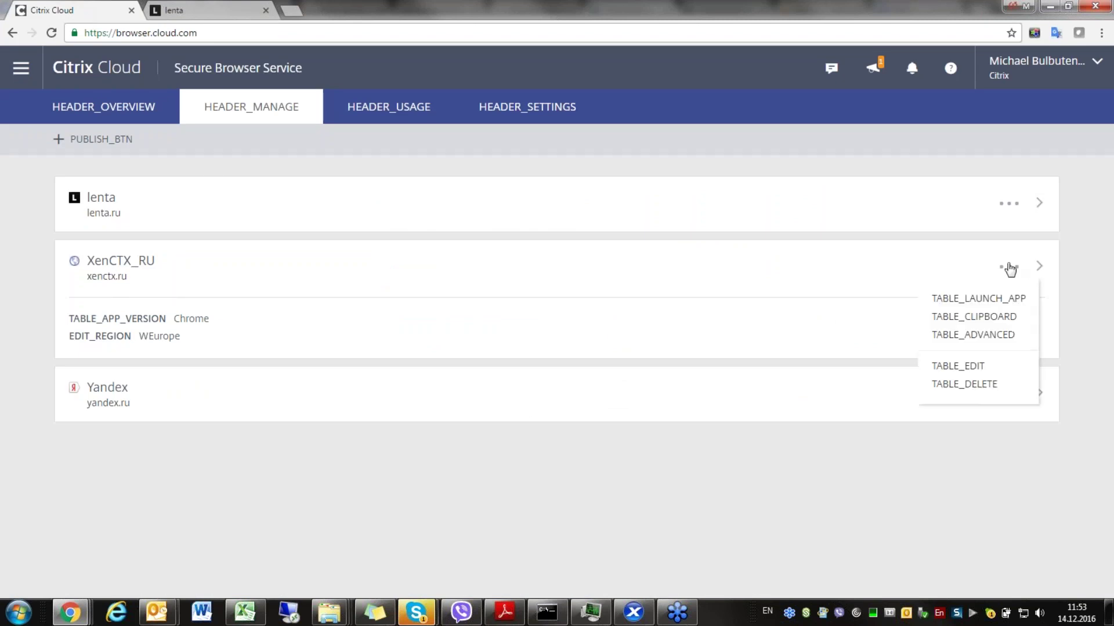
left_click(979, 299)
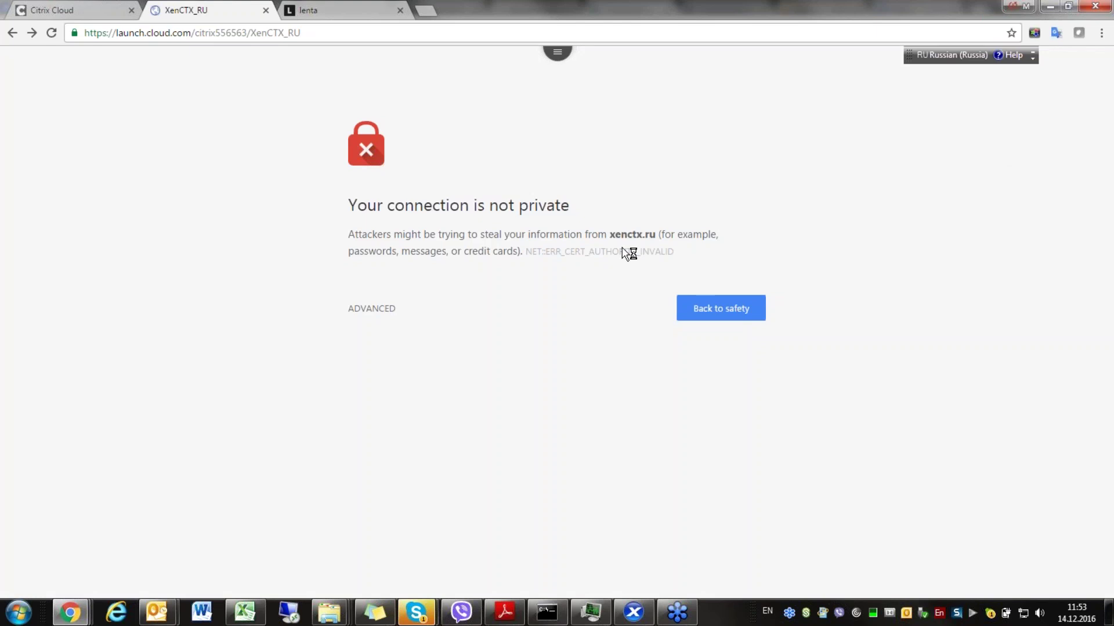
left_click(375, 310)
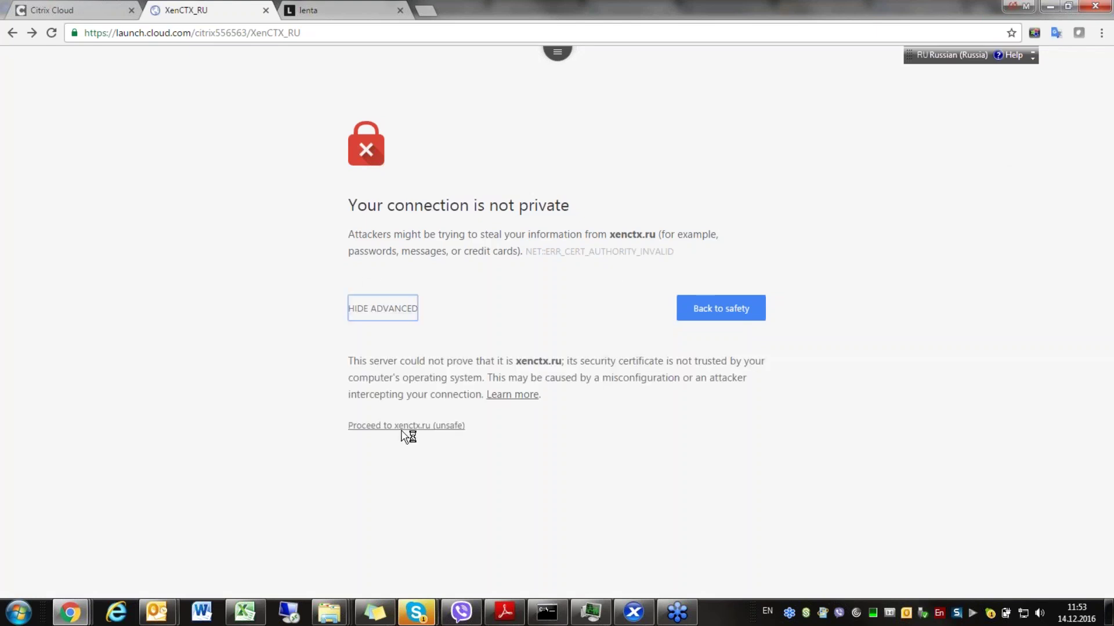
left_click(406, 430)
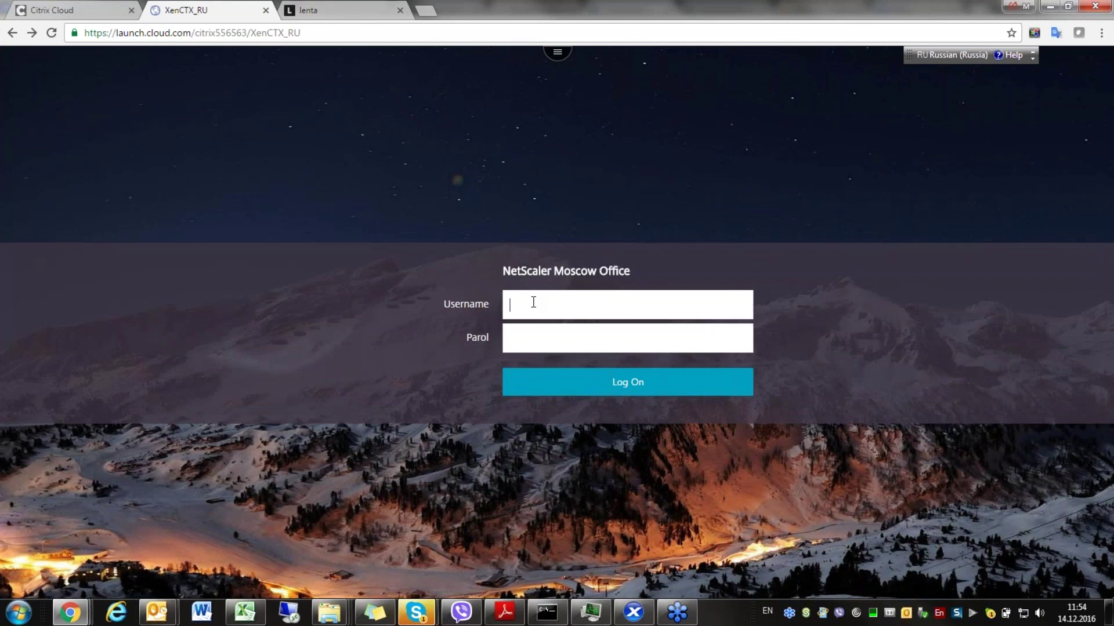
left_click(351, 5)
left_click(86, 5)
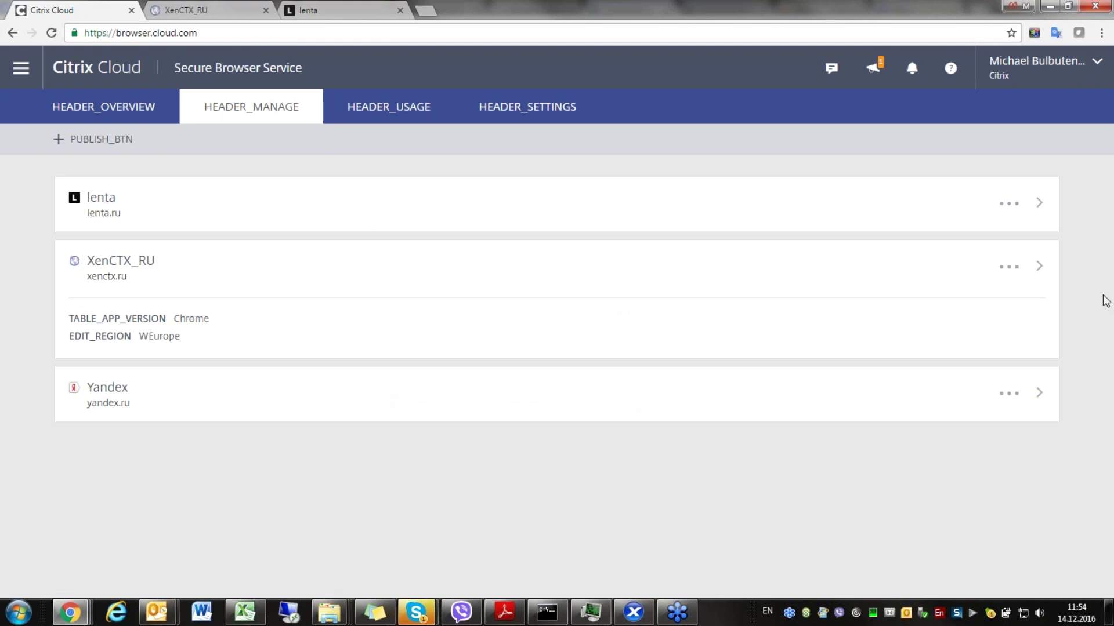
left_click(1007, 269)
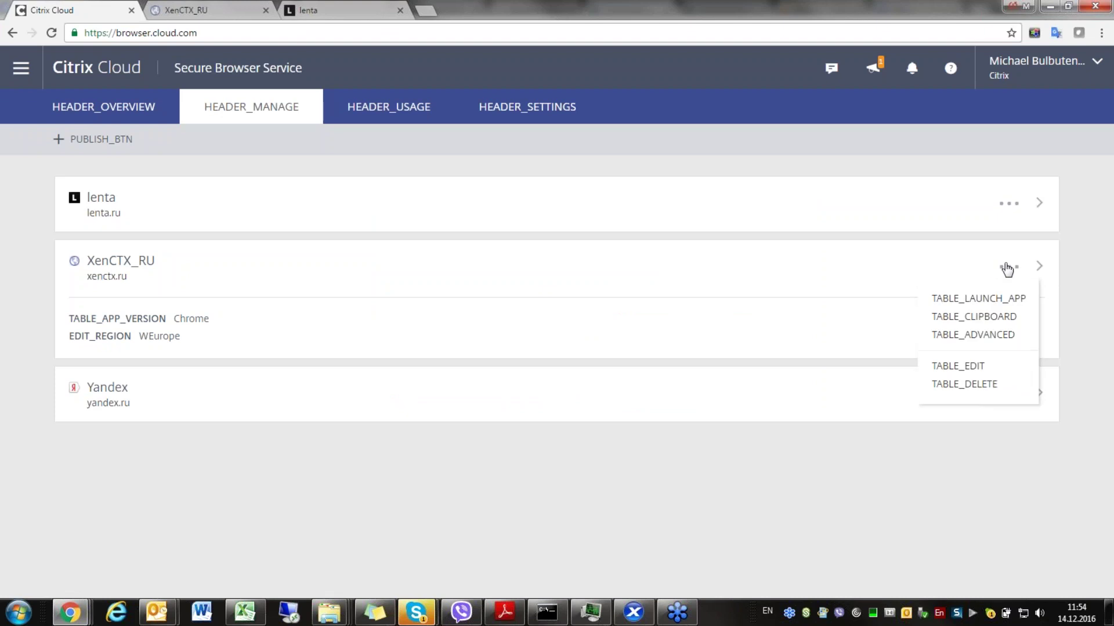
left_click(993, 342)
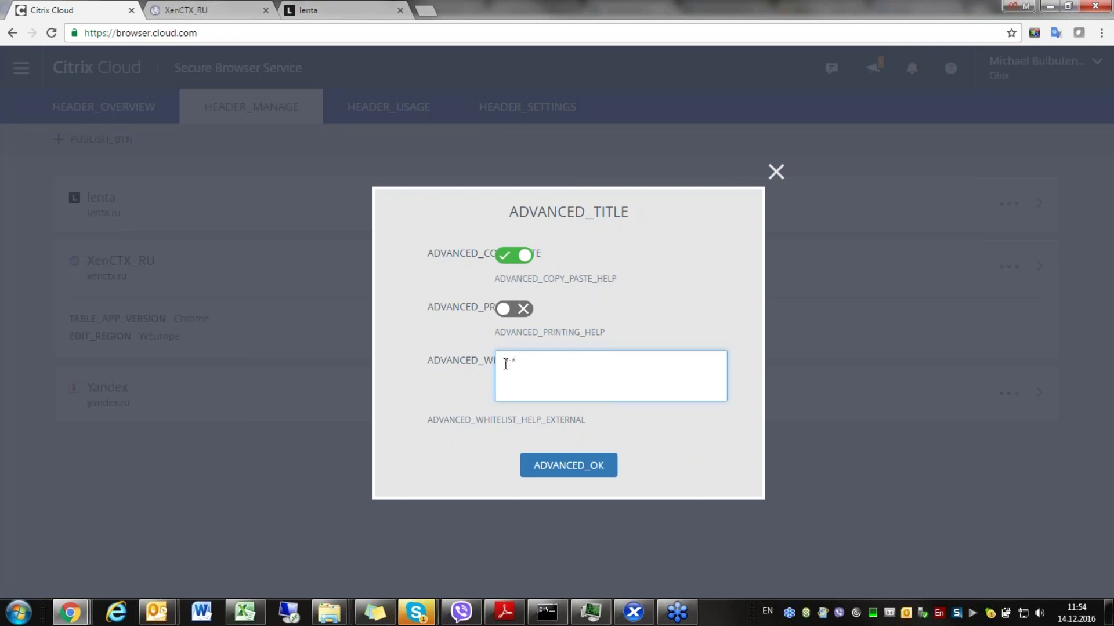
left_click_drag(530, 365, 461, 364)
left_click(776, 173)
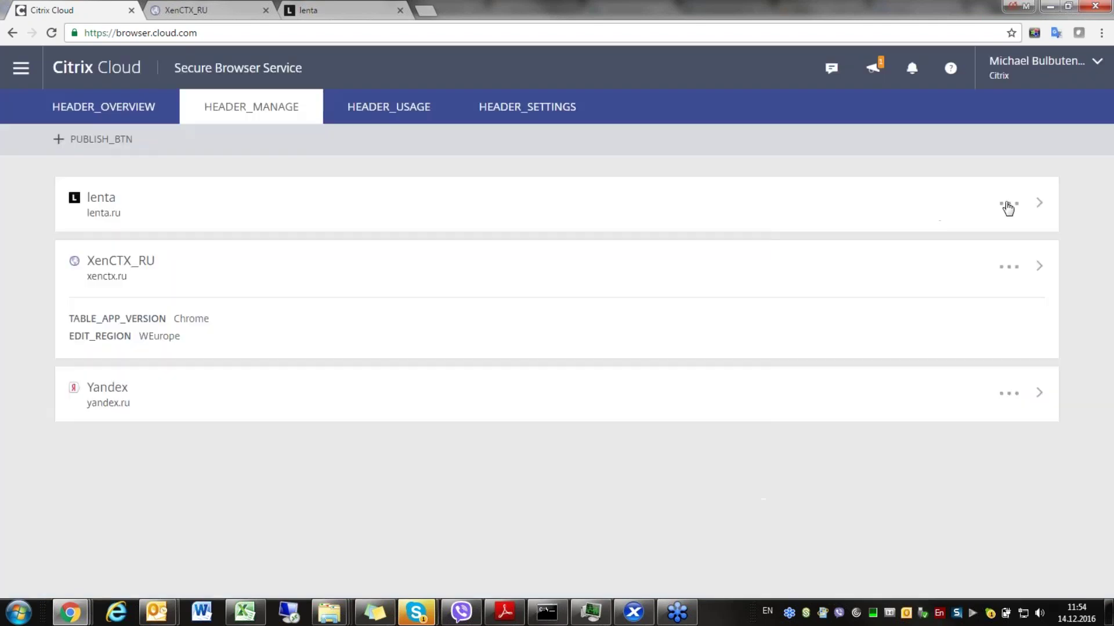
- Republish the lenta app unchanged from its Edit window
left_click(1008, 206)
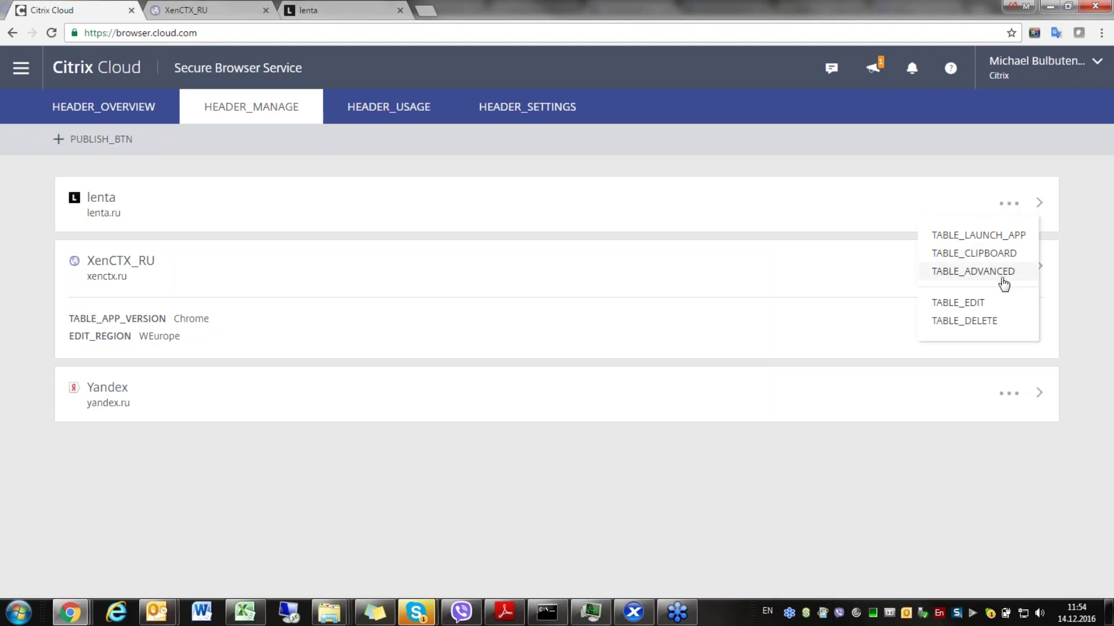
left_click(977, 307)
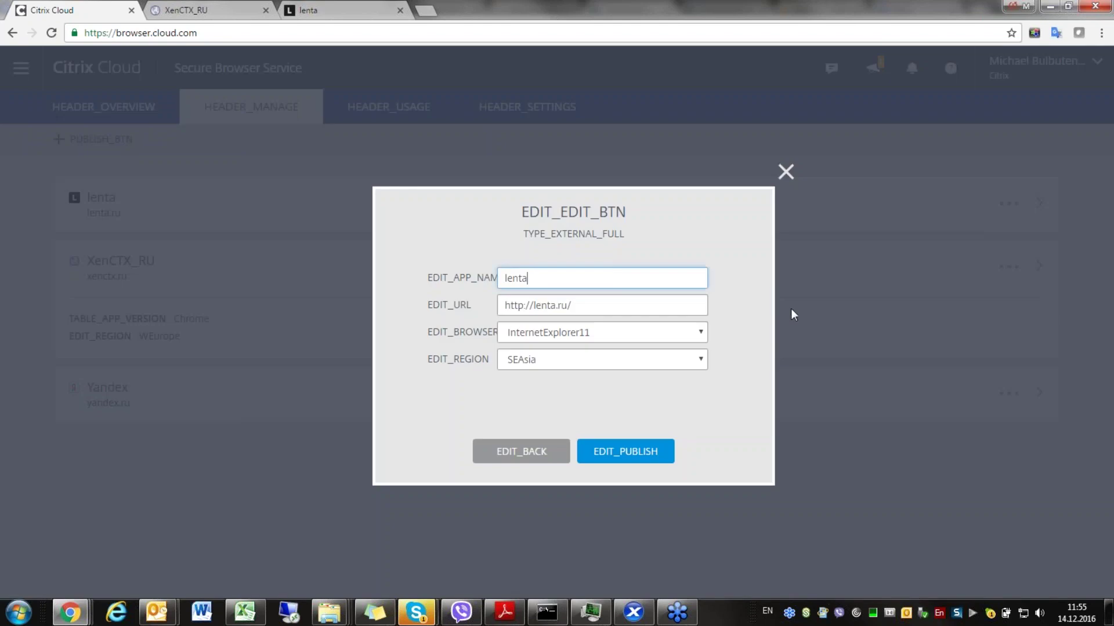
left_click(636, 453)
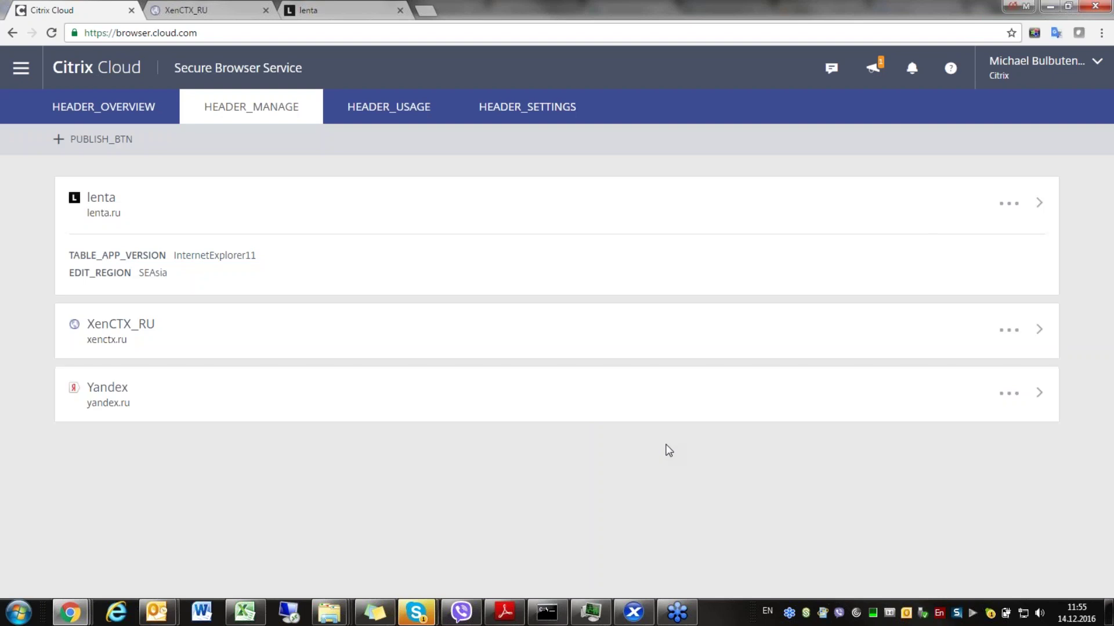
- Copy lenta's launch link to the clipboard and open its advanced settings
left_click(1010, 206)
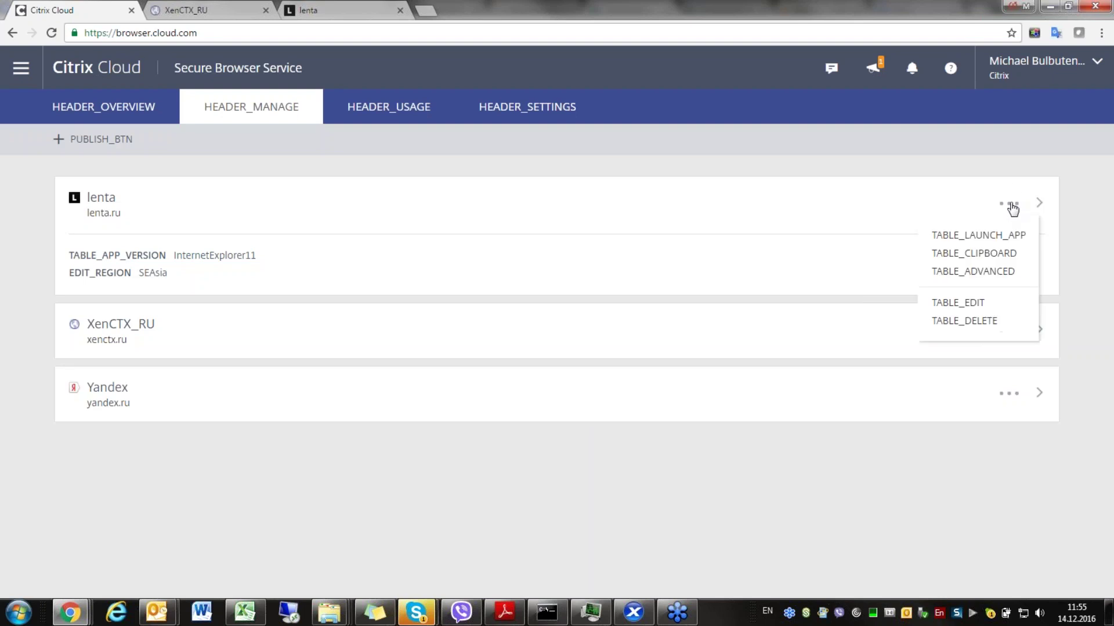
left_click(995, 255)
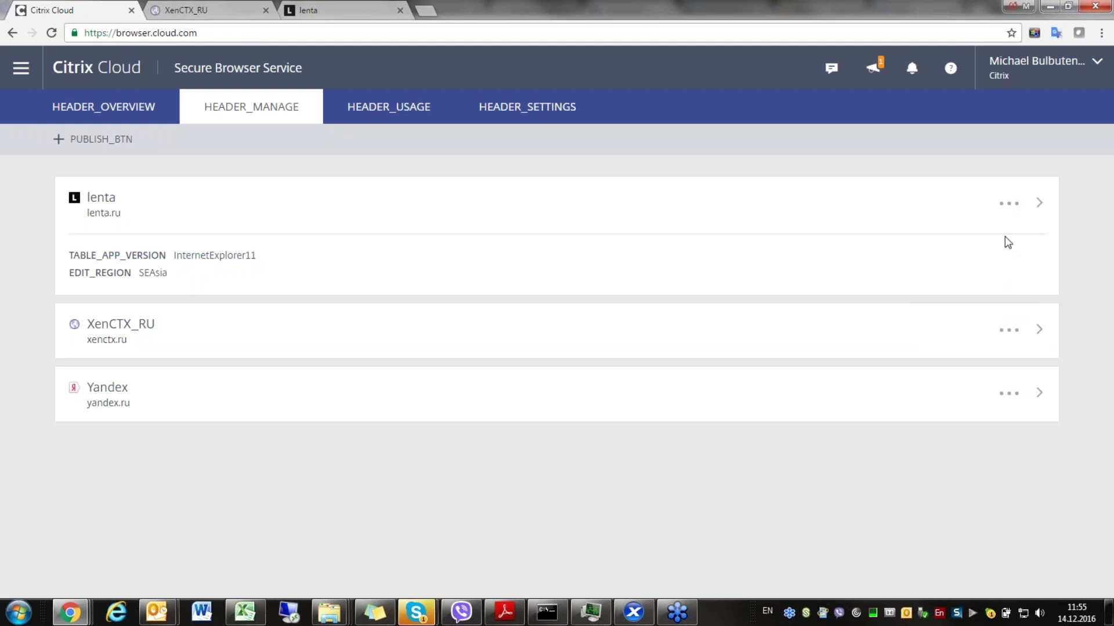
left_click(1012, 205)
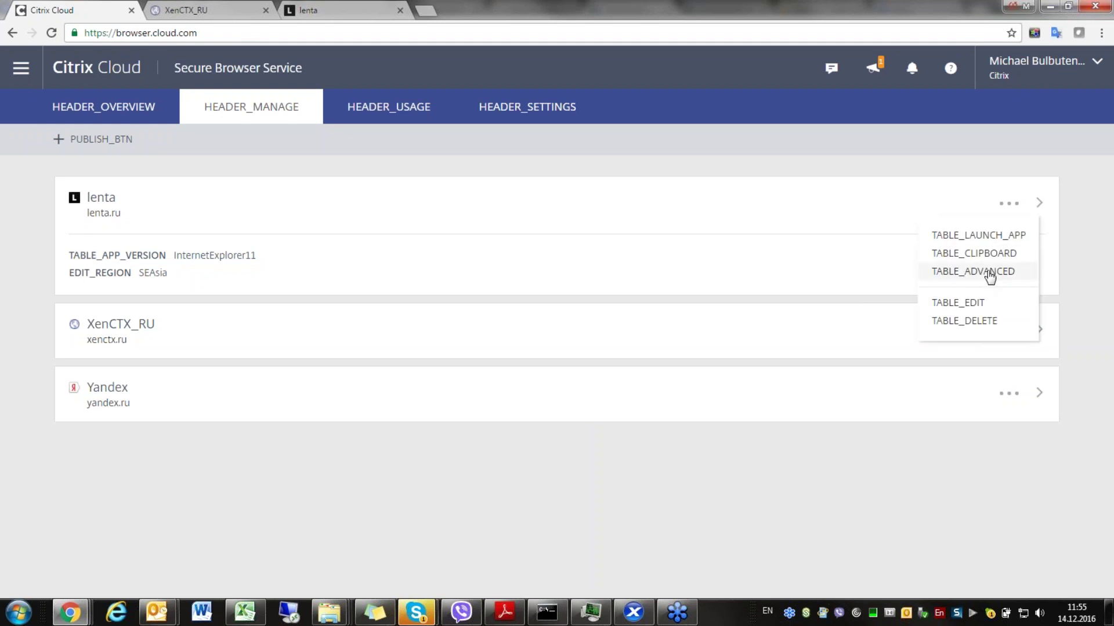
left_click(995, 271)
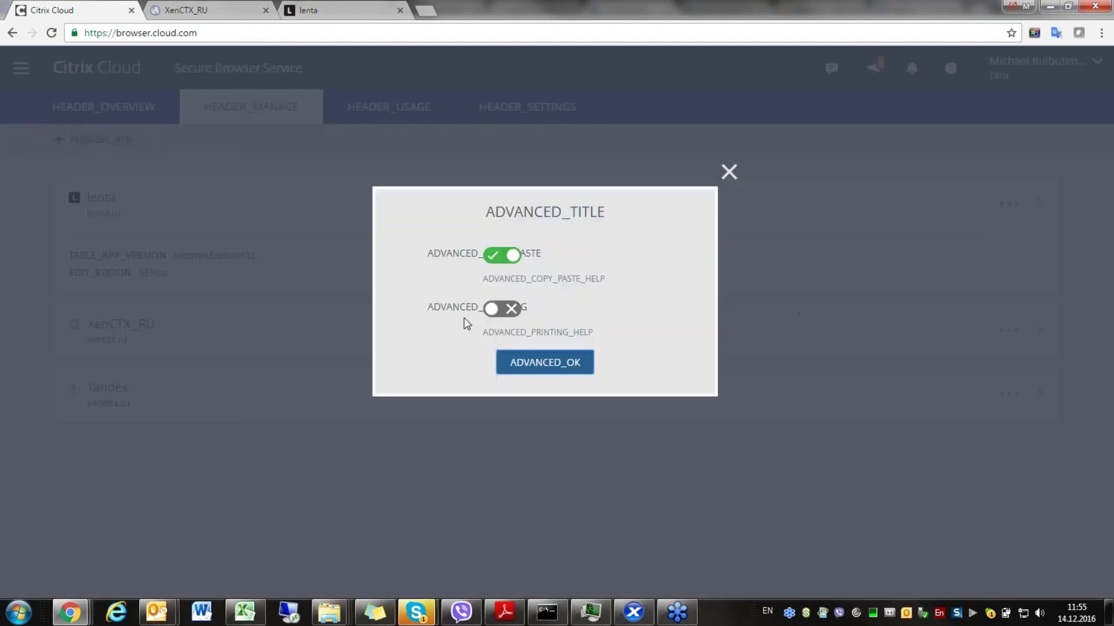
- Save lenta's advanced settings (copy-paste allowed, printing off) and recheck them
left_click(543, 365)
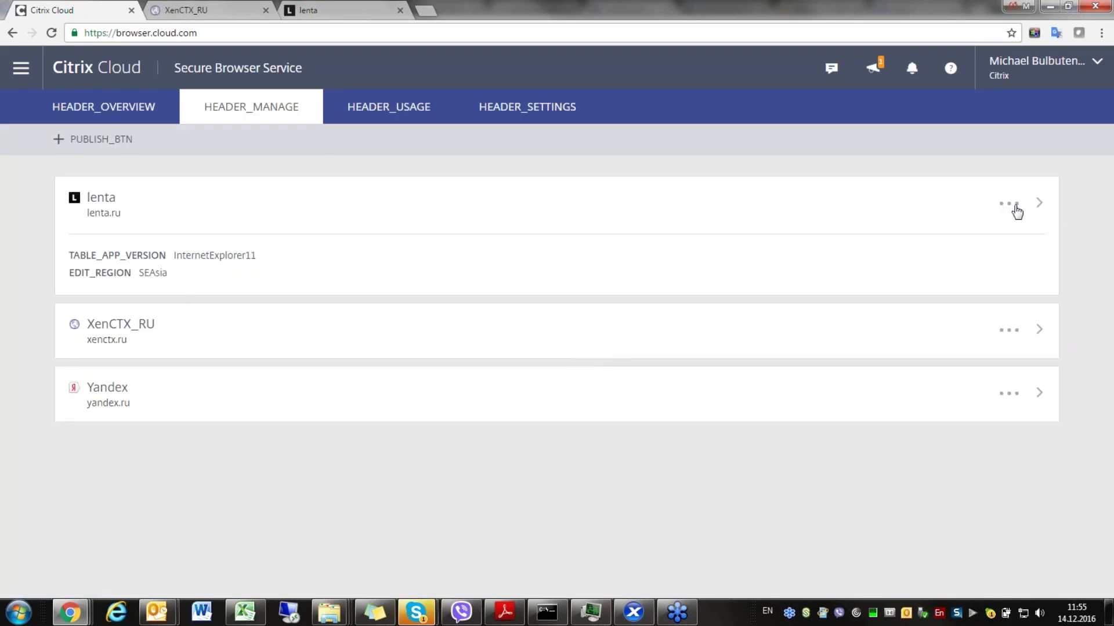
left_click(1013, 206)
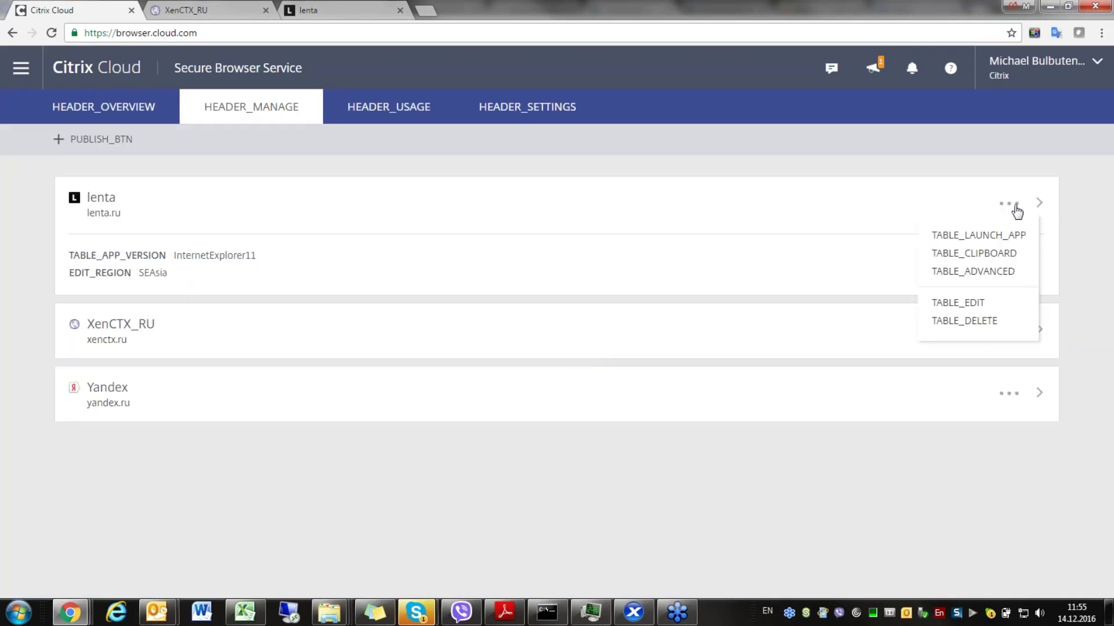
left_click(996, 280)
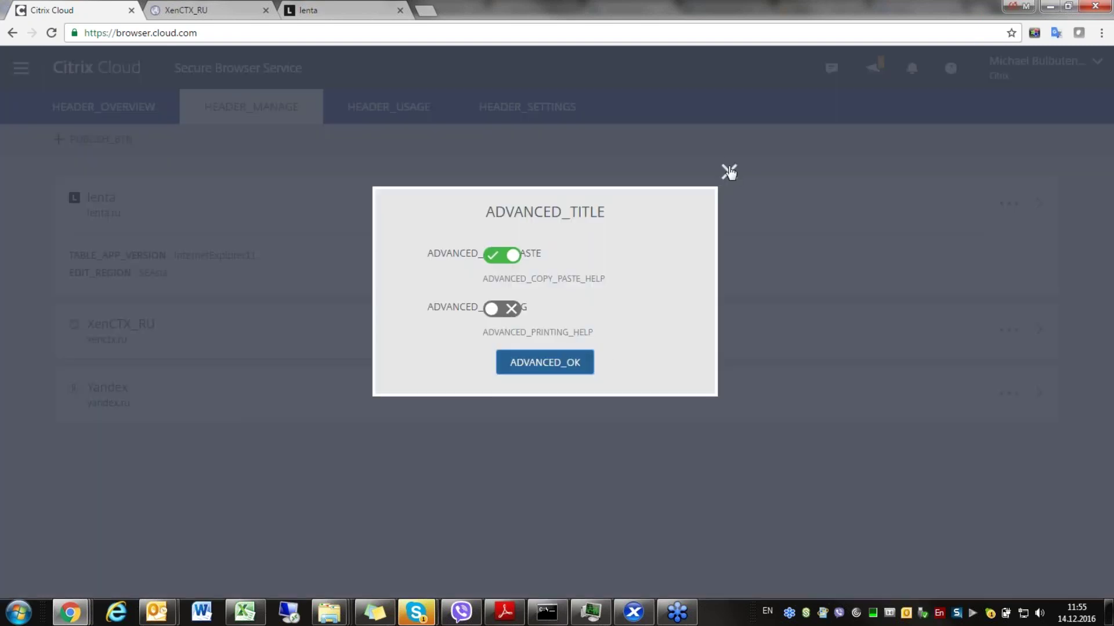
left_click(729, 172)
- Review lenta's Edit window without saving, then view the launched lenta tab
left_click(1007, 204)
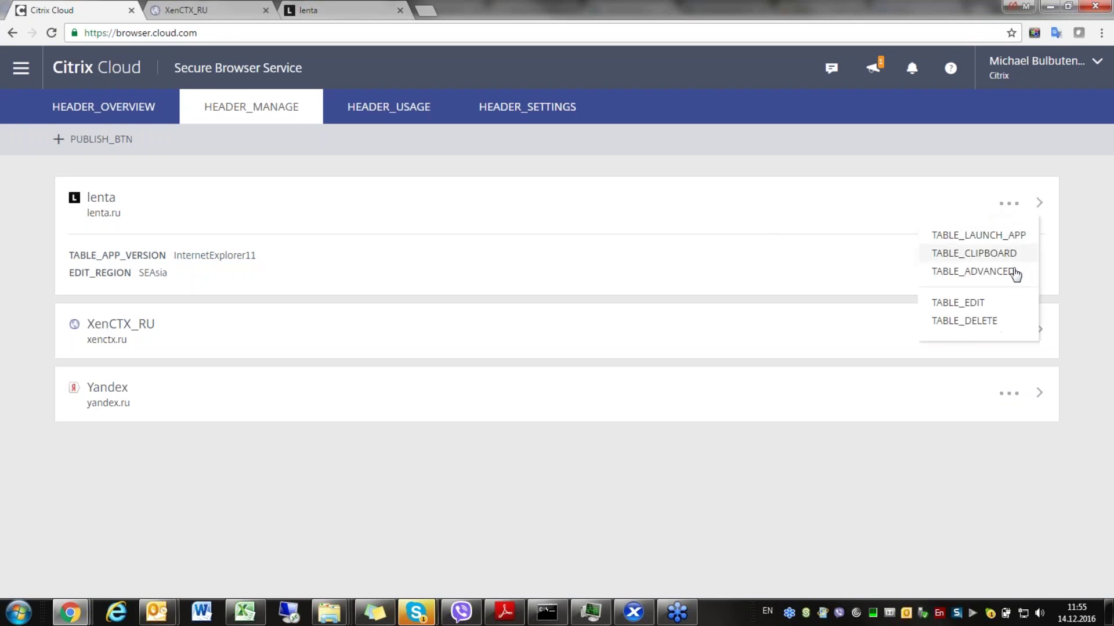
left_click(974, 302)
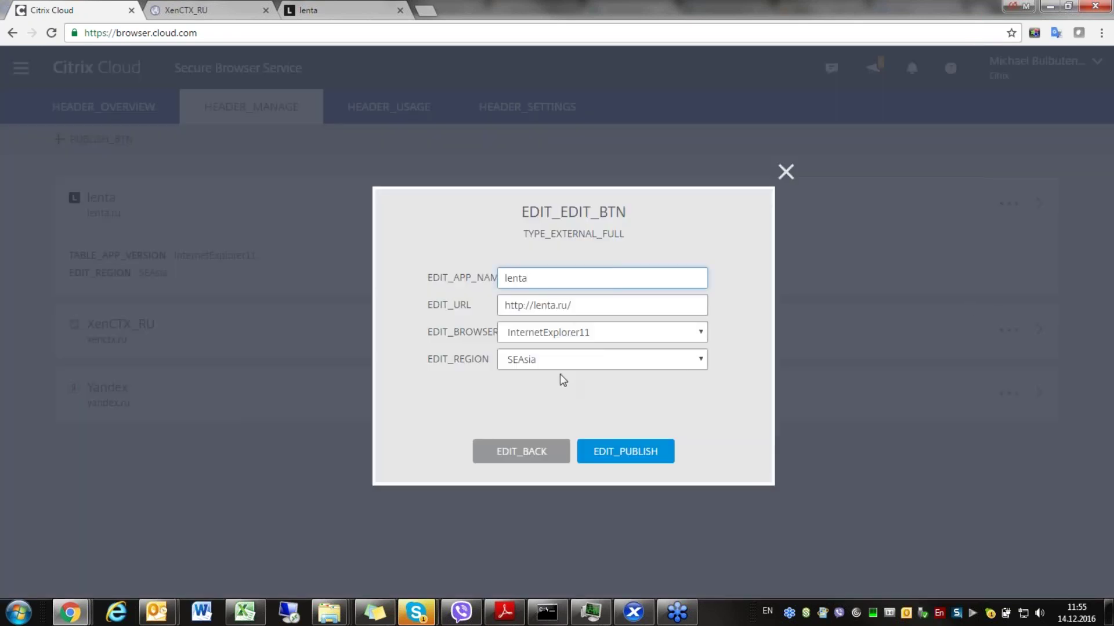
left_click(534, 454)
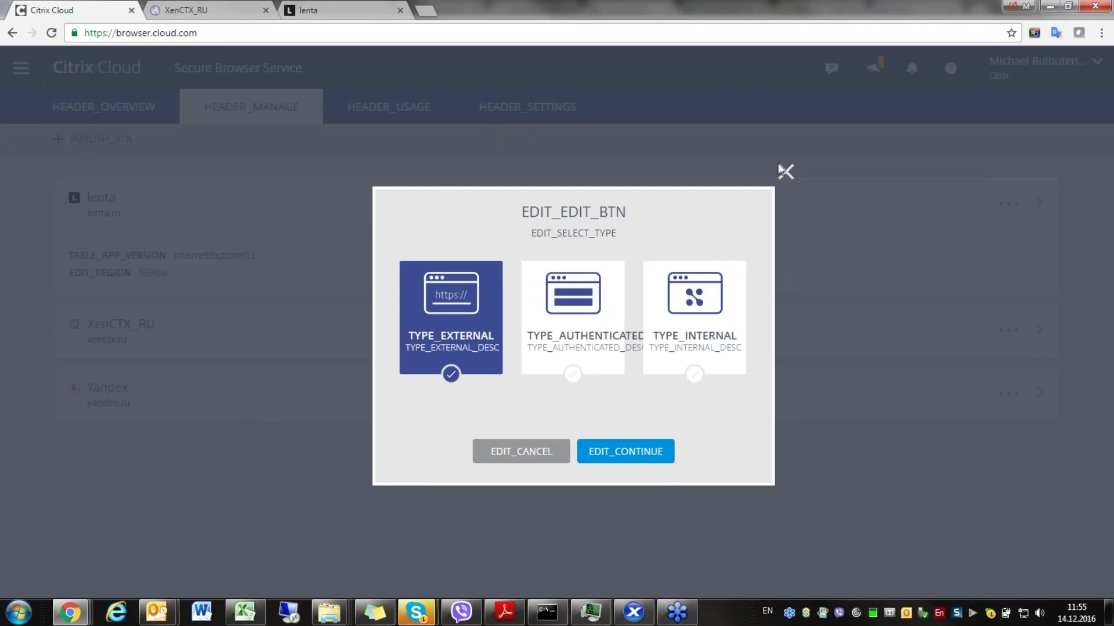
left_click(781, 168)
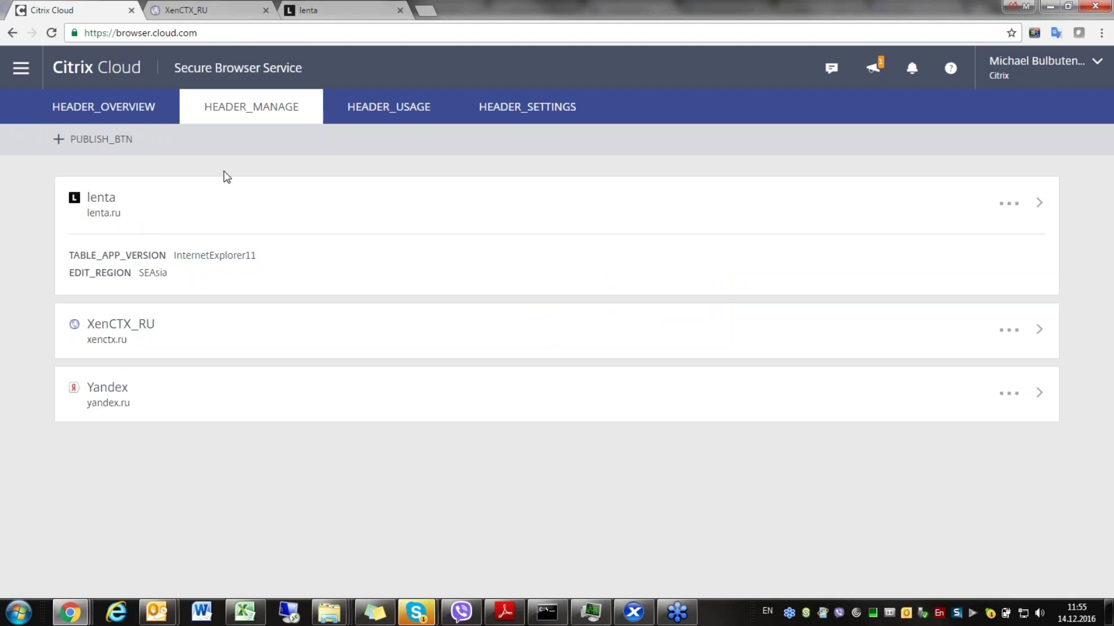
left_click(232, 10)
left_click(360, 5)
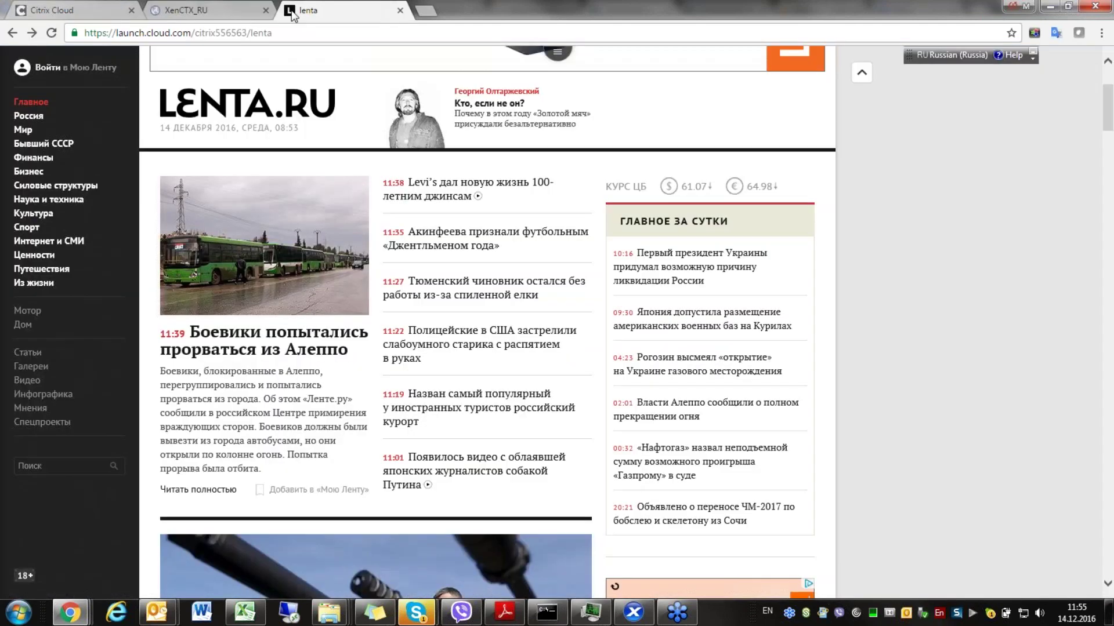
- Review the Usage, Settings and Overview pages, then start a new + Publish
left_click(79, 6)
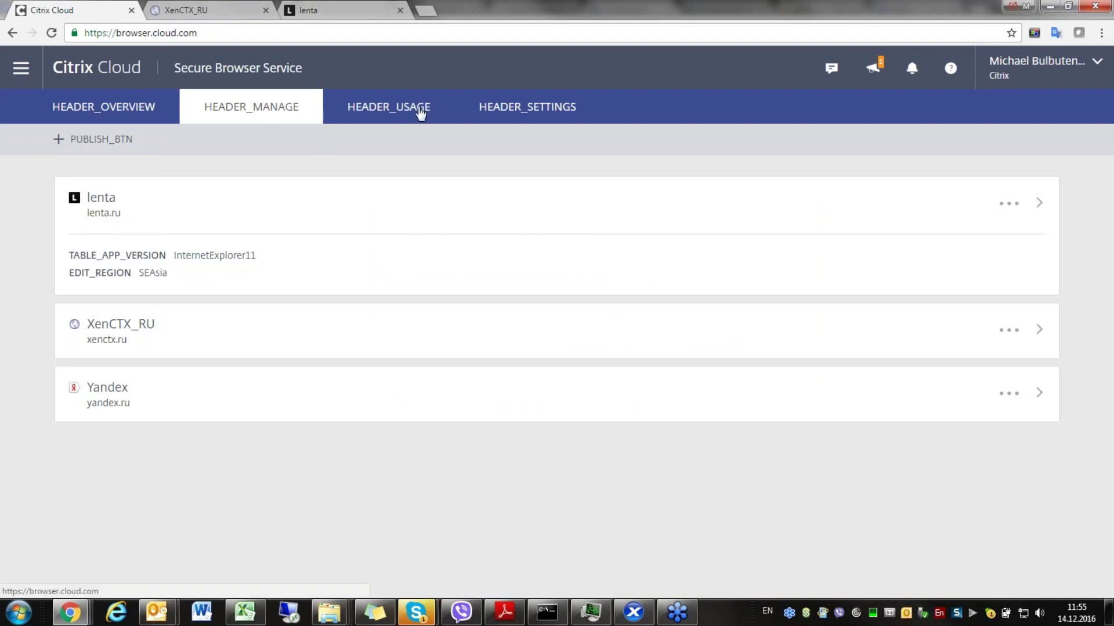
left_click(392, 107)
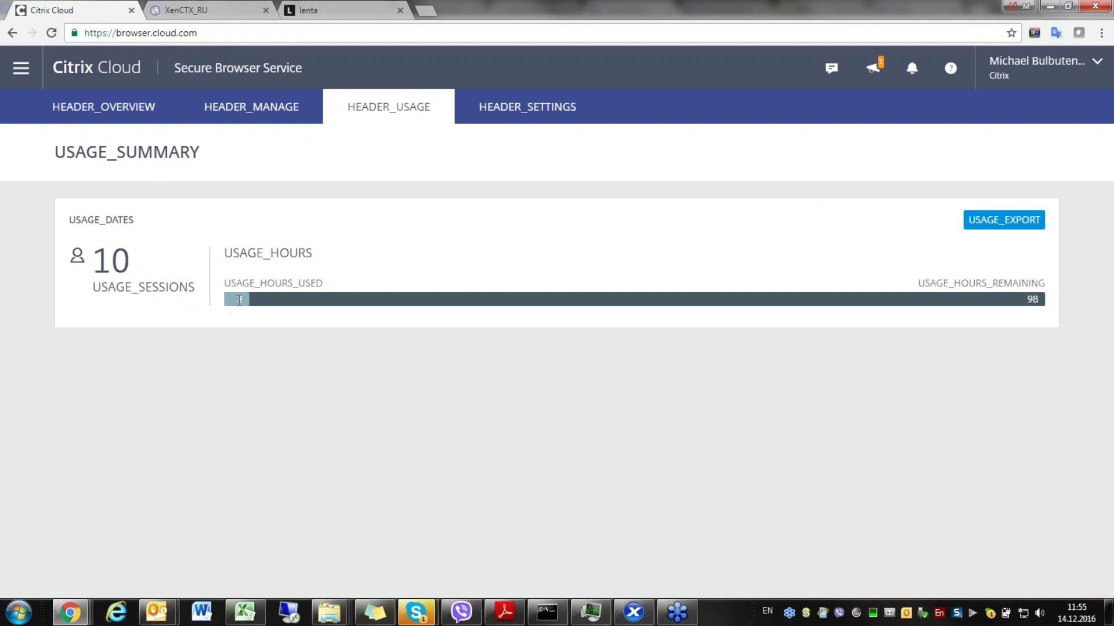
left_click(532, 109)
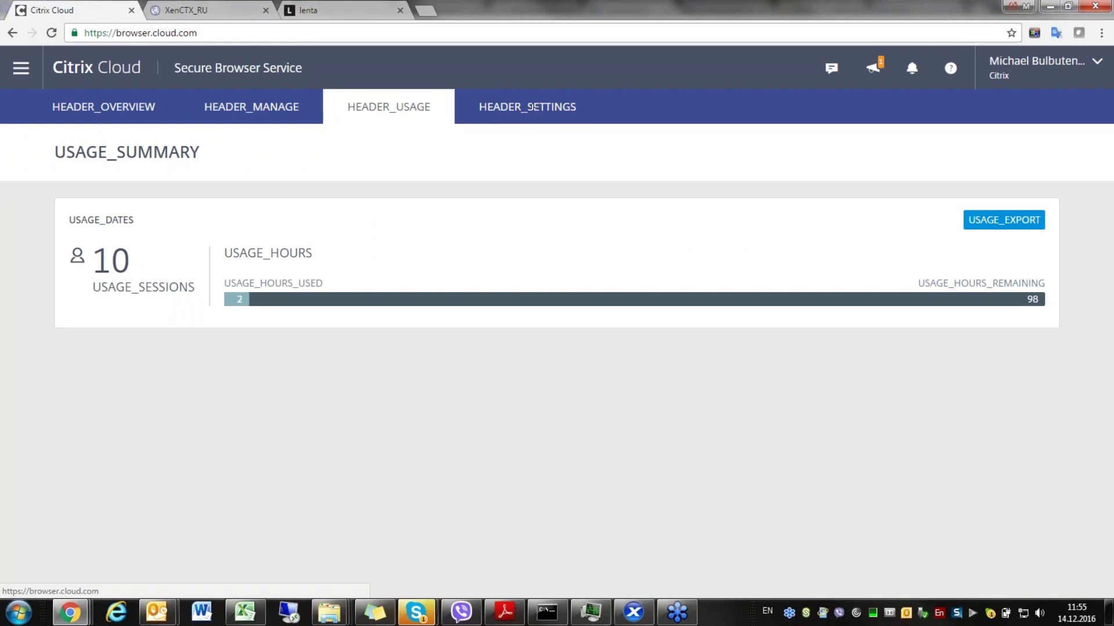
left_click(243, 114)
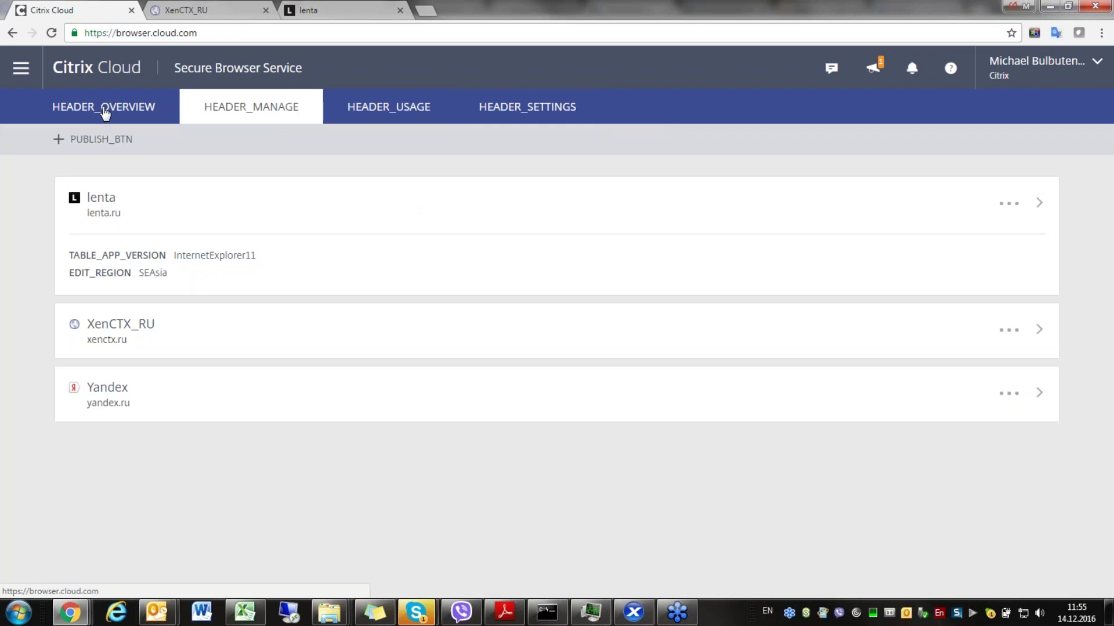
left_click(105, 113)
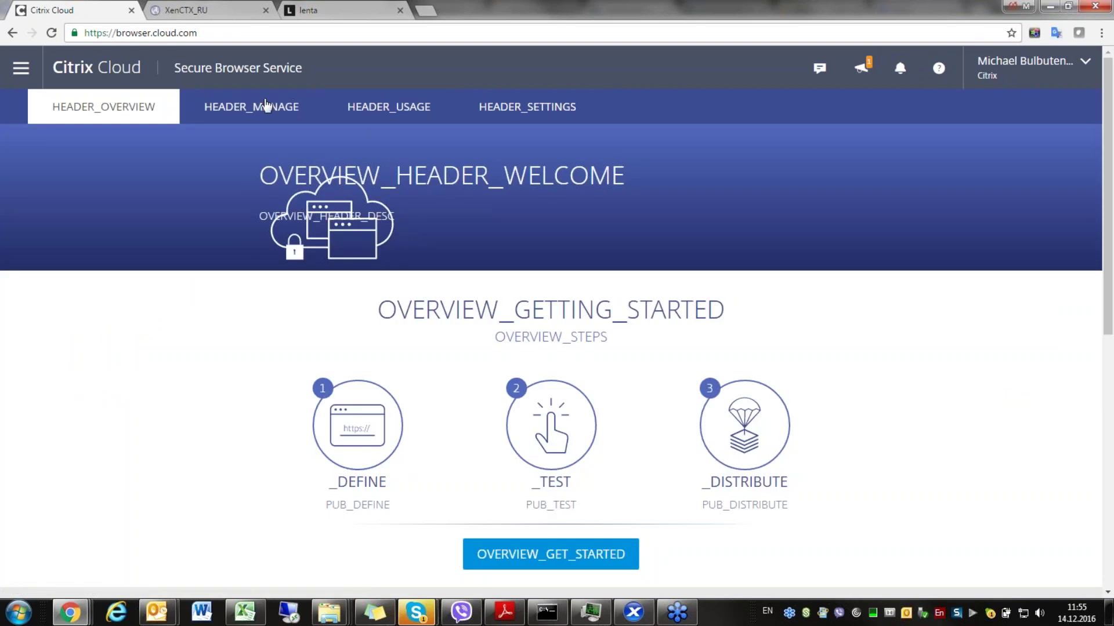
left_click(266, 106)
left_click(92, 140)
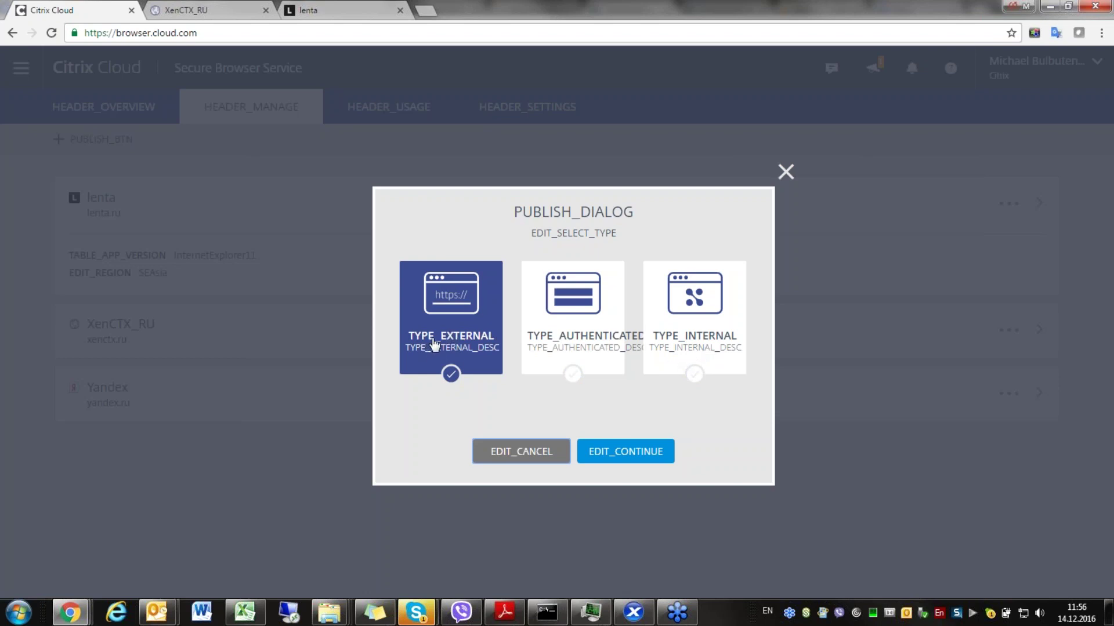
- Select the Authenticated, then the Internal app type to see that it requires a connector
left_click(598, 321)
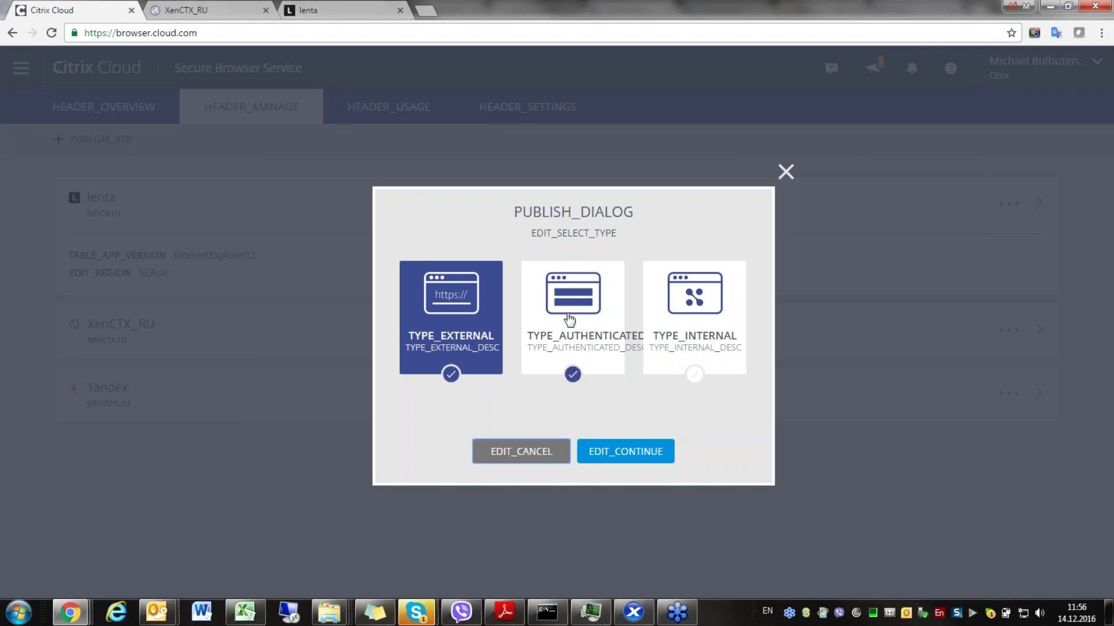
left_click(696, 321)
left_click(698, 319)
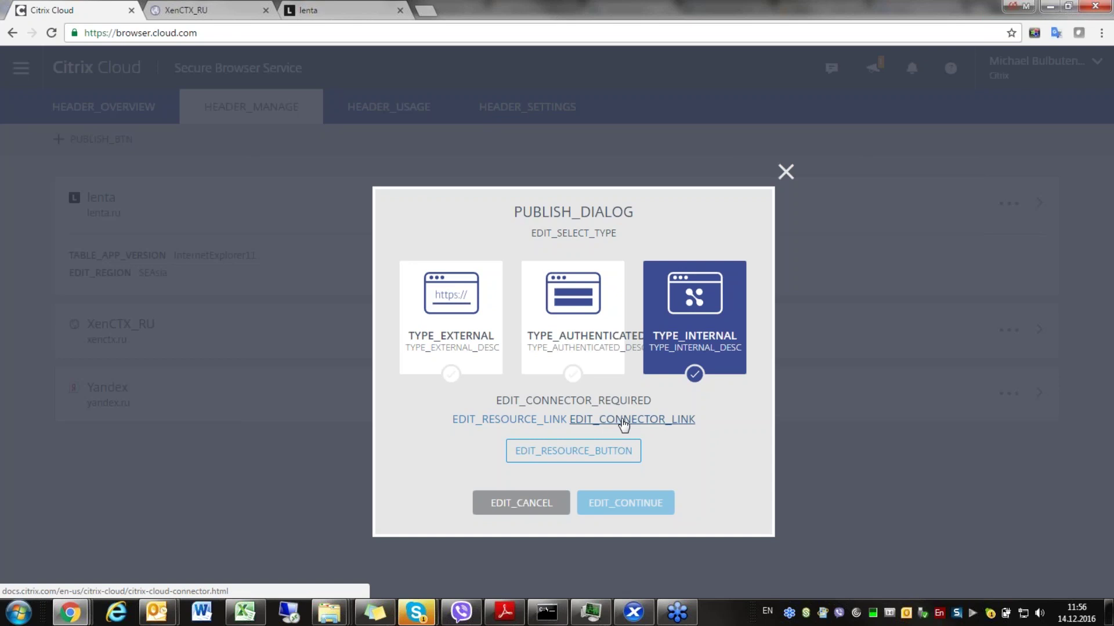
- Cancel publishing the new app and bring the launched lenta tab back into view
left_click(786, 173)
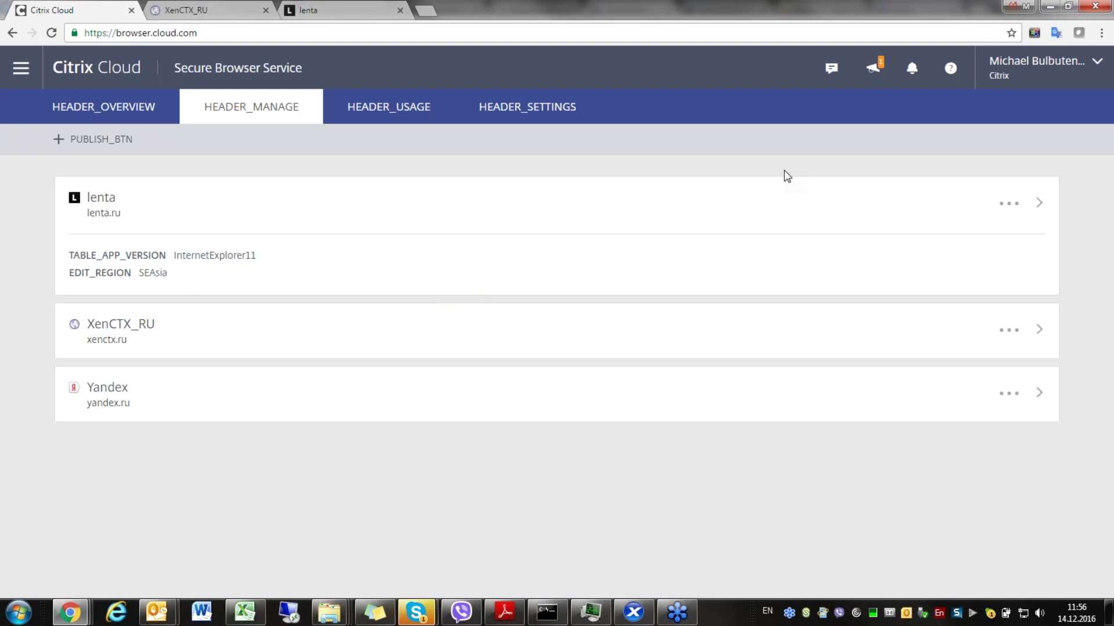
left_click(187, 11)
left_click(376, 7)
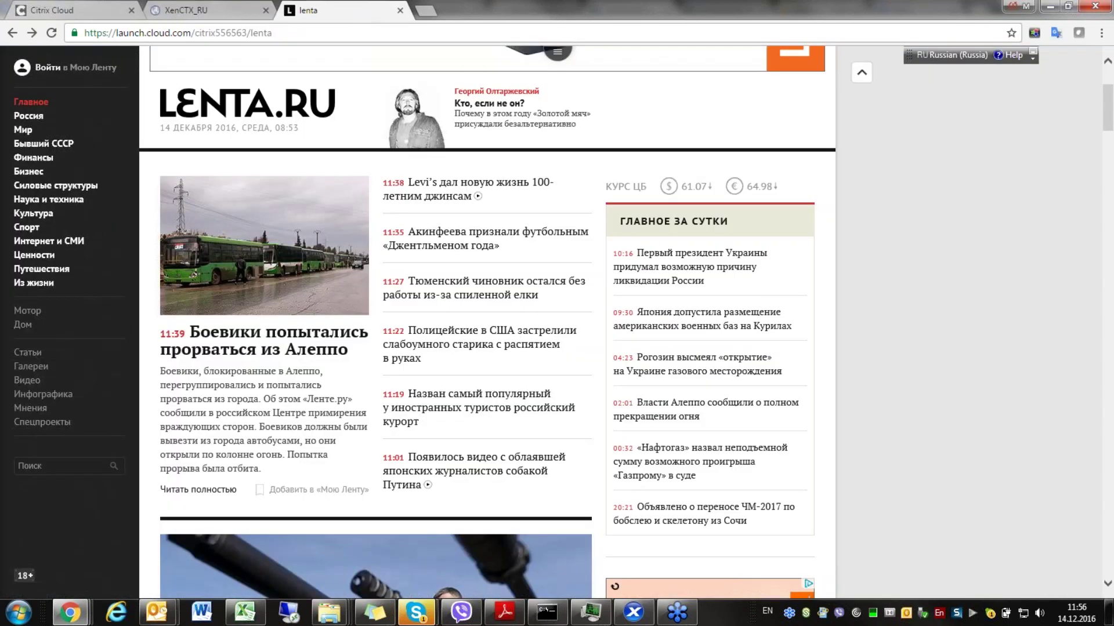
- In the lenta session, use Switch Apps to return to the running lenta.ru app
left_click(558, 60)
left_click(672, 60)
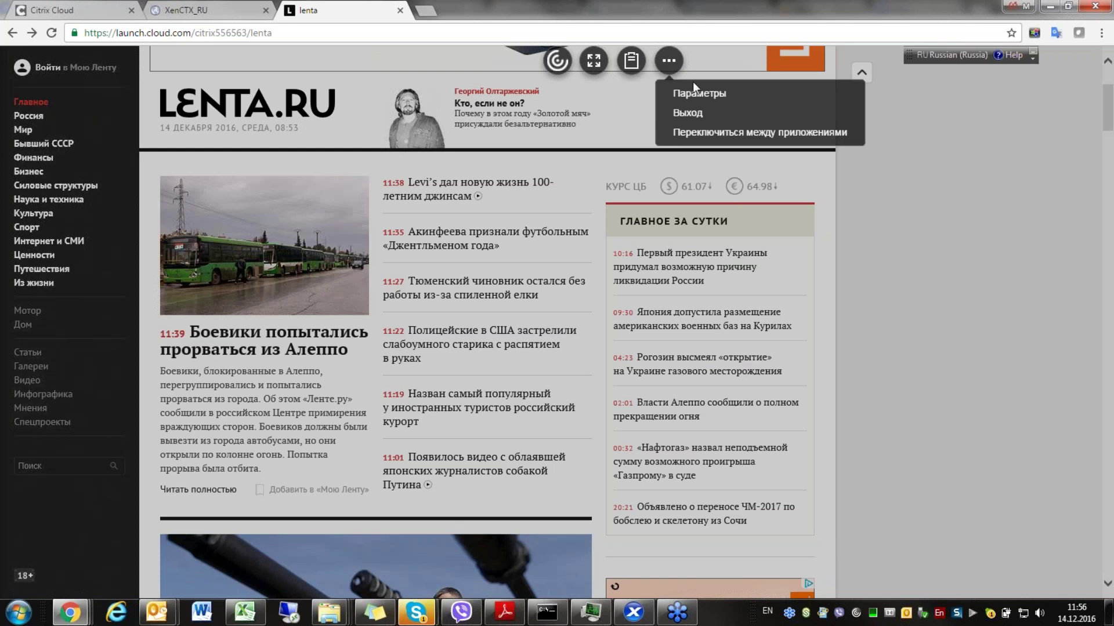
left_click(751, 133)
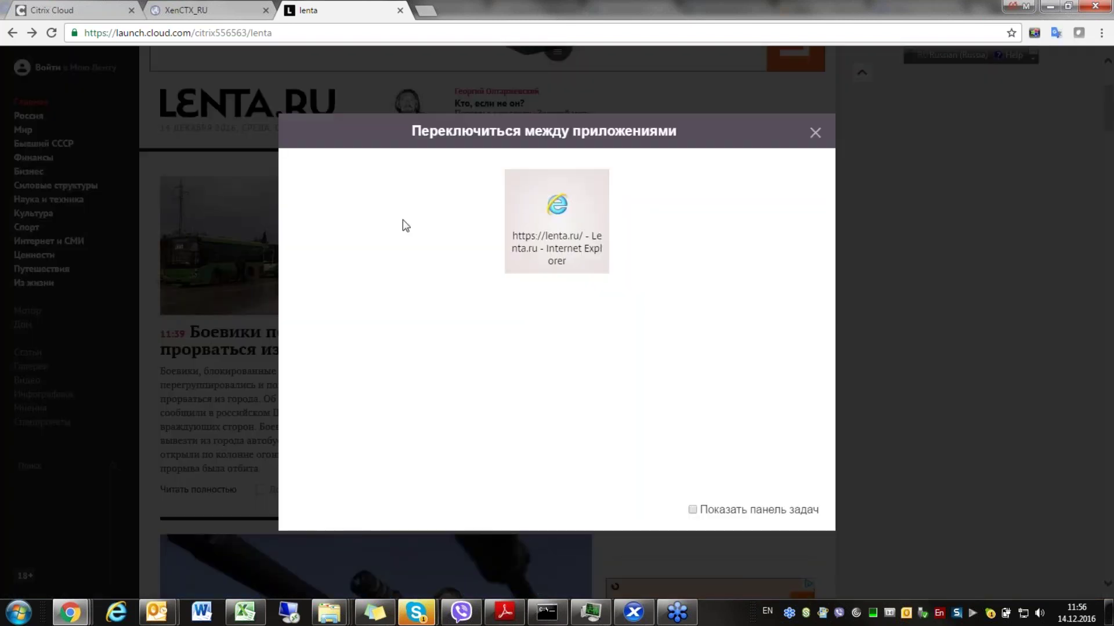
left_click(555, 208)
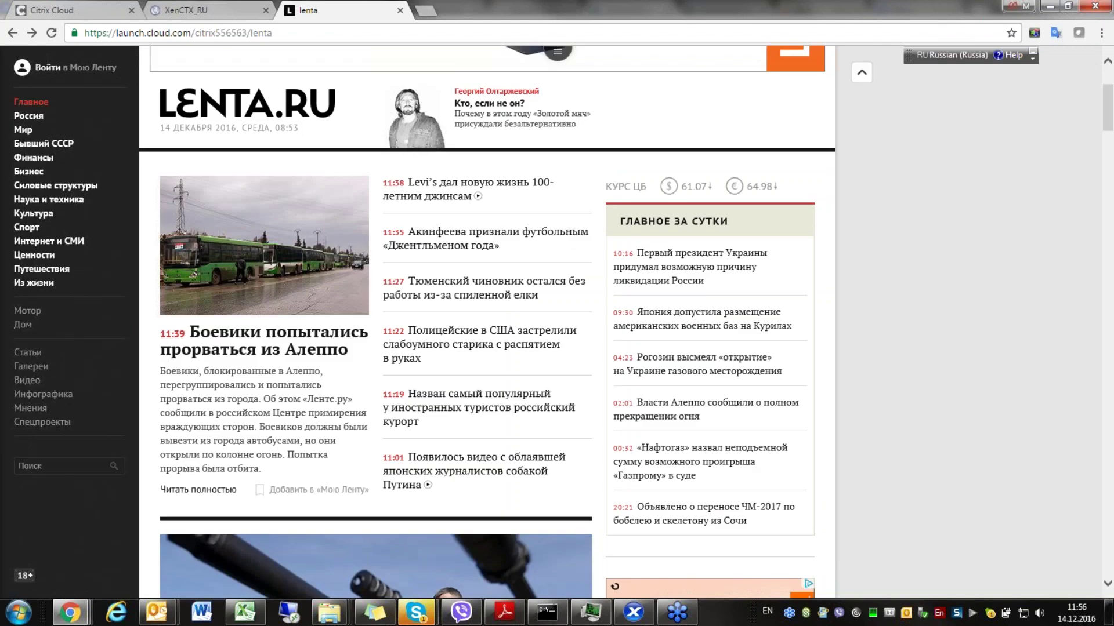
- In the XenCTX_RU tab, use Switch Apps to return to the NetScaler Moscow Office login app
left_click(186, 10)
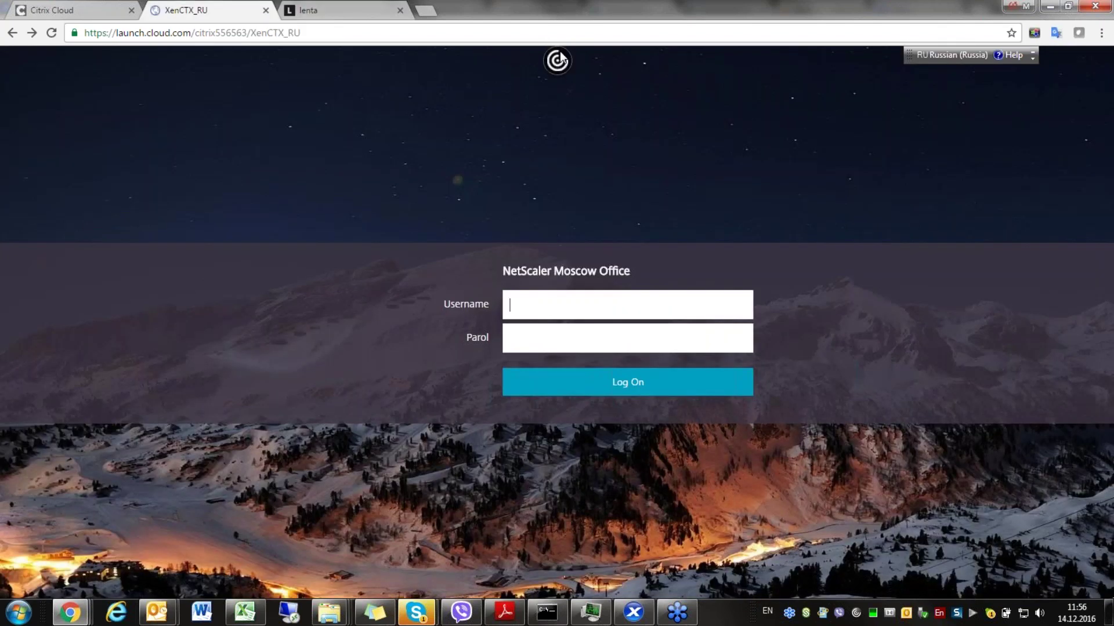
left_click(558, 59)
left_click(668, 60)
left_click(736, 132)
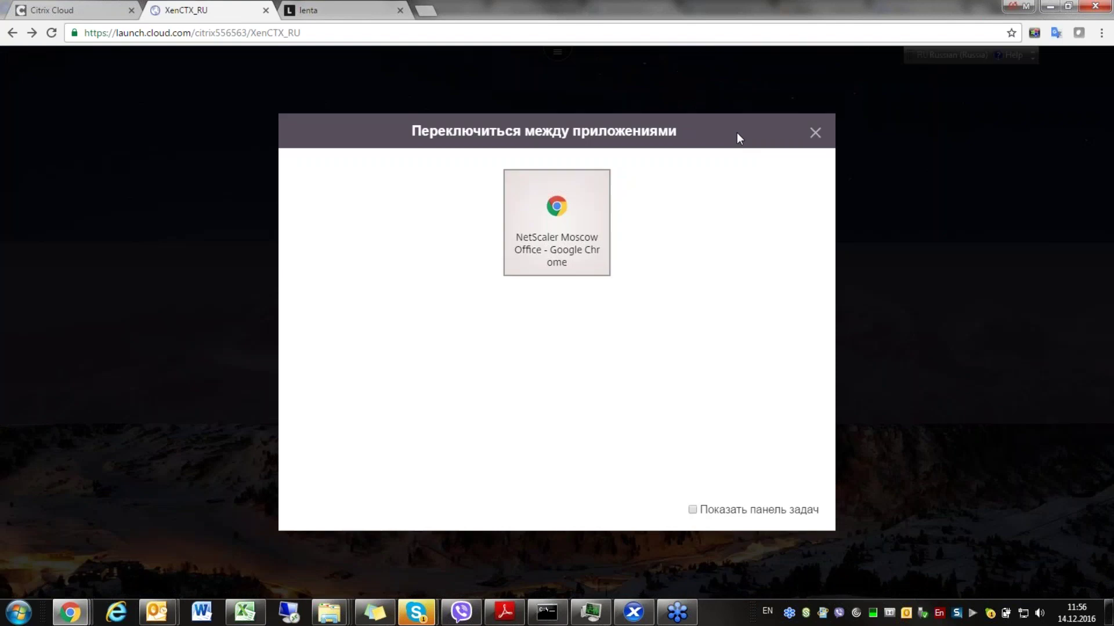
left_click(559, 214)
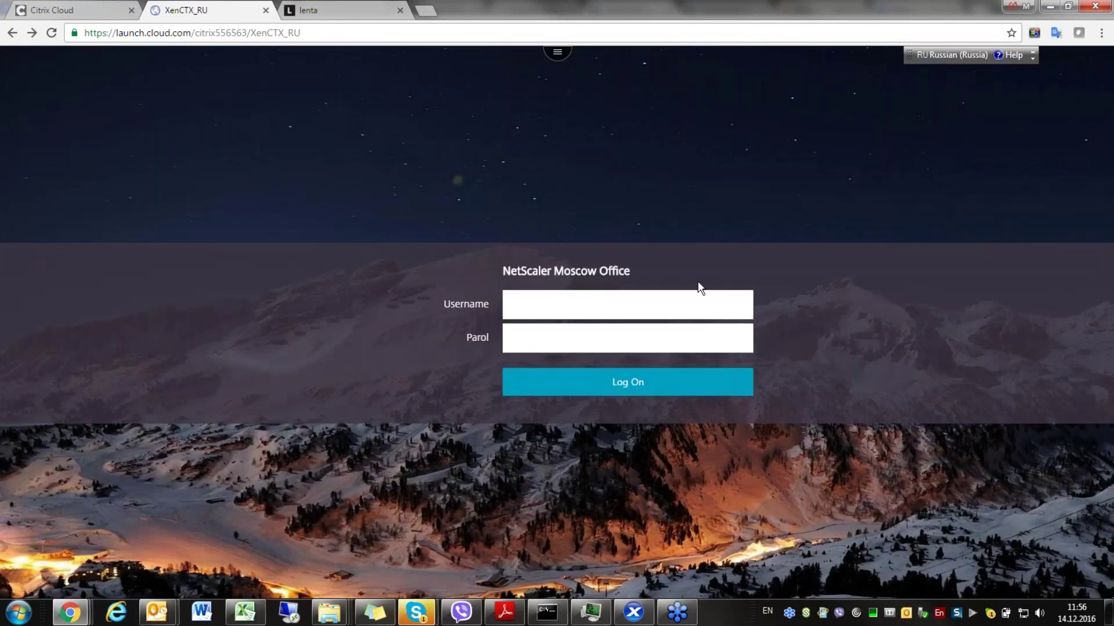
- Move between the lenta and XenCTX_RU tabs, then back to the Citrix Cloud management page
left_click(332, 7)
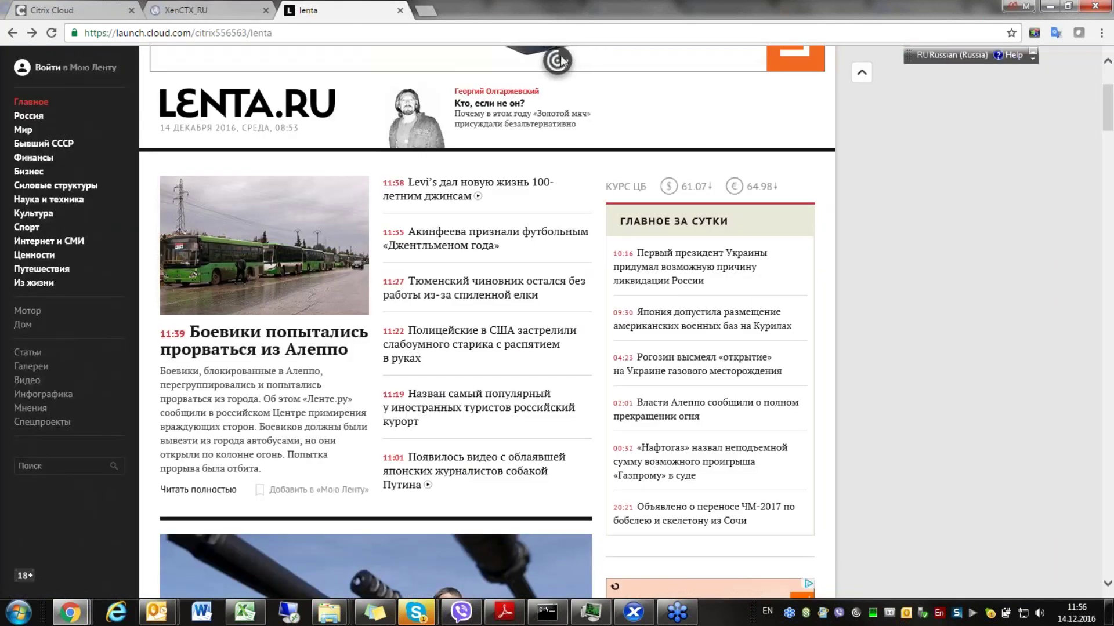
left_click(243, 13)
left_click(367, 4)
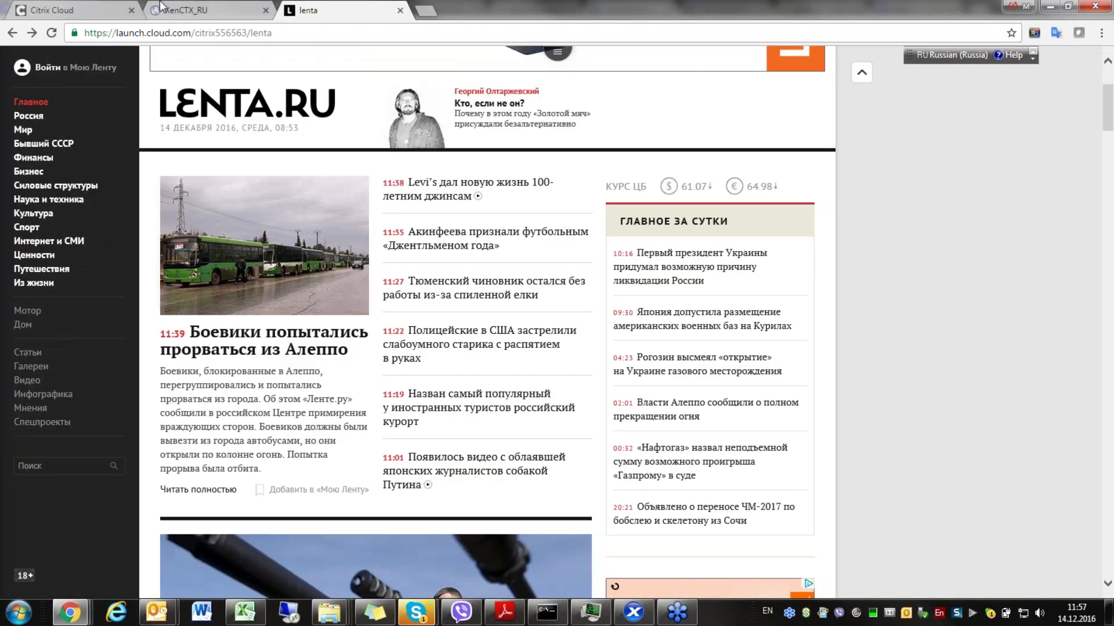
key("ctrl+shift+Tab")
key("ctrl+shift+Tab")
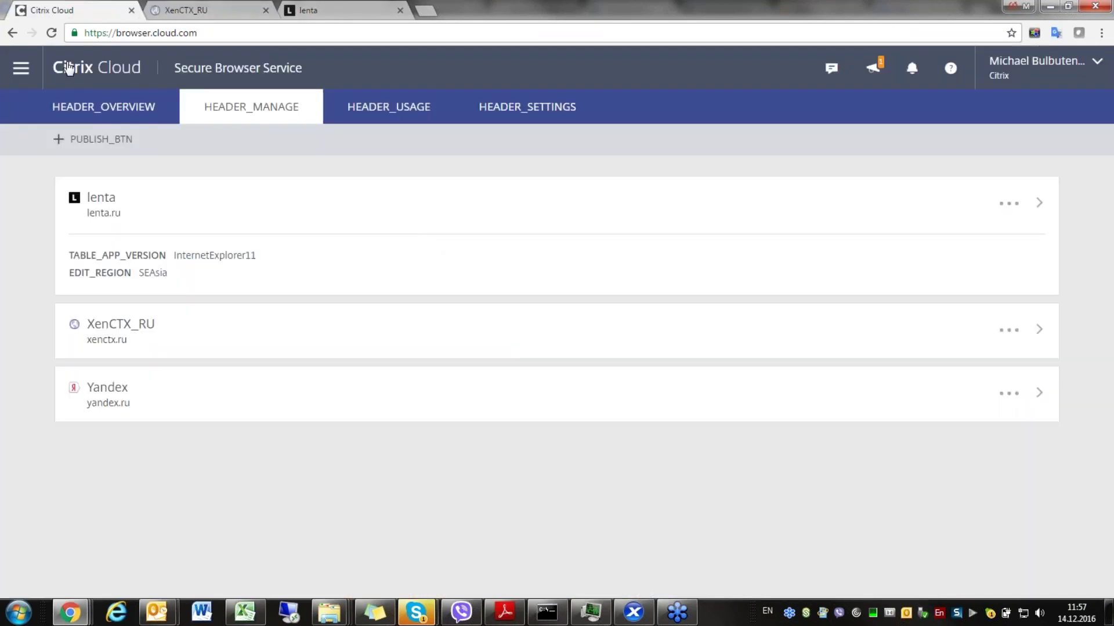
- Go to the Citrix Cloud home dashboard and review My Services, Available and Labs services
left_click(69, 68)
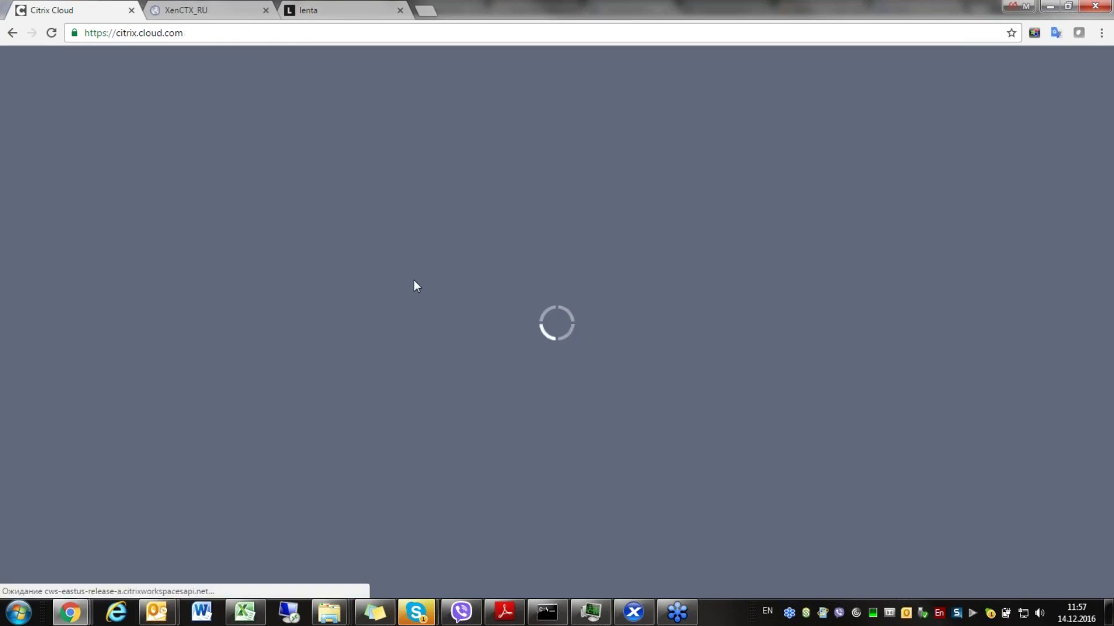
scroll(534, 370, "down", 4)
scroll(539, 379, "down", 4)
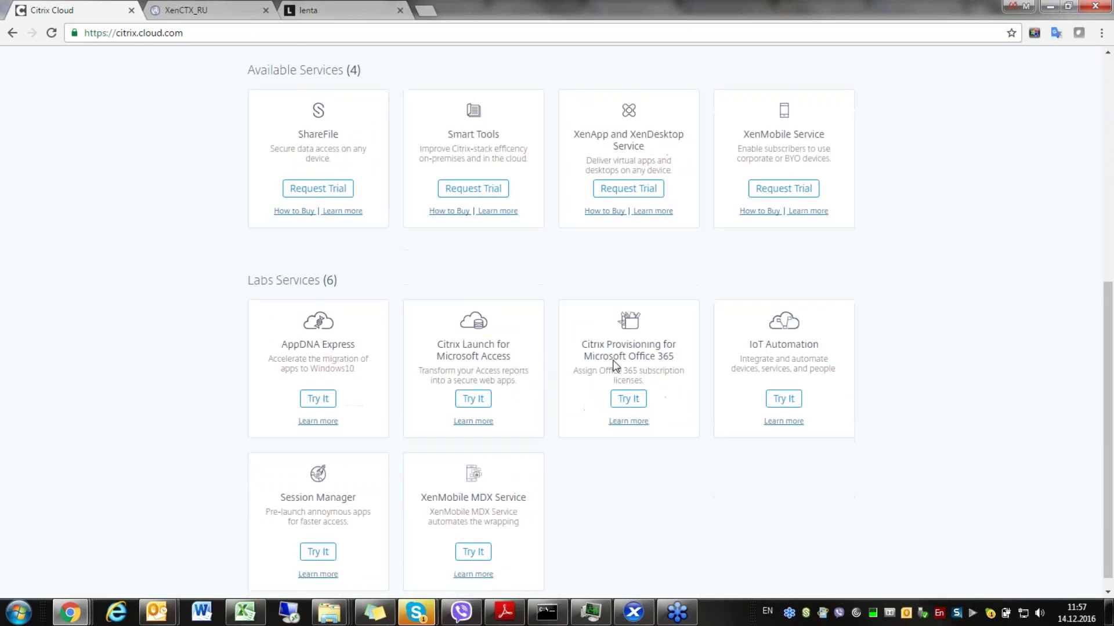
scroll(630, 312, "up", 10)
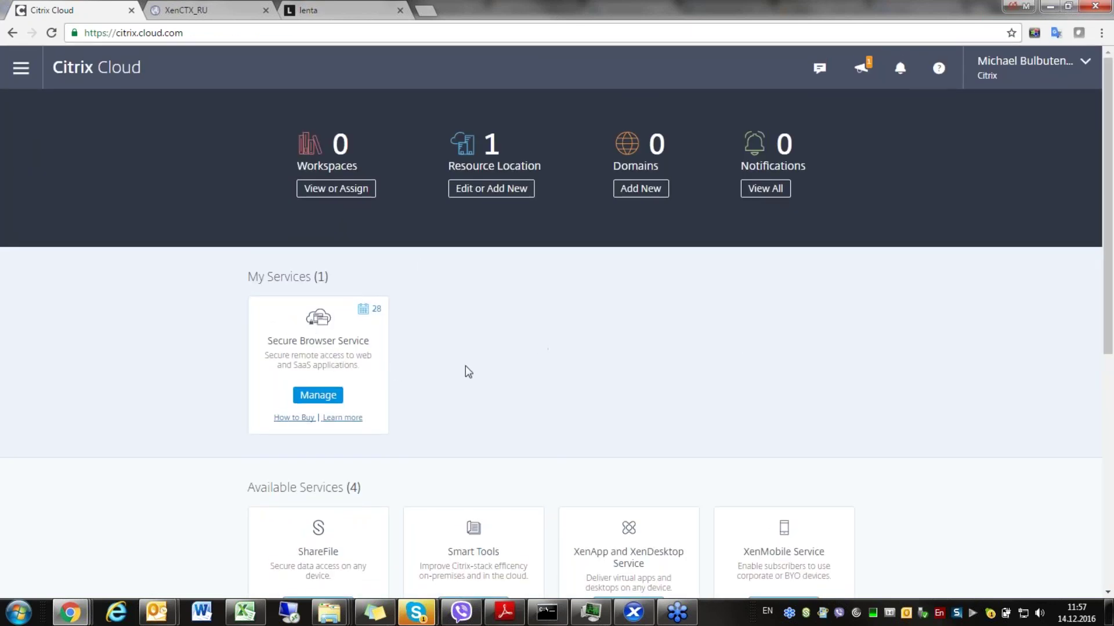
scroll(473, 380, "down", 6)
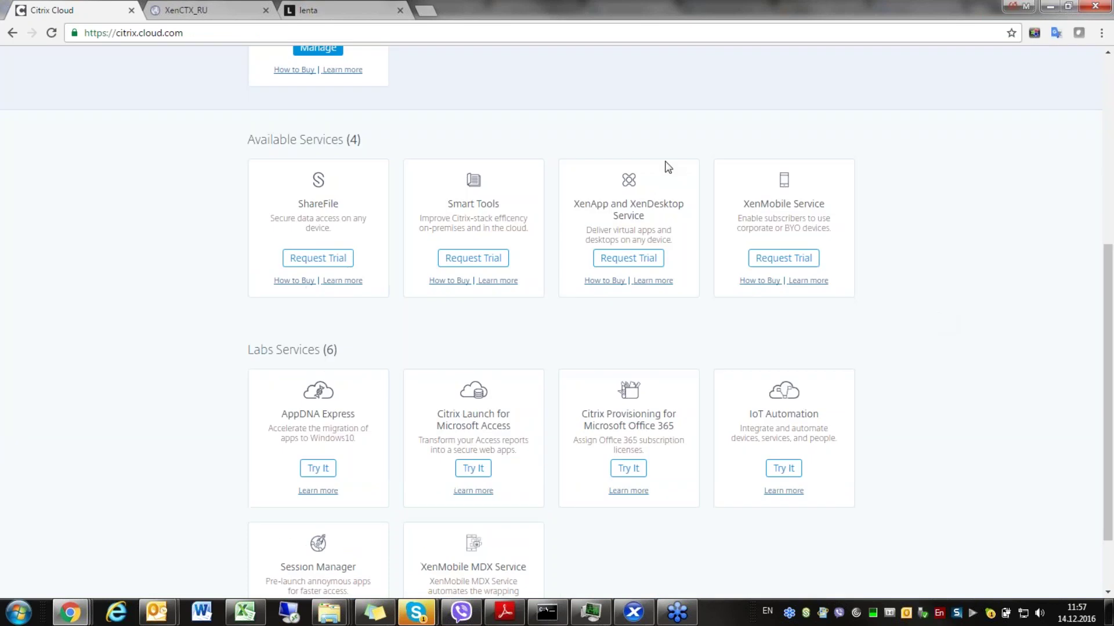
scroll(800, 469, "down", 2)
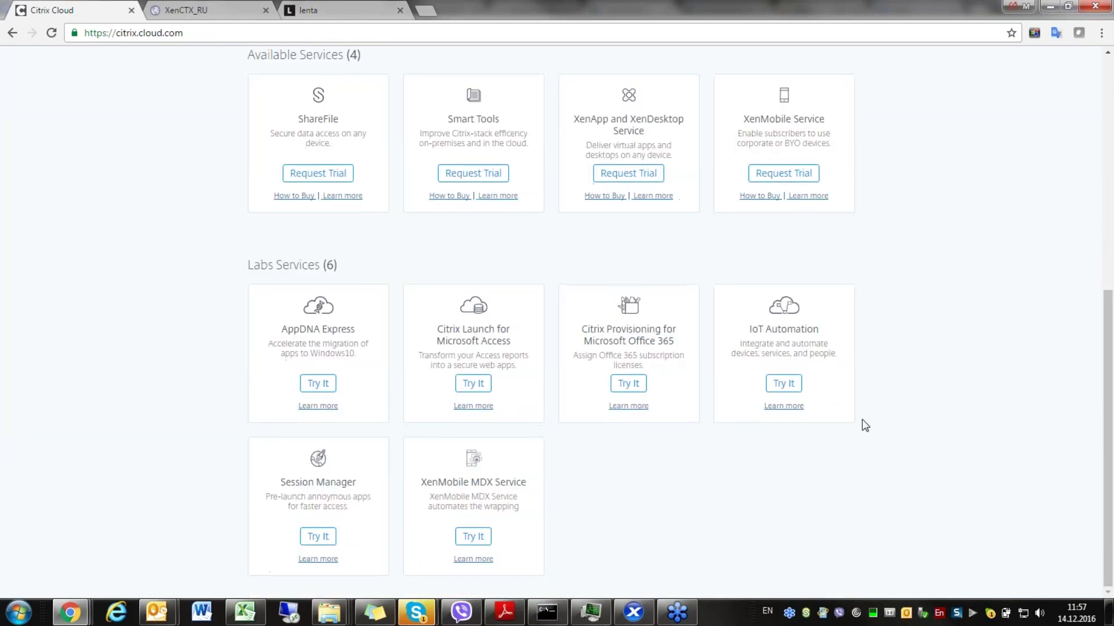
scroll(840, 353, "up", 8)
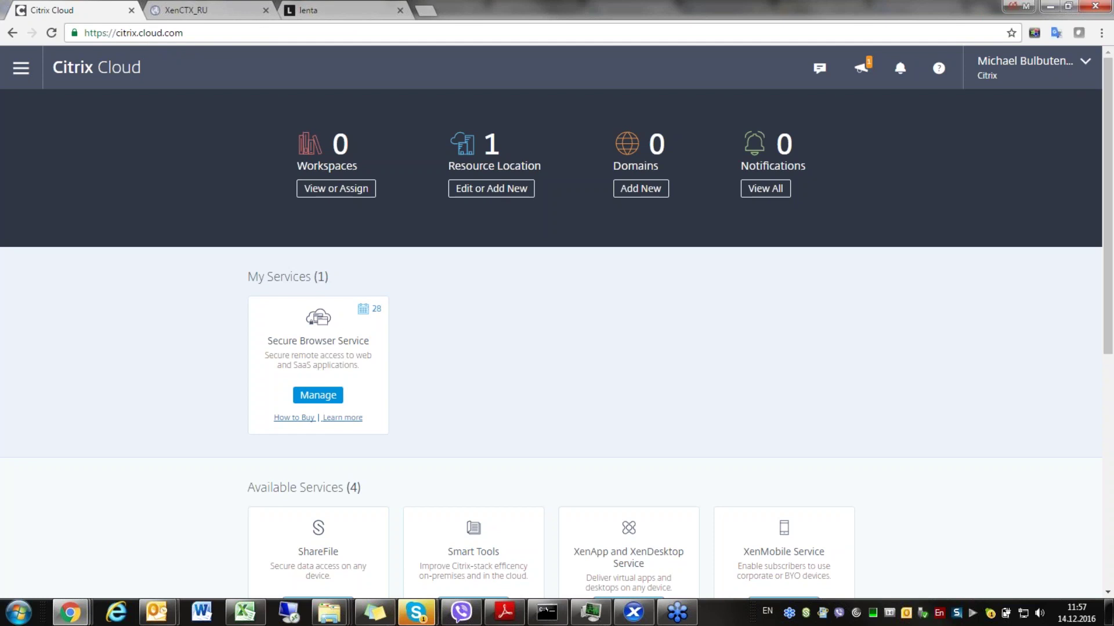
- Switch the input language to Russian and back to English, then scroll through the services again
key("alt+shift")
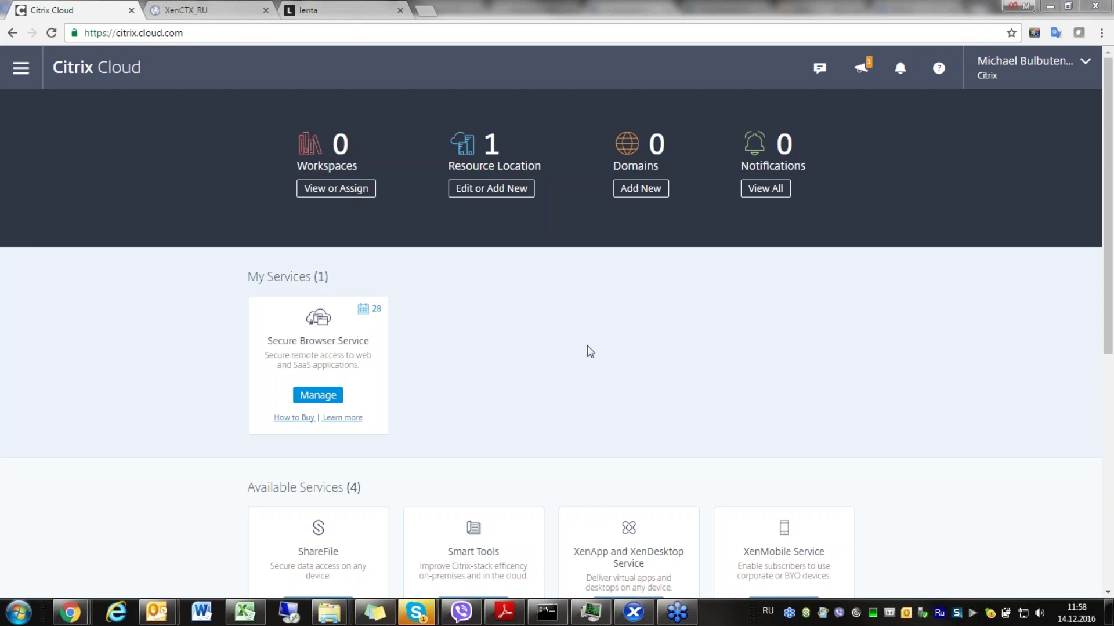
key("alt+shift")
scroll(551, 348, "down", 7)
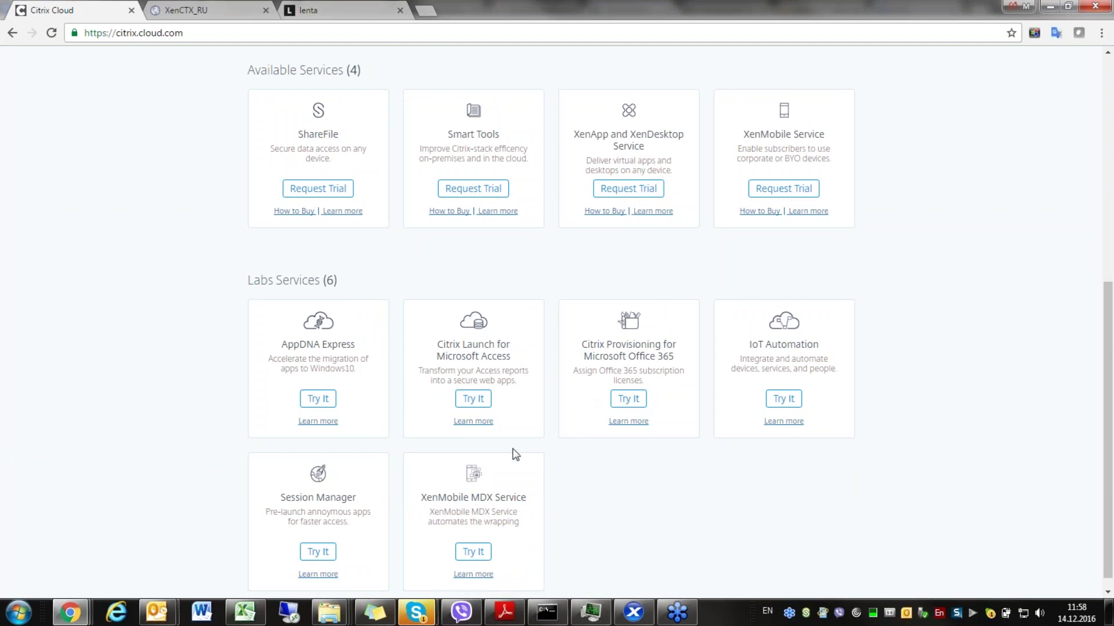
scroll(584, 484, "down", 1)
scroll(584, 484, "up", 7)
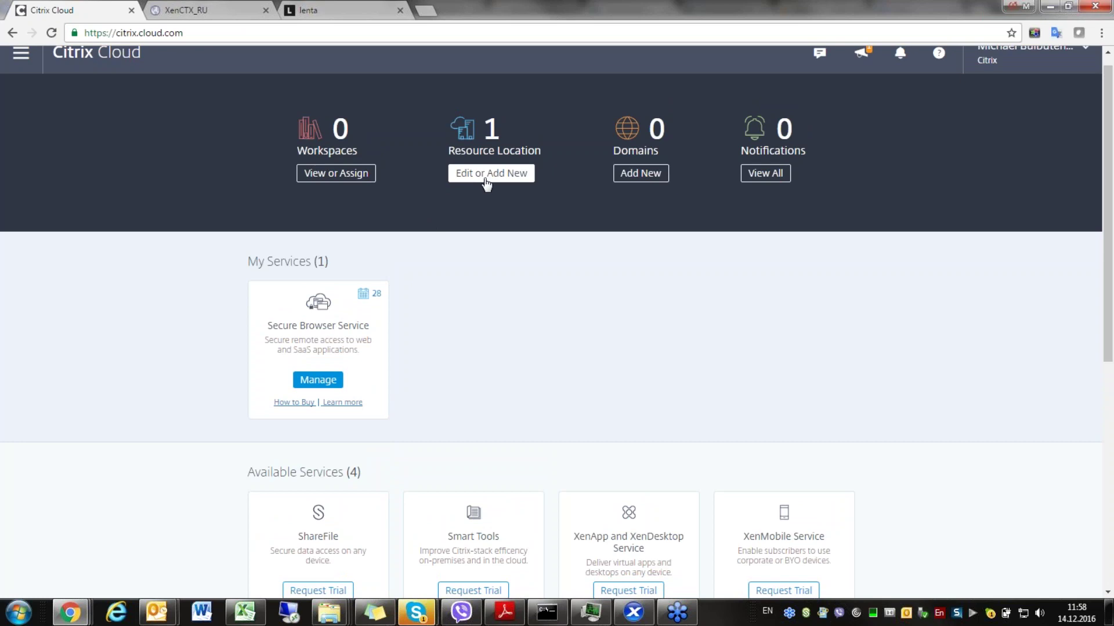
left_click(21, 54)
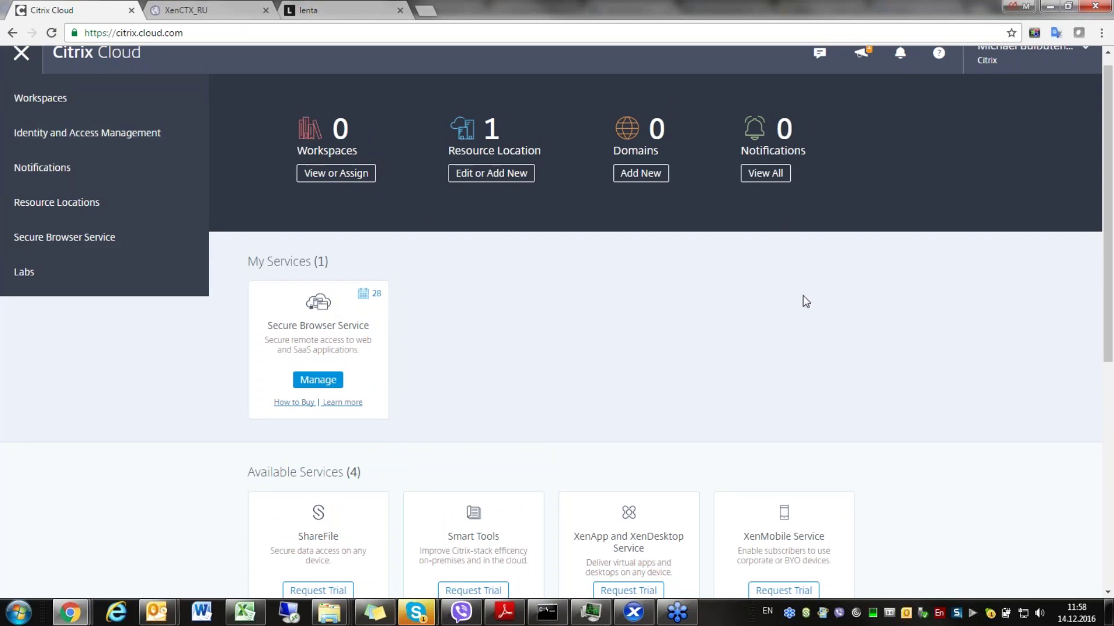
scroll(782, 312, "down", 6)
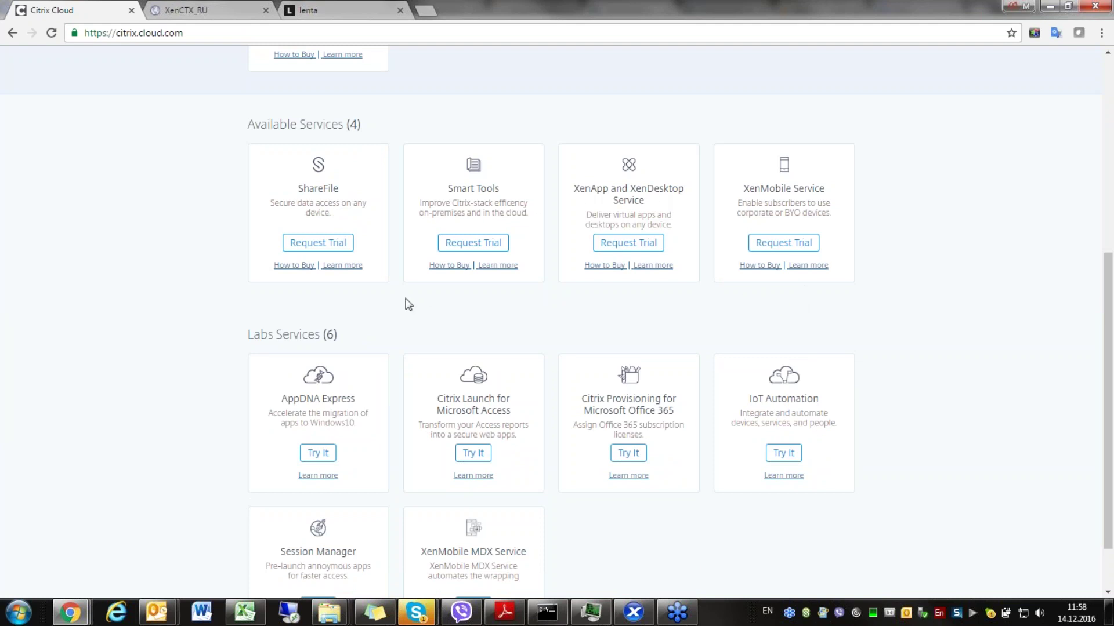
scroll(389, 318, "down", 1)
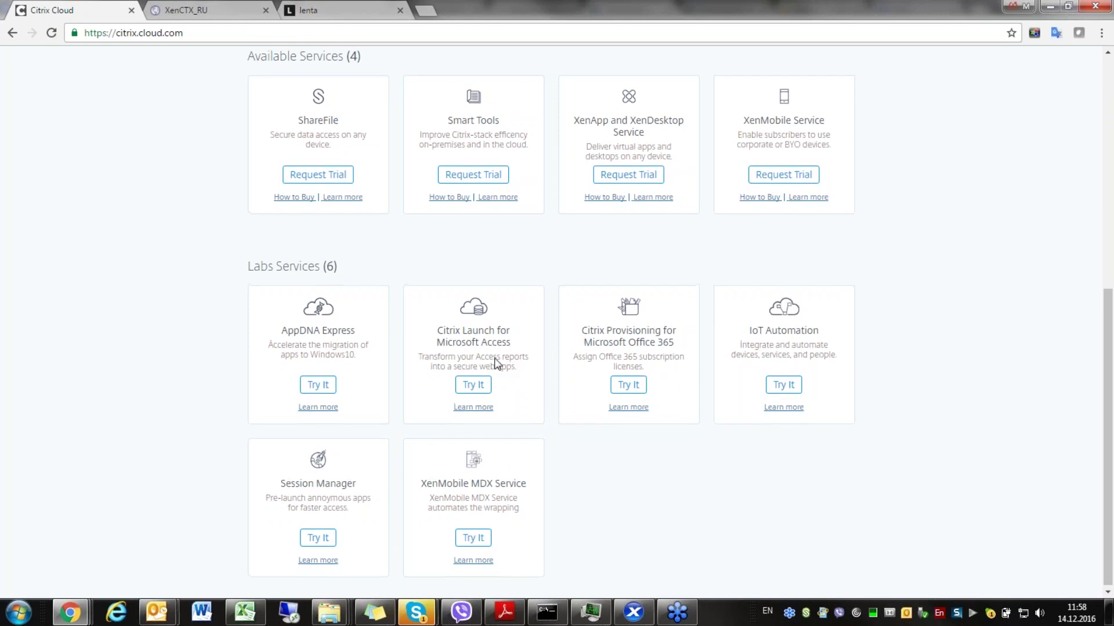
scroll(441, 364, "up", 3)
scroll(375, 360, "up", 3)
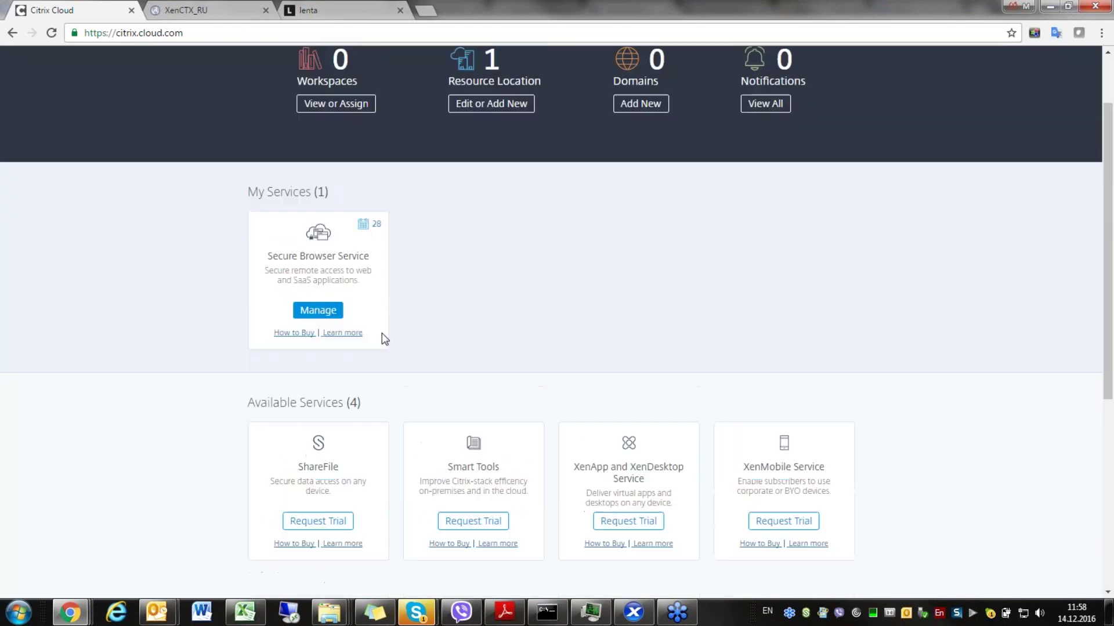